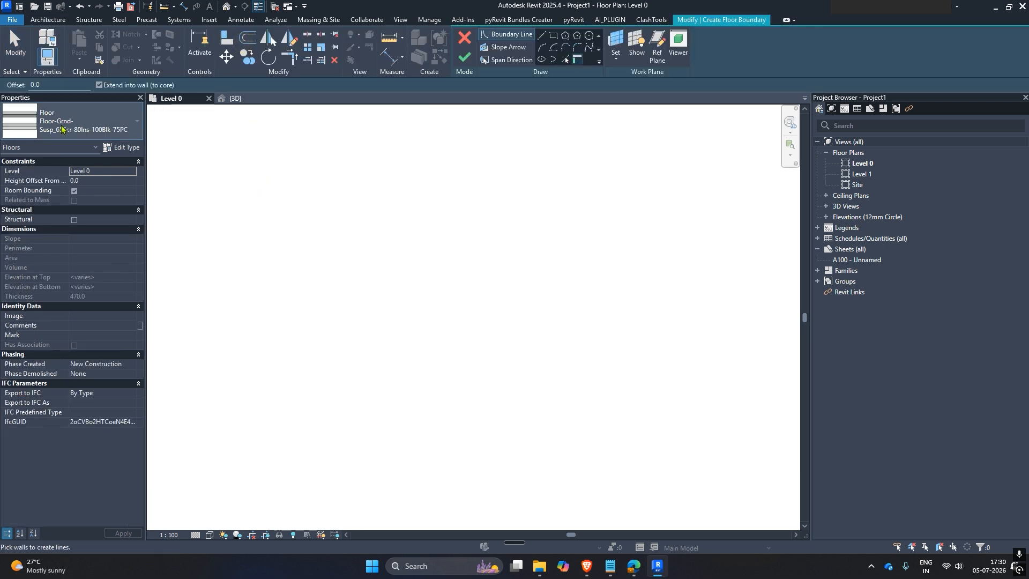
Set the new floor's type to the plain "floor" type, with Level 0 as its level
click(61, 130)
mouse_move(67, 261)
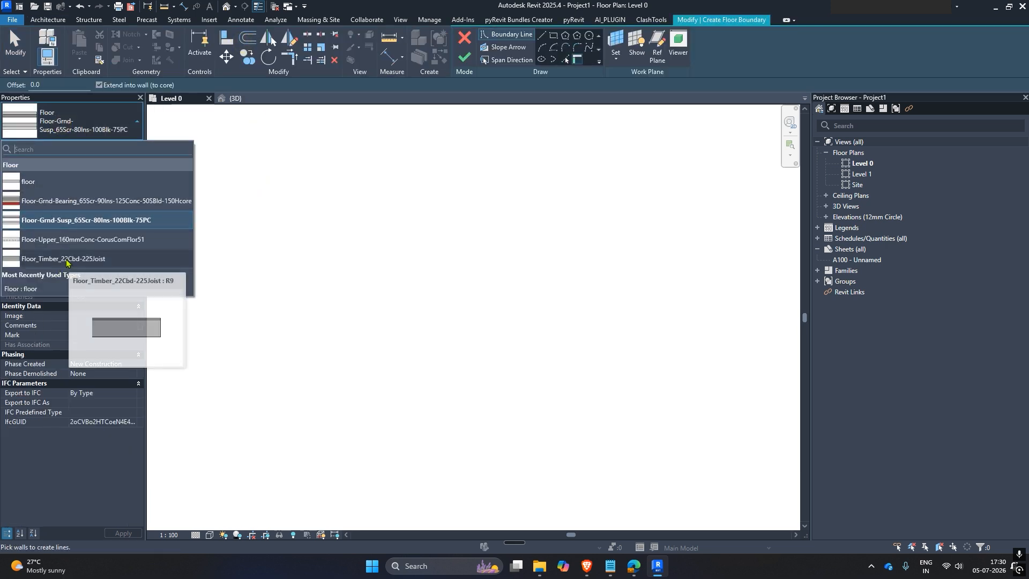
click(60, 181)
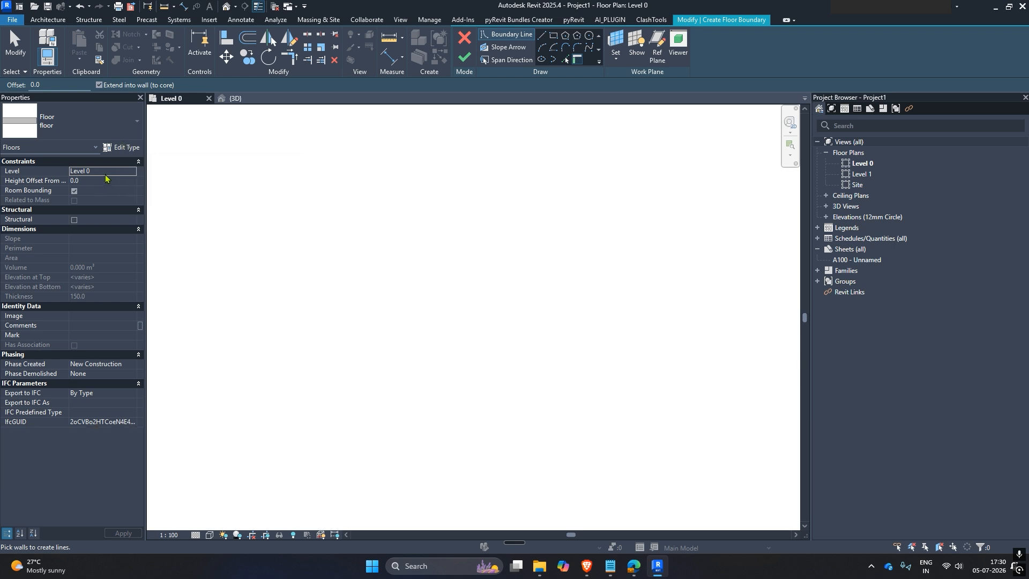
click(131, 174)
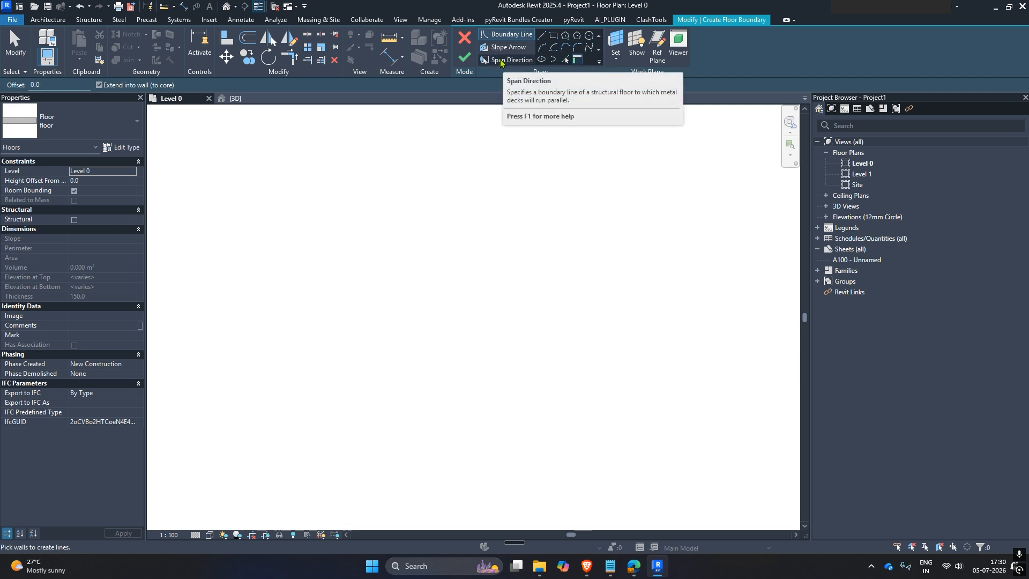
Sketch a closed rectangular floor boundary from four chained lines, about 7100 mm high
click(541, 36)
click(364, 241)
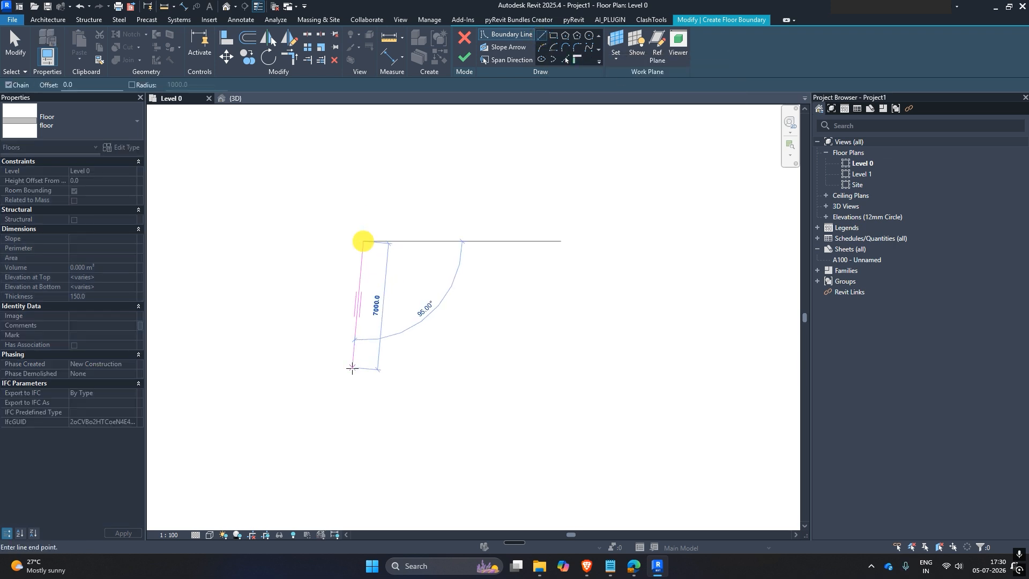
click(364, 369)
click(478, 370)
click(478, 241)
click(363, 241)
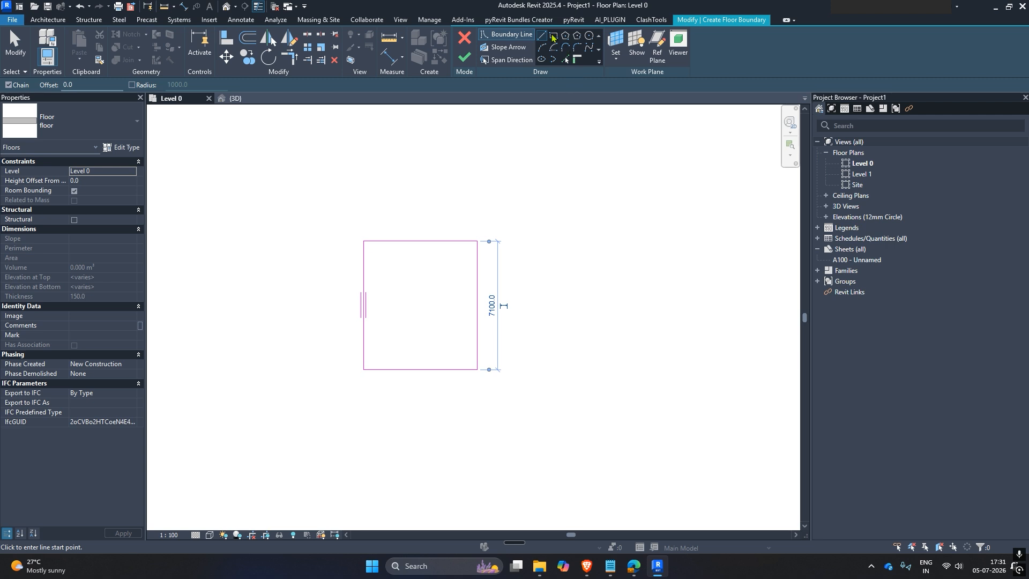
Sketch a rectangle of about 8100 by 6200 mm beside the first boundary and a circle of about 4100 mm radius below it
click(554, 36)
click(542, 252)
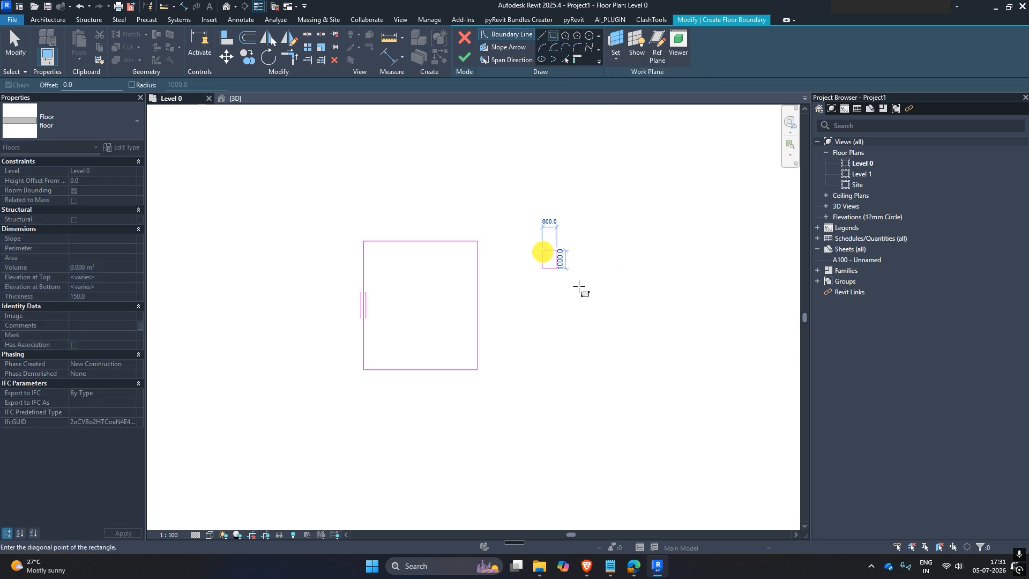
click(689, 362)
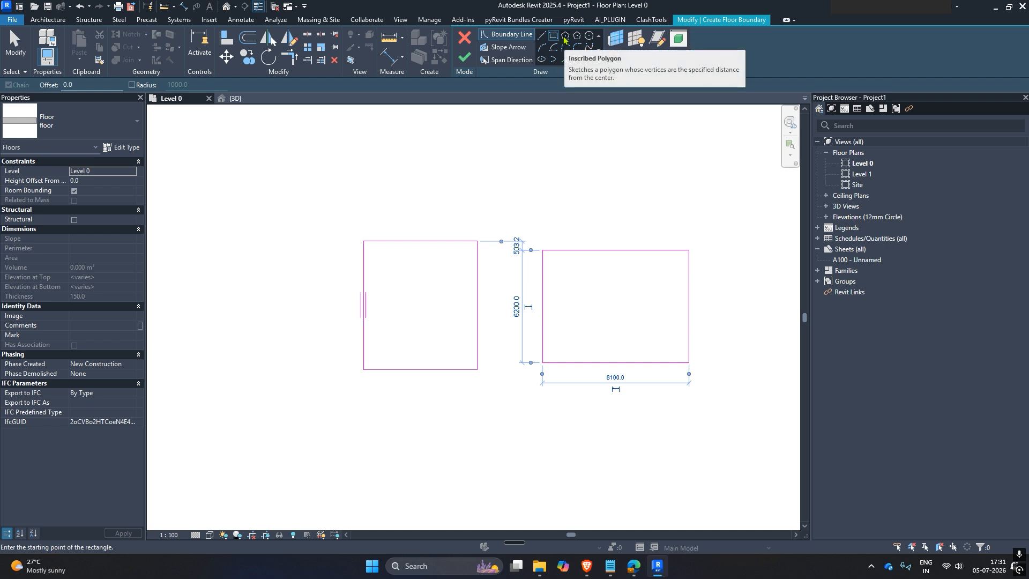
click(589, 35)
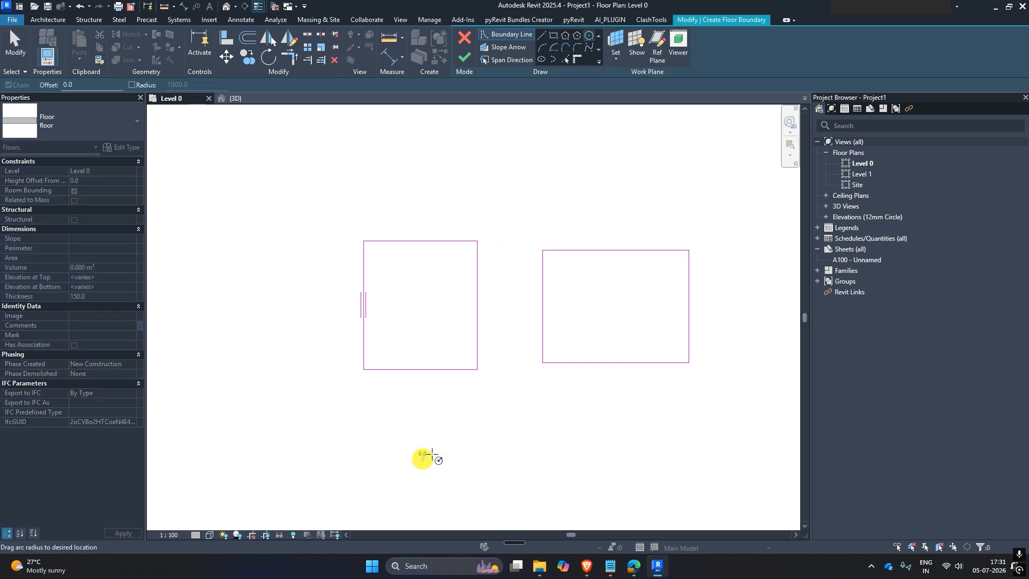
click(490, 431)
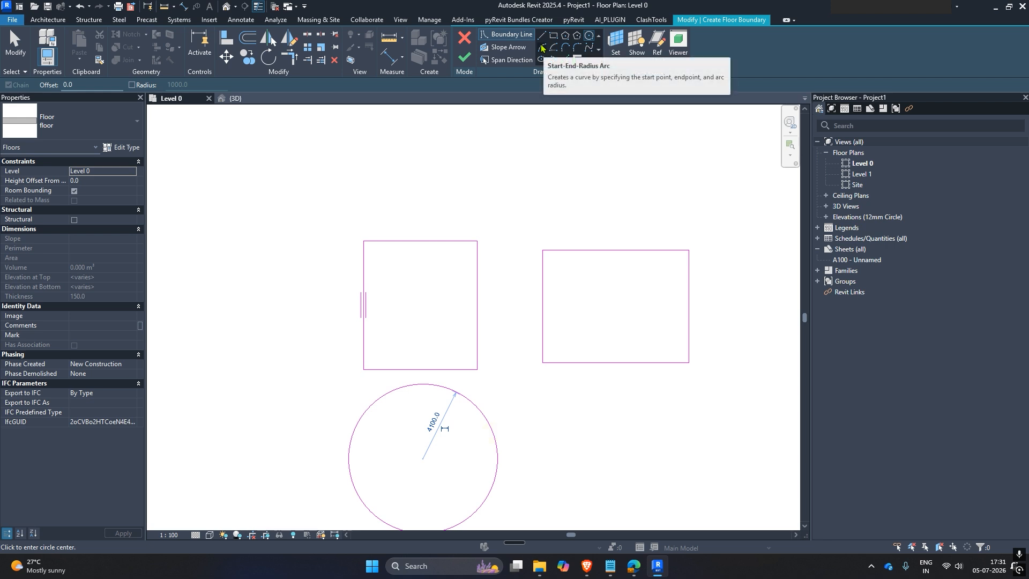
Sketch an upward-bulging Start-End-Radius arc below the second rectangle, beside the circle
click(542, 48)
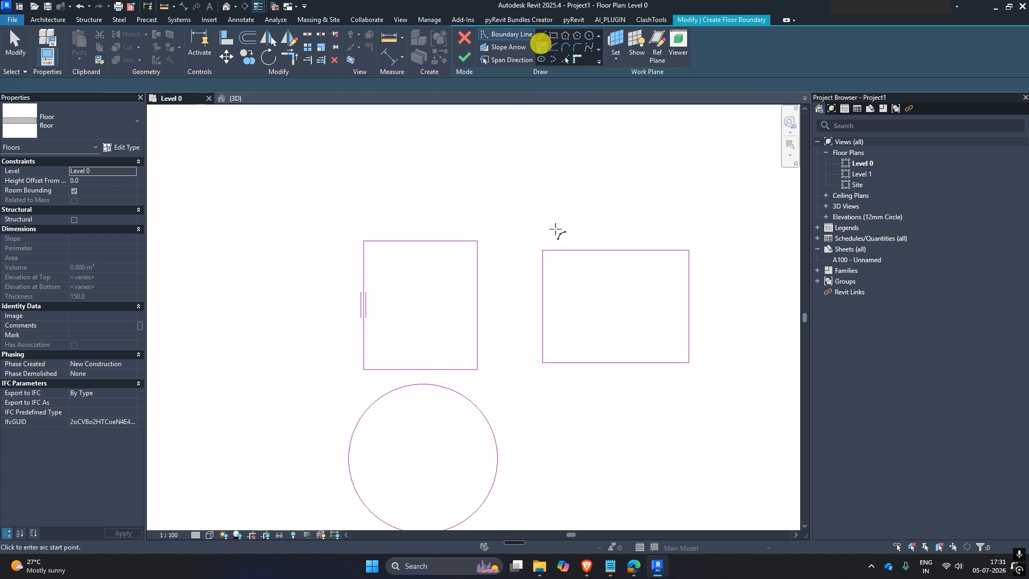
middle_drag(612, 418, 481, 335)
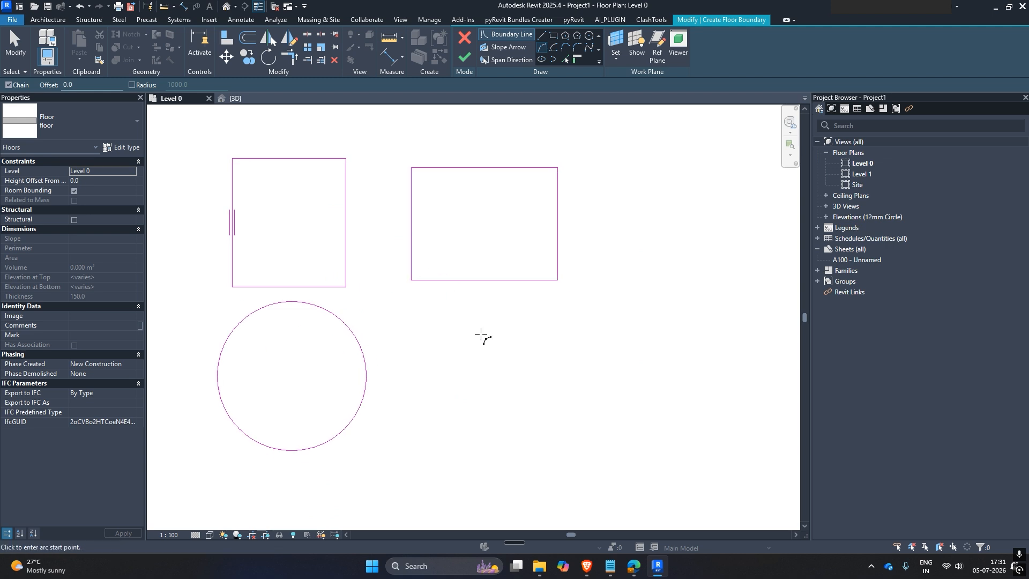
click(482, 382)
click(651, 345)
click(533, 314)
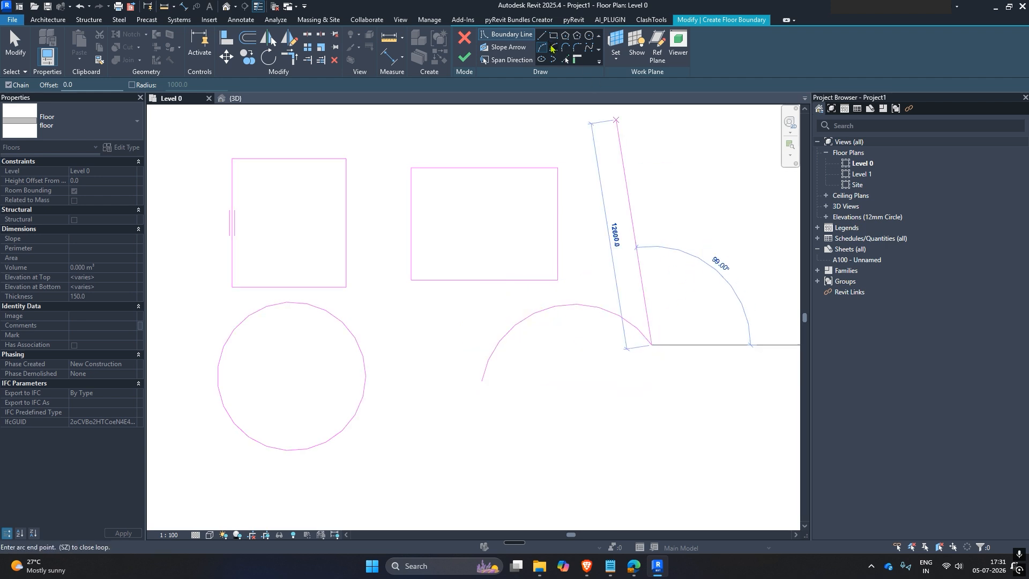
Sketch a center-ends arc with a radius of about 5000 mm spanning about 141°, to the right of the first arc
click(553, 47)
middle_drag(646, 253, 407, 271)
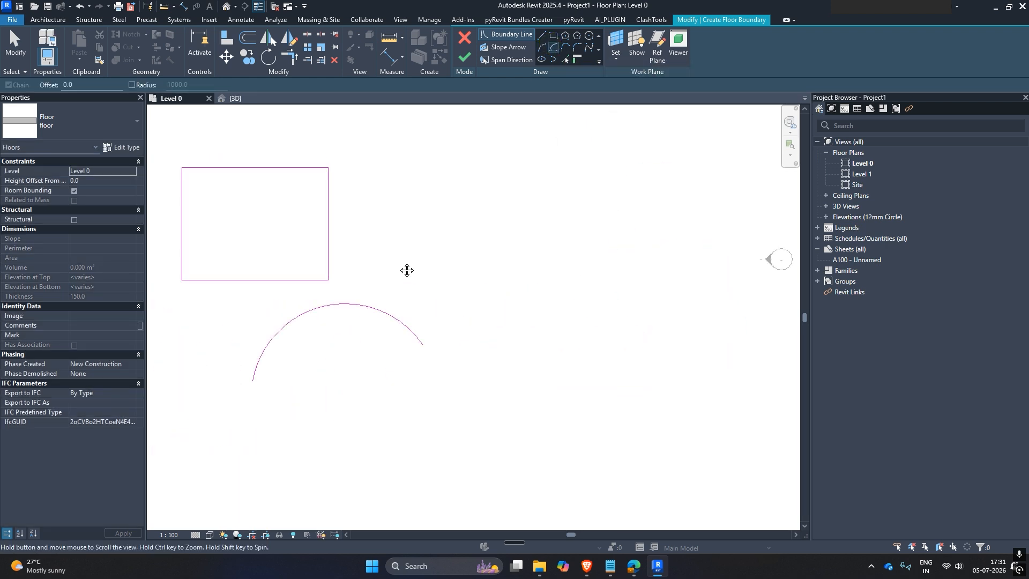
click(472, 334)
click(516, 255)
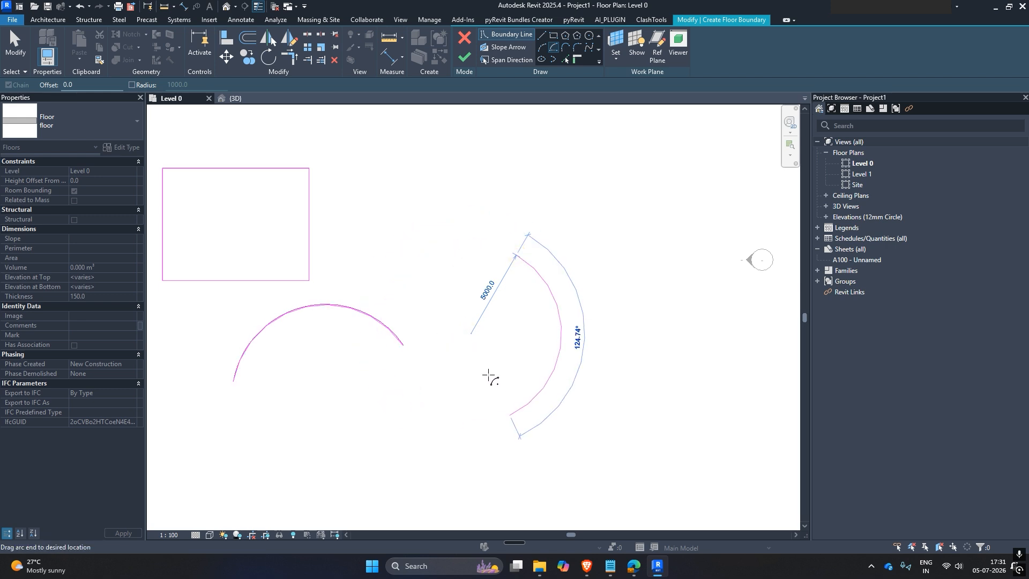
click(491, 460)
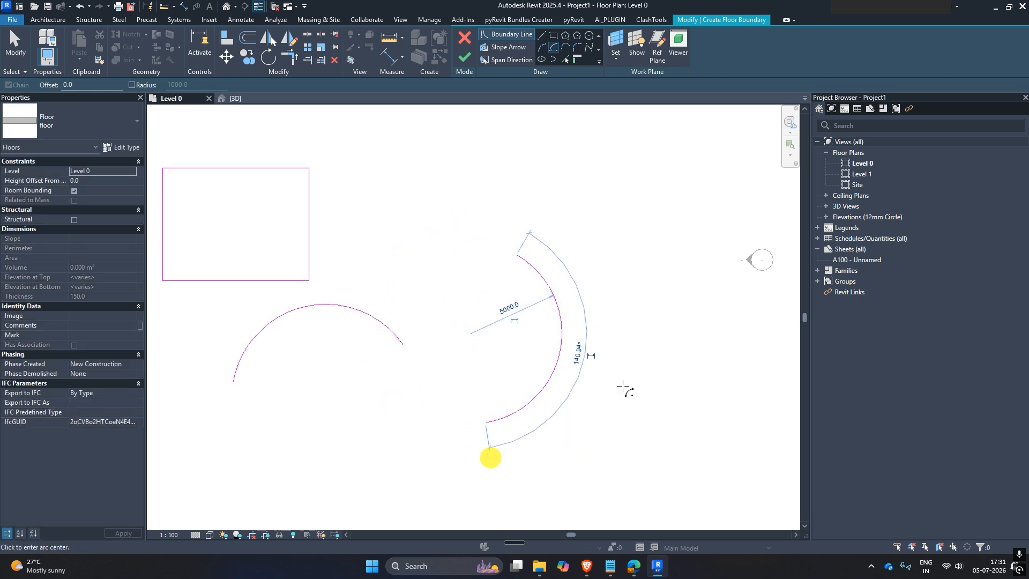
Sketch another center-ends arc above the previous one, with a radius of about 10100 mm spanning about 35°
click(410, 173)
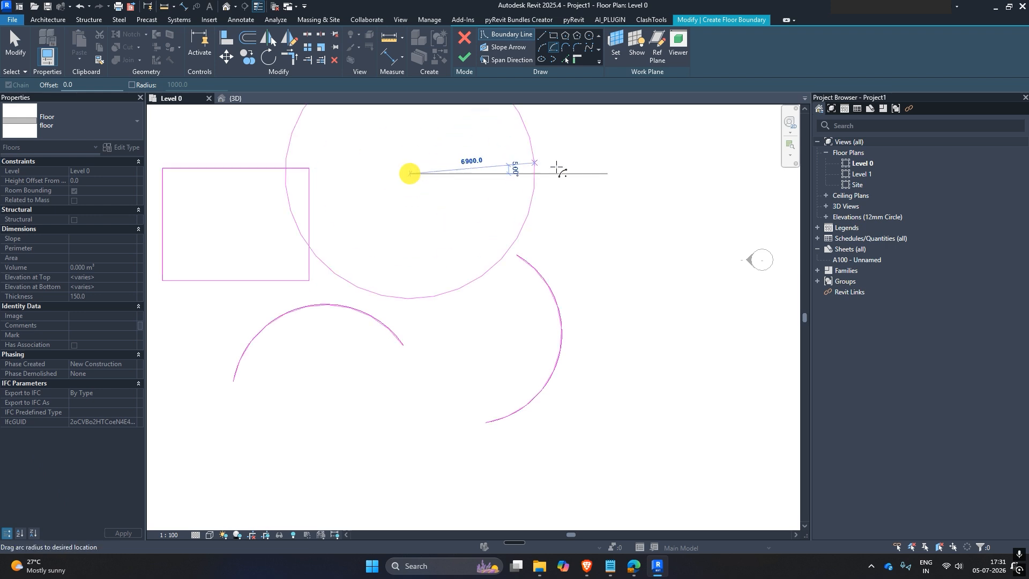
click(593, 174)
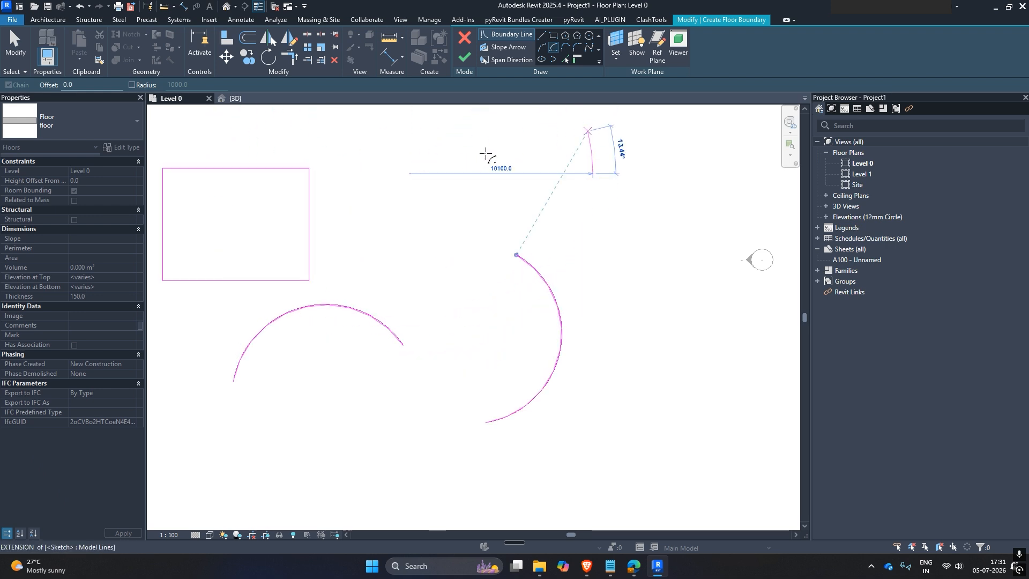
click(442, 154)
scroll(535, 225, down, 4)
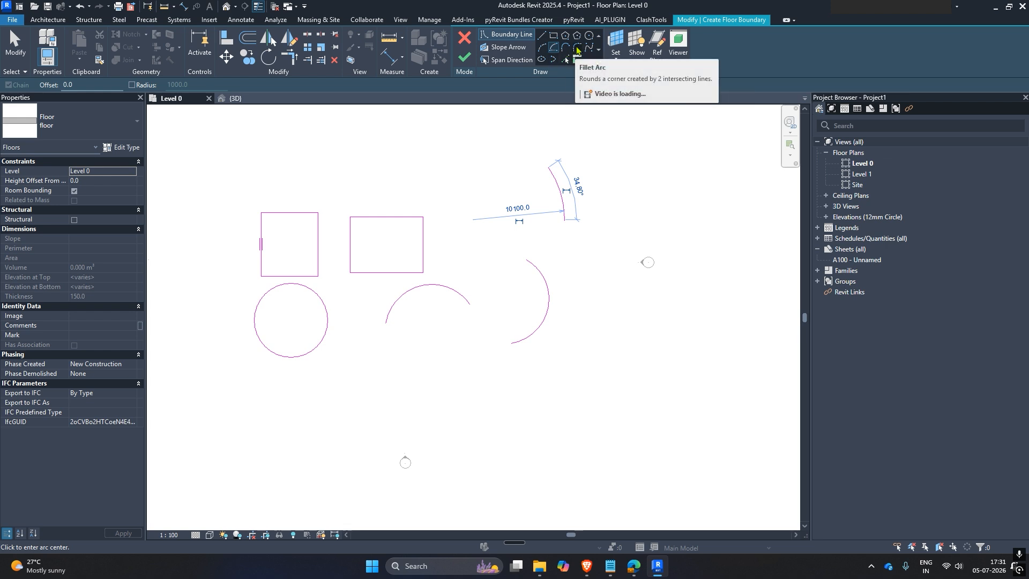
Round the lower-left corner of the first rectangular boundary with a Fillet Arc of about 4000 mm radius
click(577, 51)
scroll(271, 267, up, 4)
scroll(272, 266, up, 6)
click(375, 310)
click(427, 364)
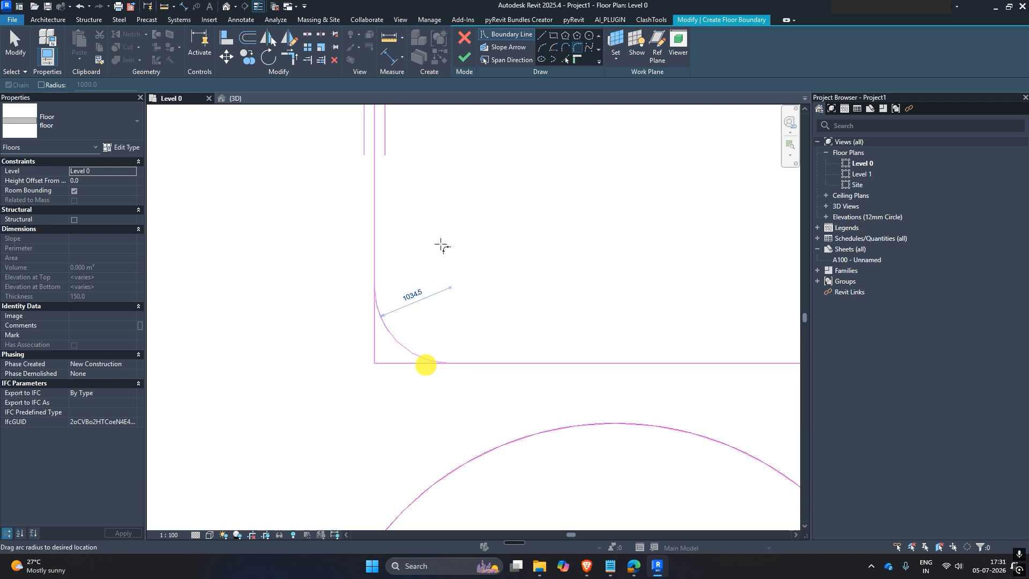
scroll(440, 246, down, 3)
click(439, 250)
scroll(519, 249, down, 5)
middle_drag(523, 257, 397, 312)
scroll(316, 289, up, 4)
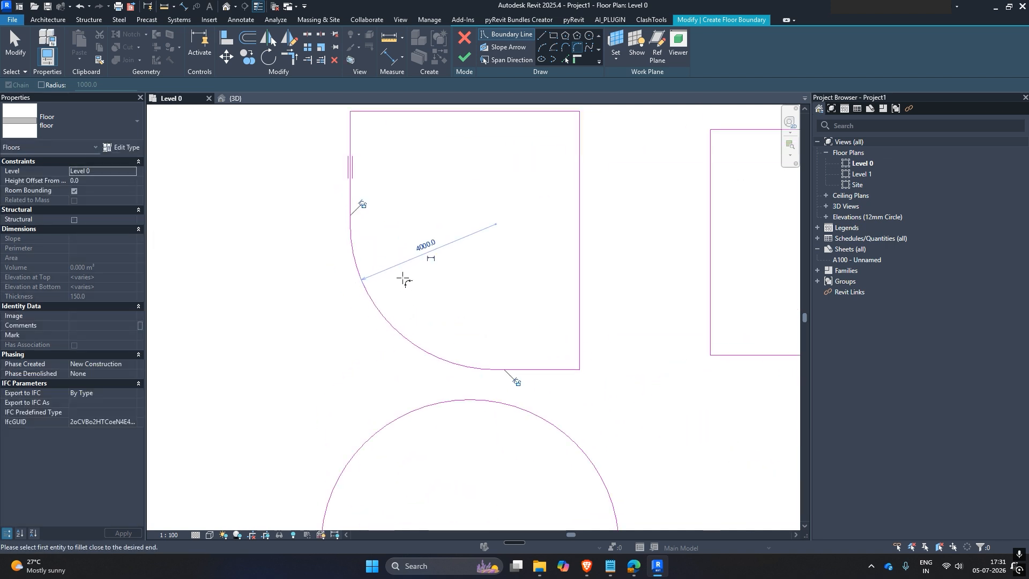
Sketch a winding spline with nine control points in the empty area to the right of the arcs, rising toward the upper right
click(589, 49)
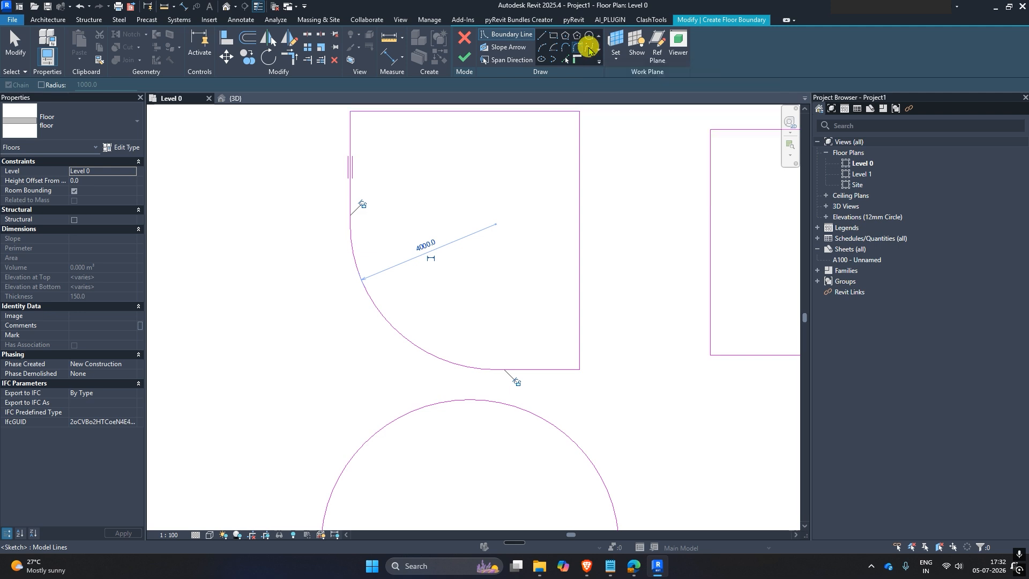
scroll(317, 166, down, 5)
scroll(557, 375, up, 5)
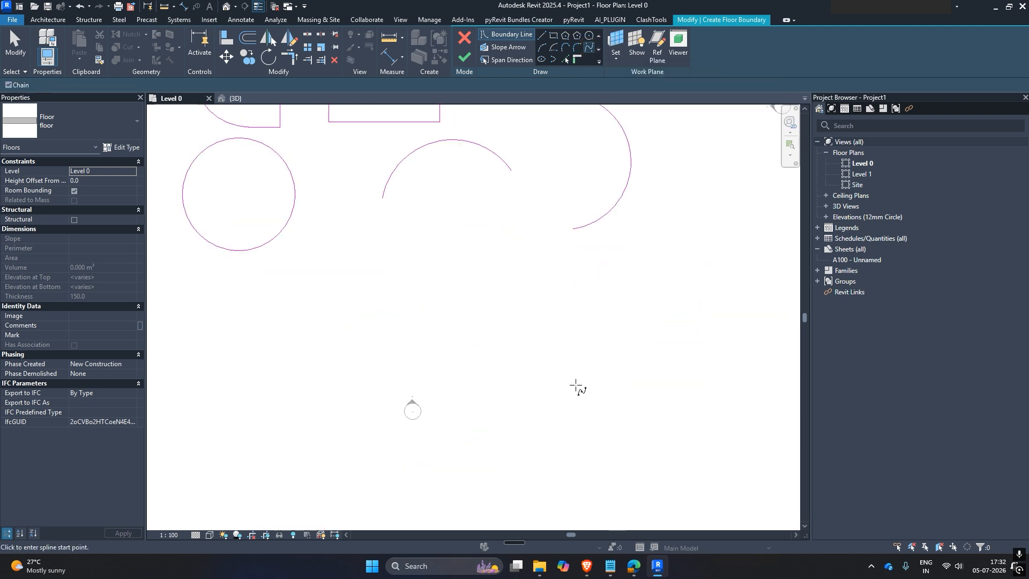
click(457, 403)
click(626, 324)
click(633, 227)
middle_drag(694, 175, 472, 282)
click(478, 248)
click(595, 218)
scroll(594, 218, down, 3)
click(679, 201)
click(666, 152)
click(737, 138)
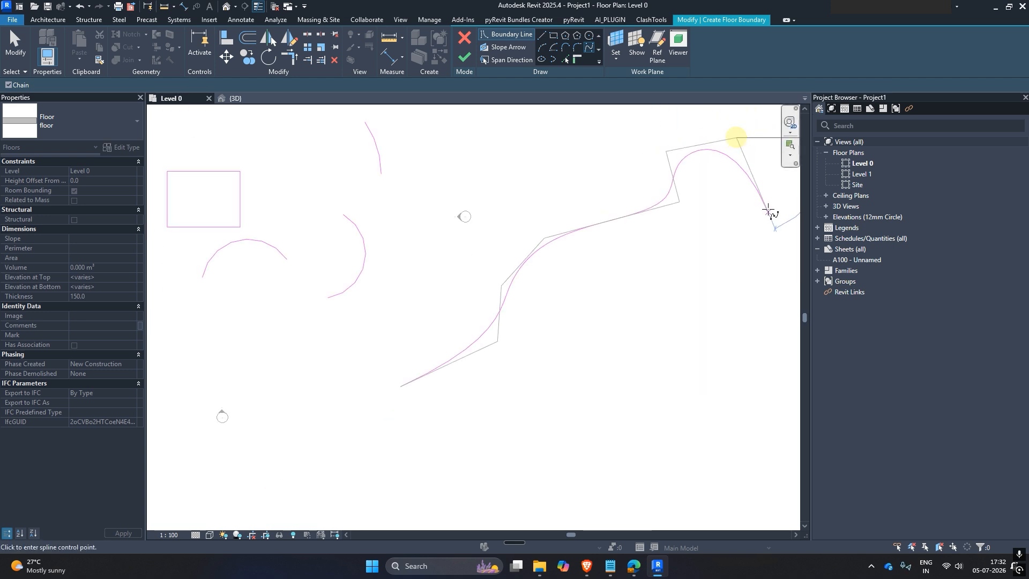
click(756, 159)
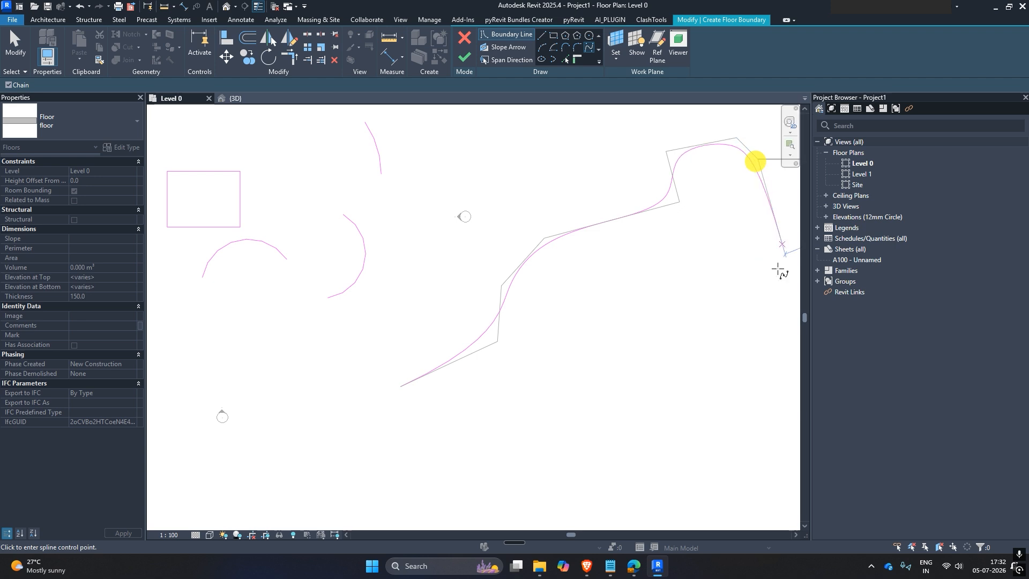
Close the spline into a loop with three straight boundary lines joining its two ends
click(541, 34)
click(758, 234)
click(428, 464)
click(400, 388)
middle_drag(413, 299, 610, 329)
scroll(600, 306, down, 1)
key(Escape)
key(Escape)
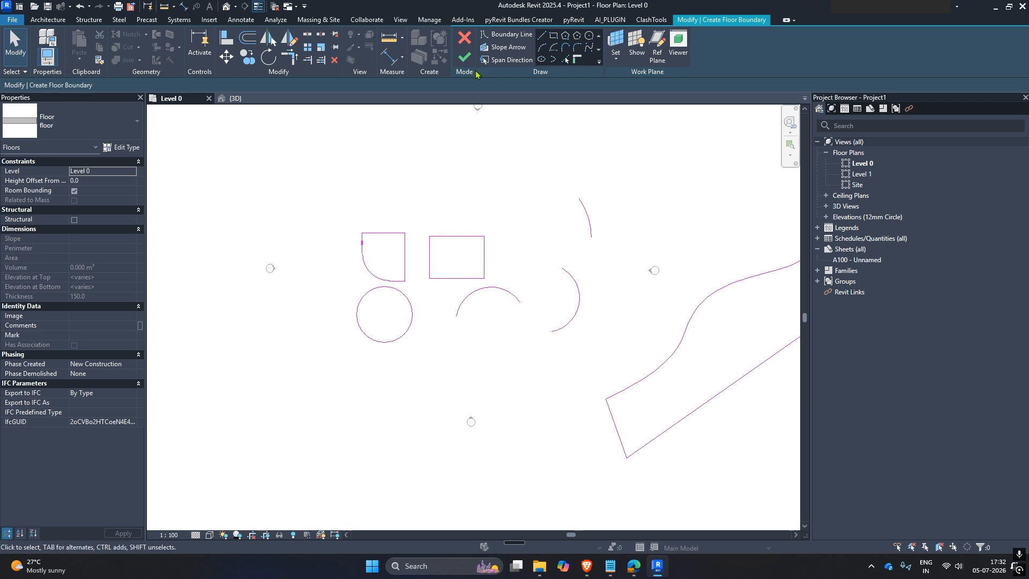
Delete the three open arcs from the sketch and finish the floor with the remaining closed loops
click(464, 57)
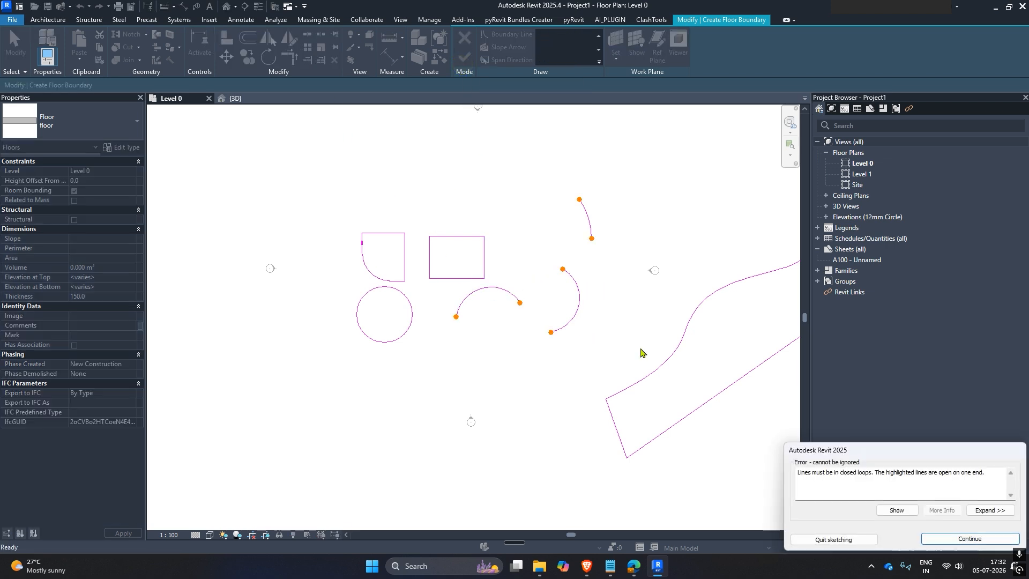
click(943, 538)
mouse_move(610, 188)
mouse_down()
mouse_move(543, 367)
mouse_move(514, 367)
mouse_up()
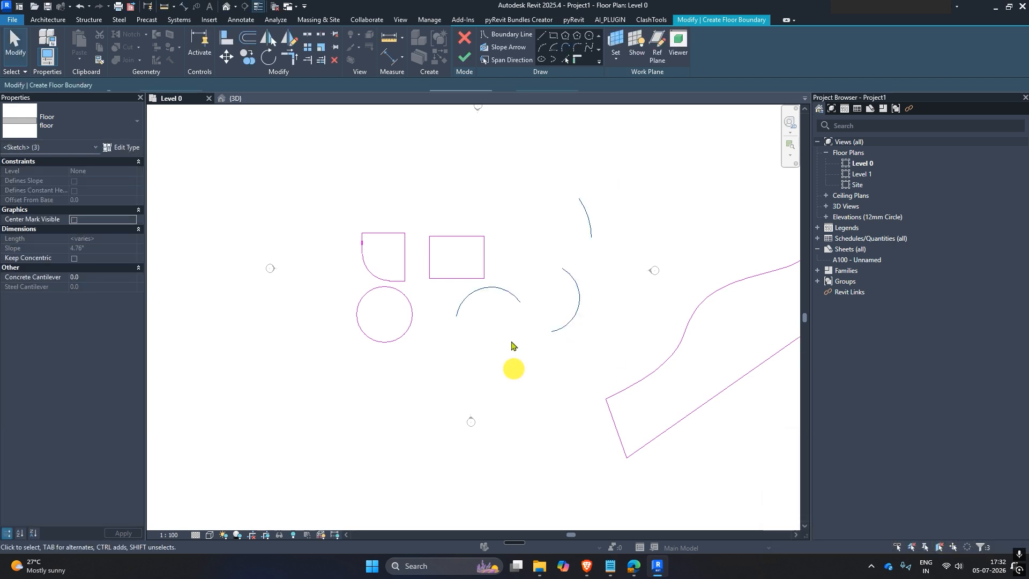
key(Delete)
click(463, 57)
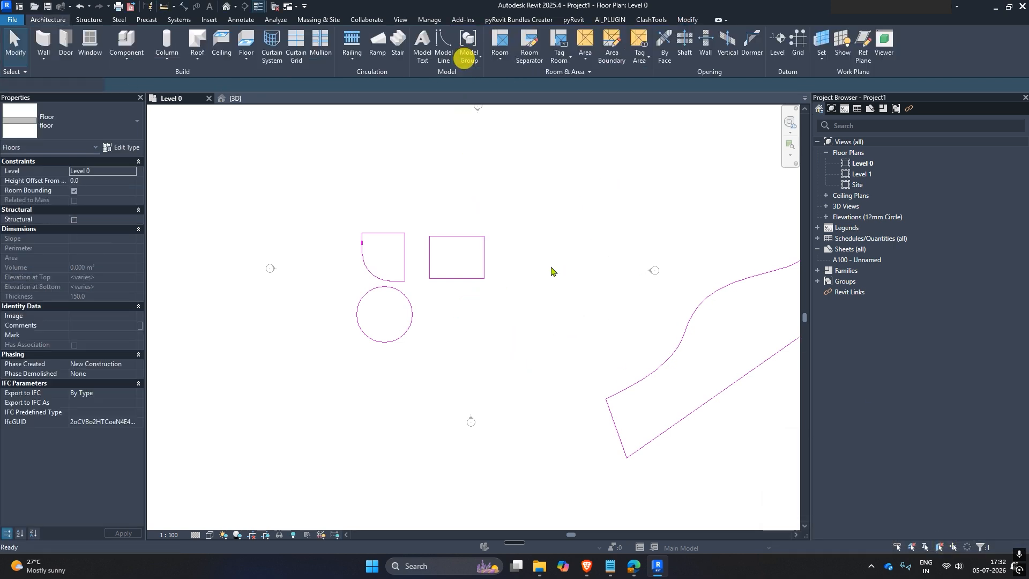
Select the finished floor and examine its separate closed shapes
scroll(539, 306, down, 3)
click(540, 305)
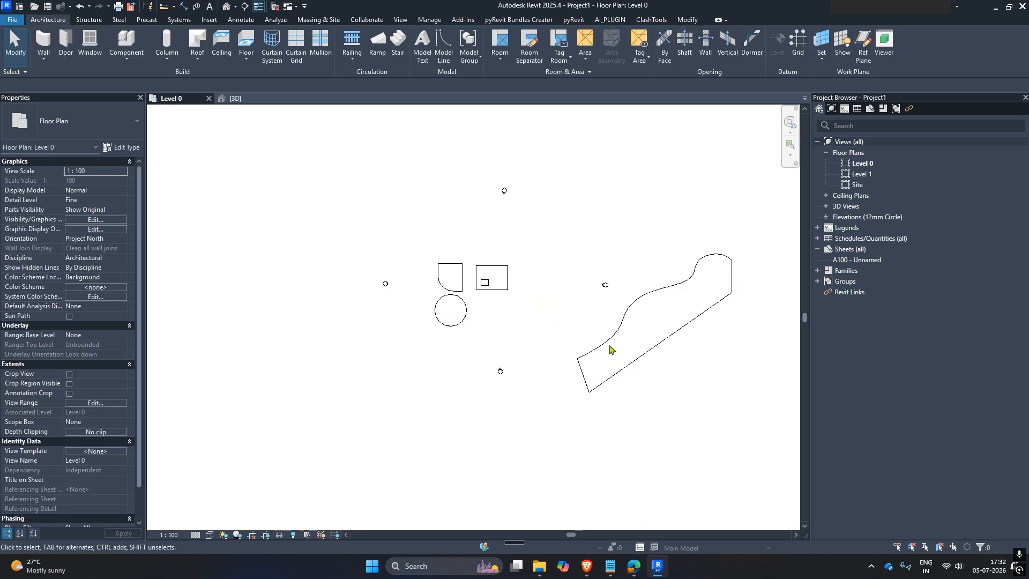
click(609, 349)
scroll(608, 346, up, 2)
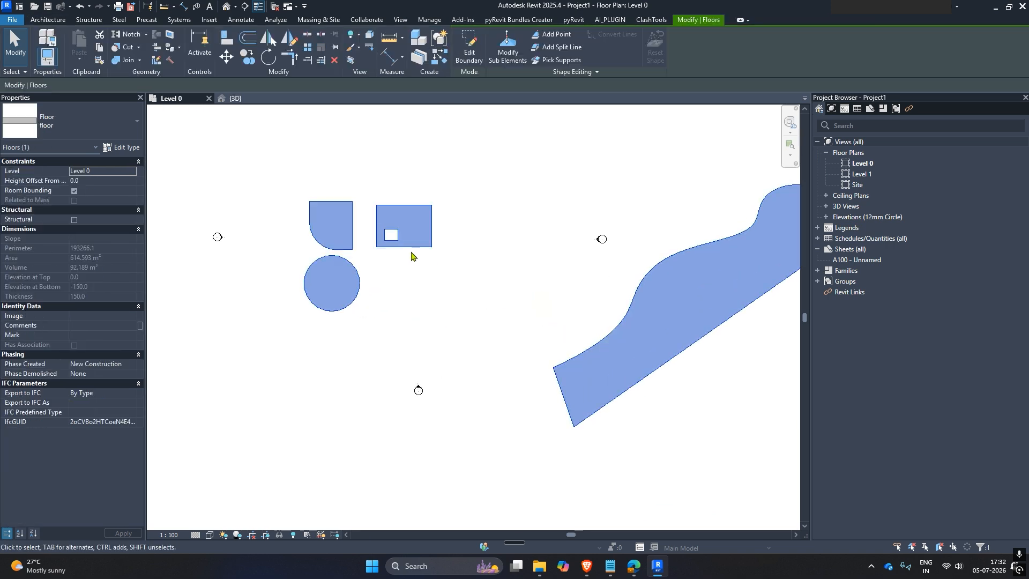
scroll(372, 218, up, 3)
click(524, 323)
scroll(437, 286, down, 2)
Cancel the open floor sketch and delete the multi-shape floor from the plan
double_click(438, 282)
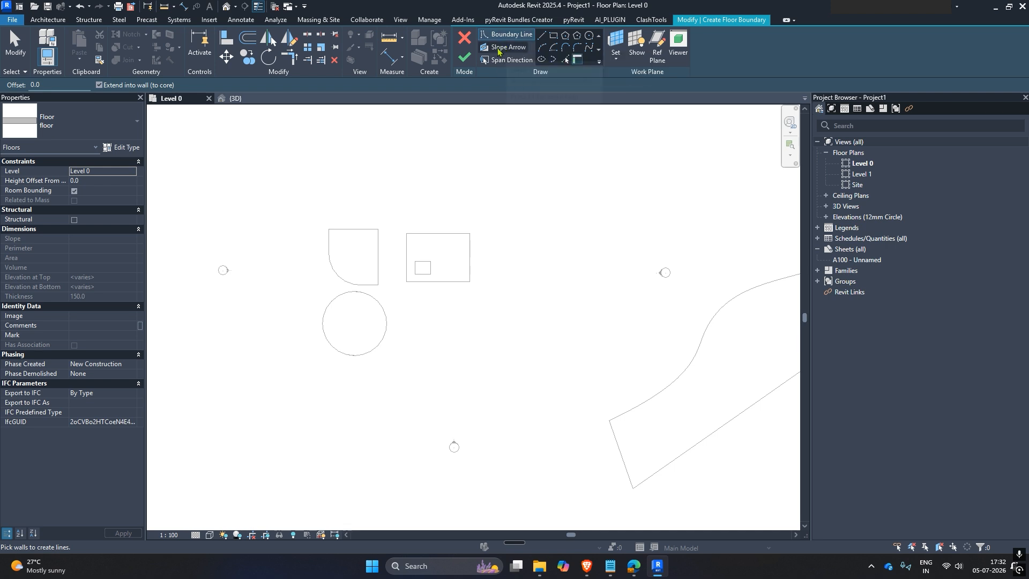
click(465, 38)
click(467, 261)
key(Delete)
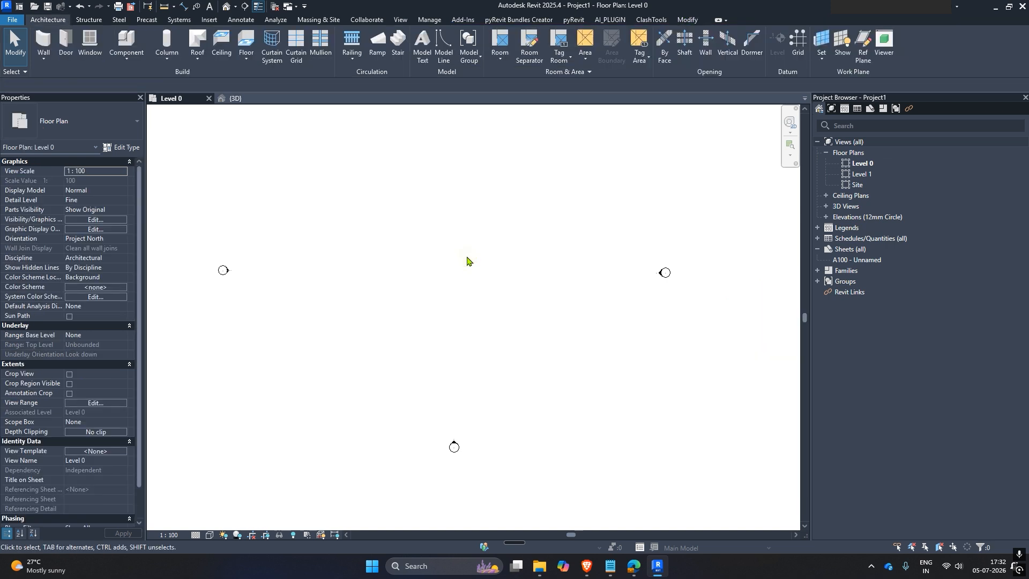
Start a new floor and sketch a rectangular boundary of about 20000 by 22000 mm between the elevation markers
click(246, 43)
click(554, 39)
click(350, 193)
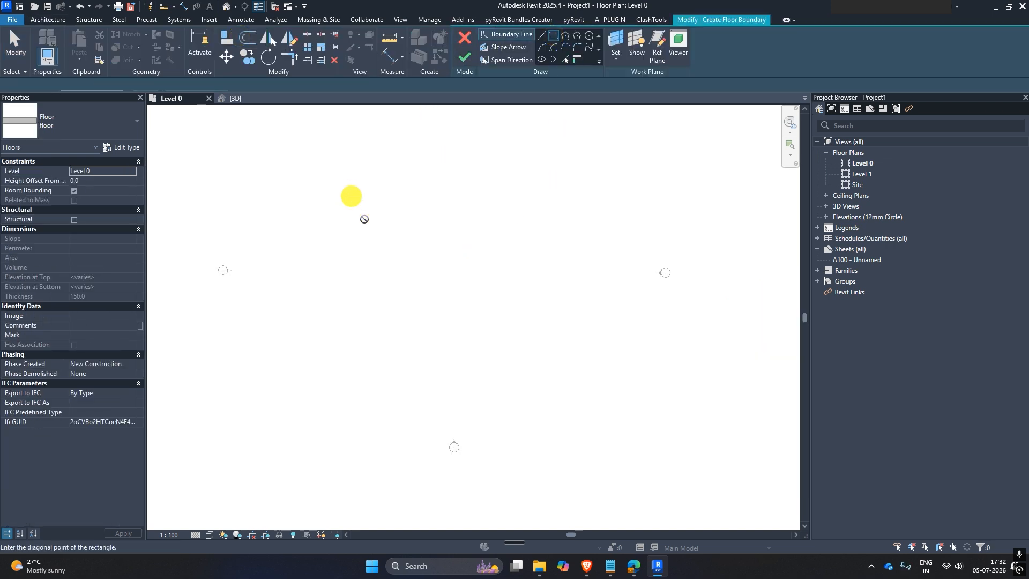
click(508, 362)
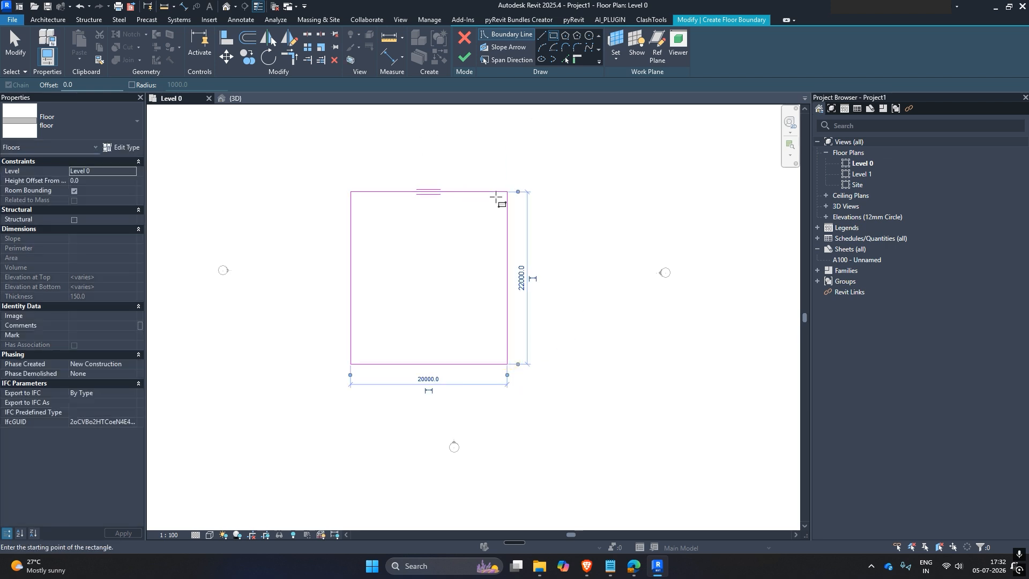
scroll(498, 195, up, 3)
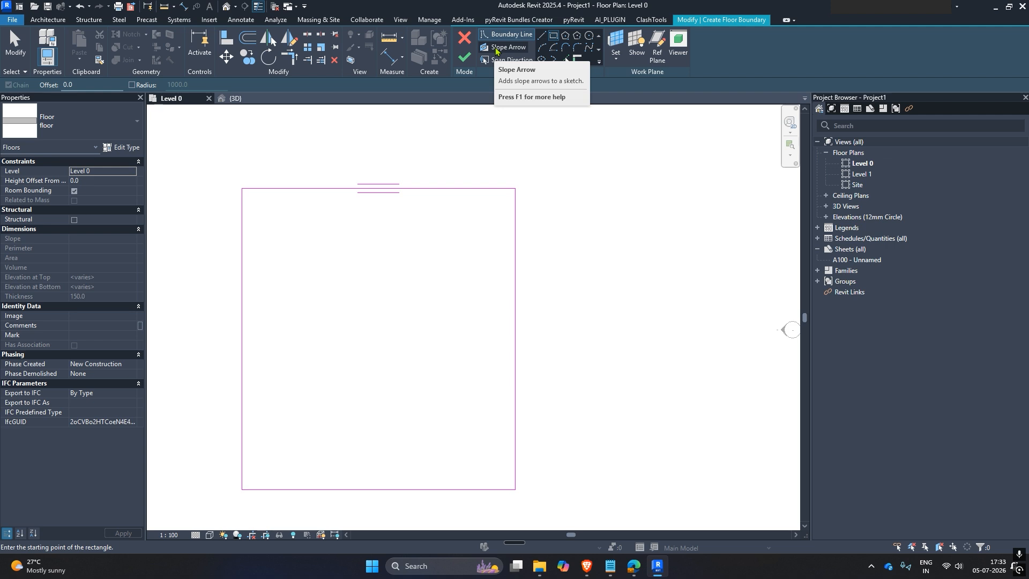
Start the Slope Arrow tool without placing an arrow, and finish the rectangular floor sketch
click(496, 48)
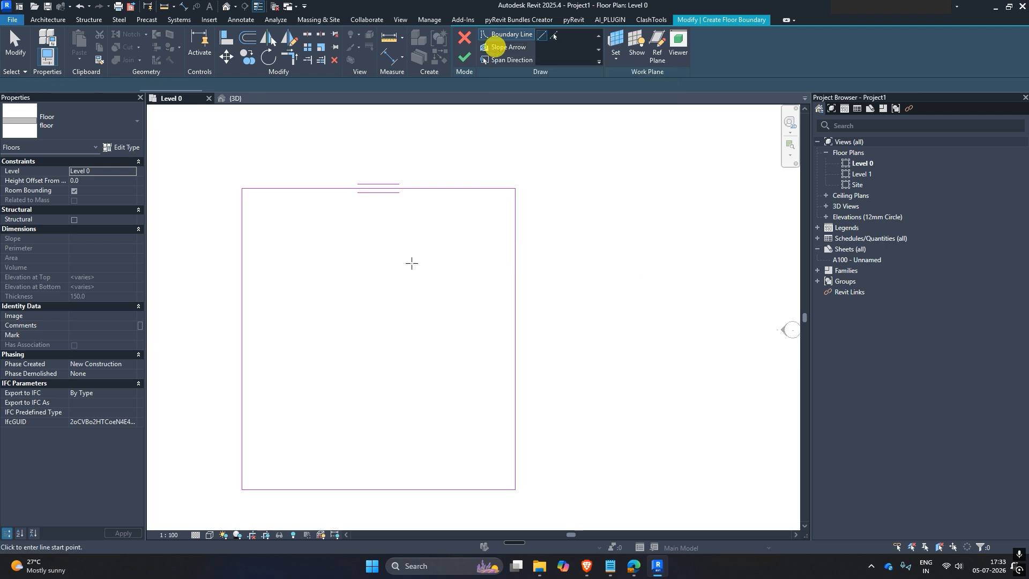
middle_drag(438, 338, 573, 321)
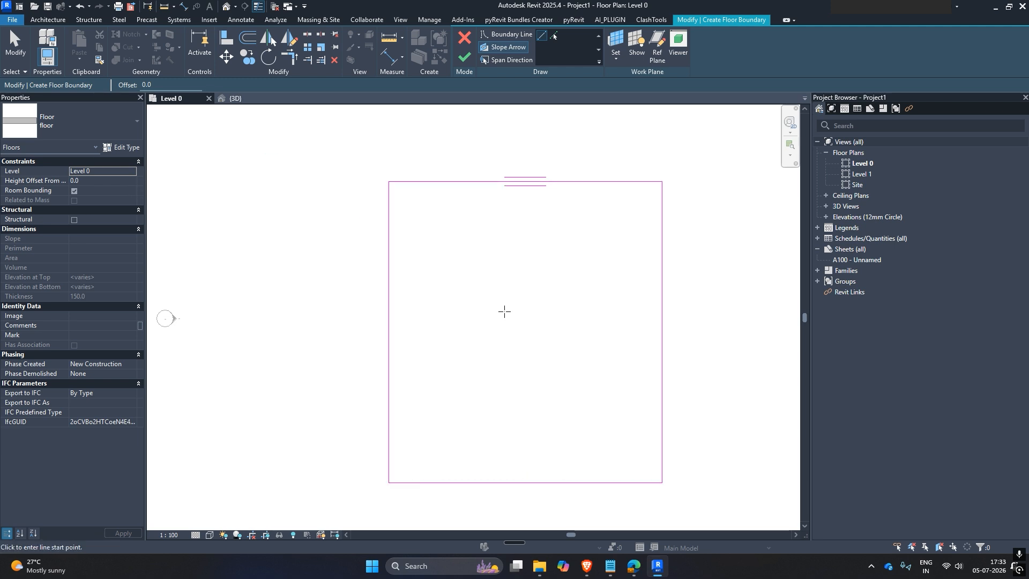
click(464, 59)
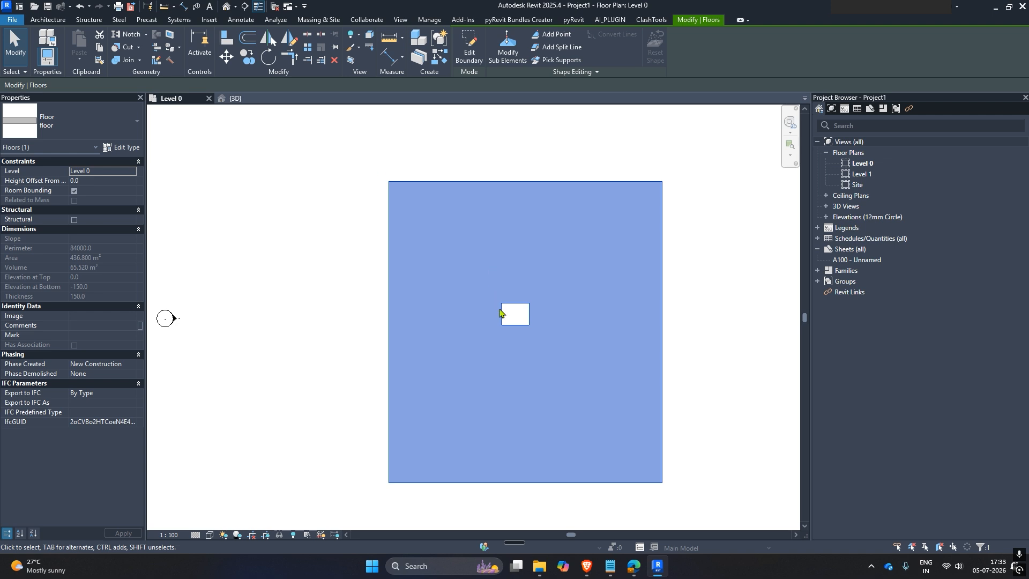
Delete the shaft opening that cuts through the middle of the new floor
double_click(503, 310)
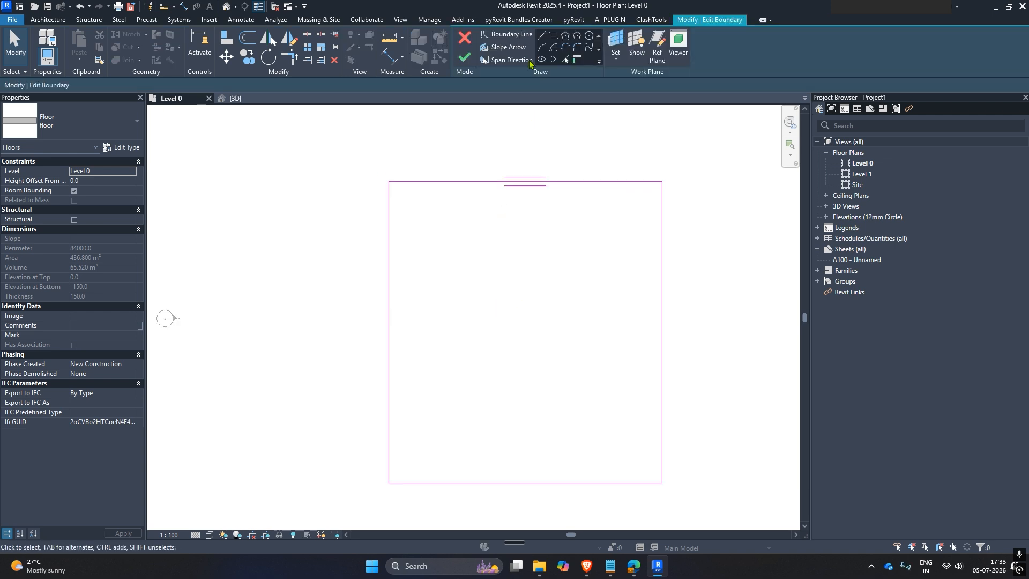
click(465, 37)
scroll(528, 215, down, 2)
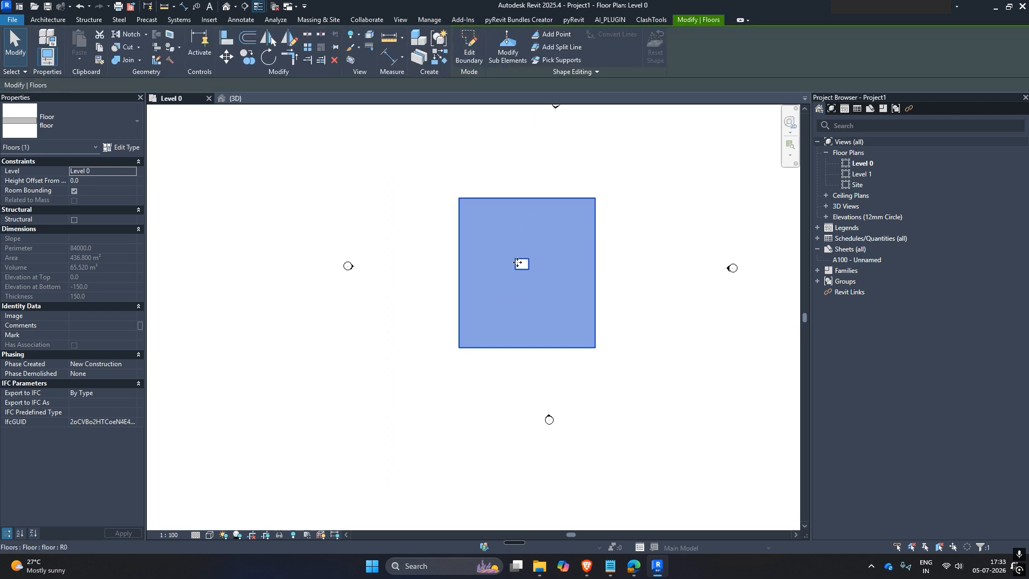
click(640, 263)
click(521, 264)
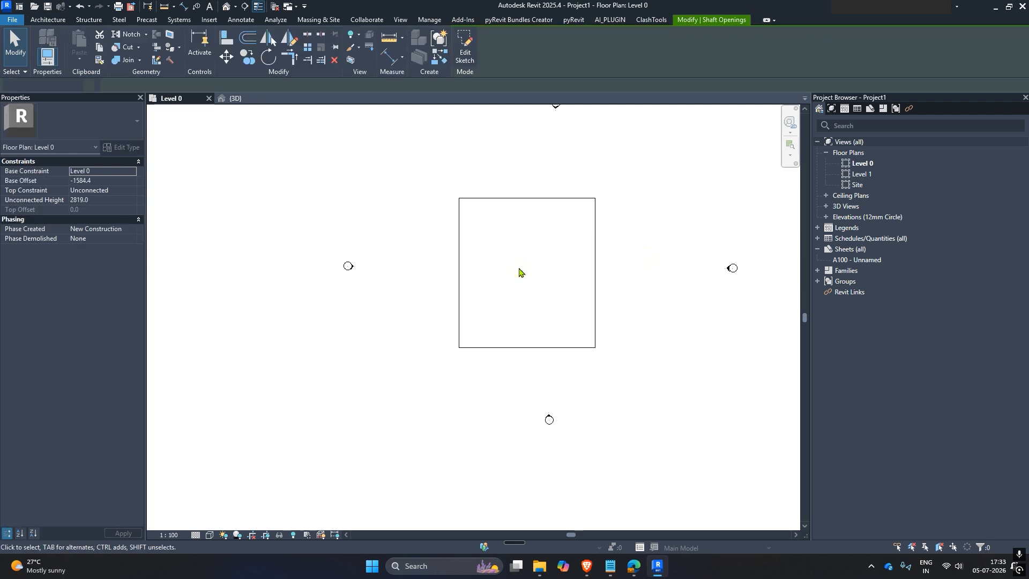
key(Delete)
Examine the solid floor in the 3D view and from the right side against the level lines
click(525, 200)
scroll(525, 199, up, 2)
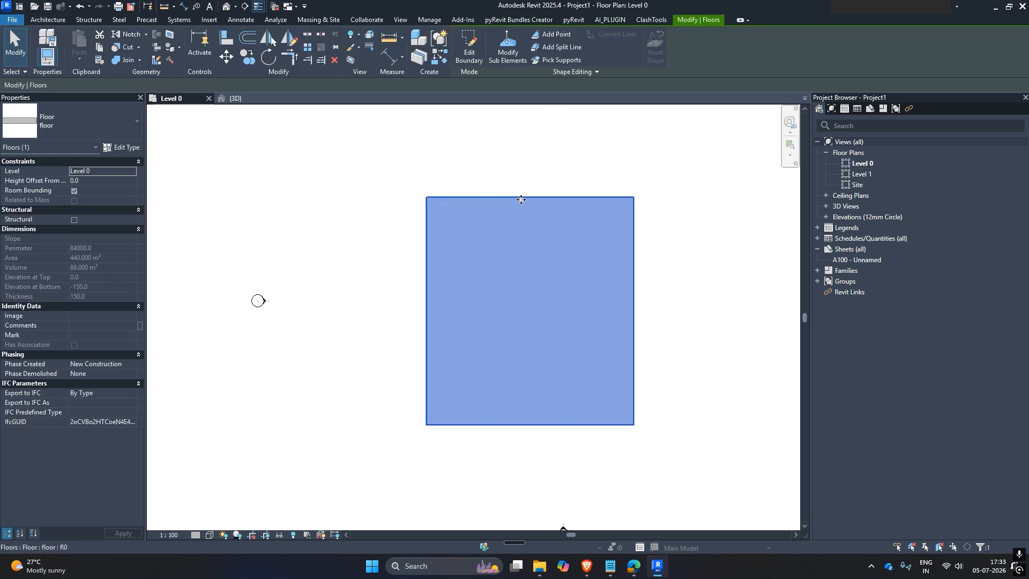
click(475, 171)
click(227, 8)
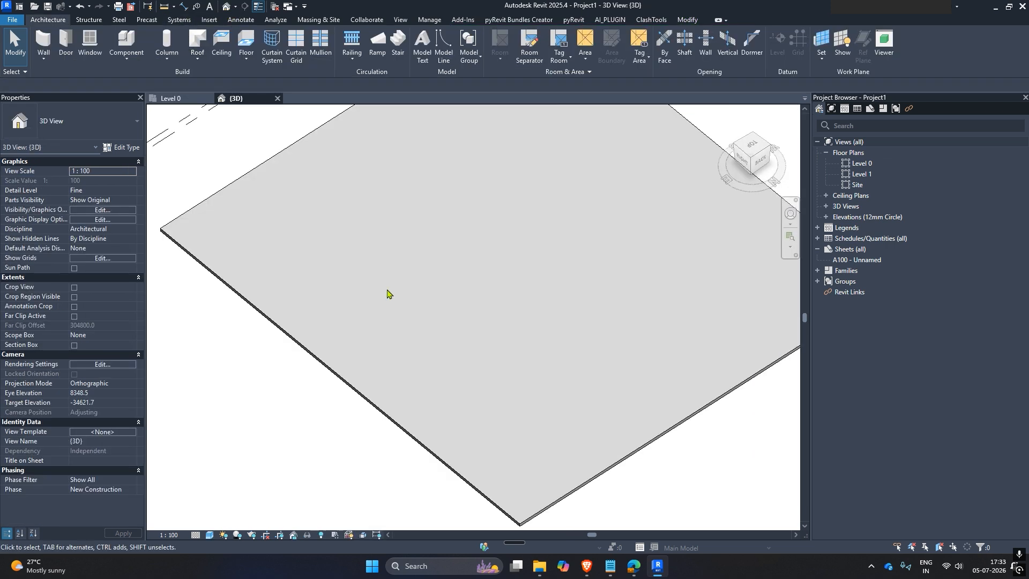
shift+middle_drag(357, 293, 455, 243)
scroll(456, 243, down, 3)
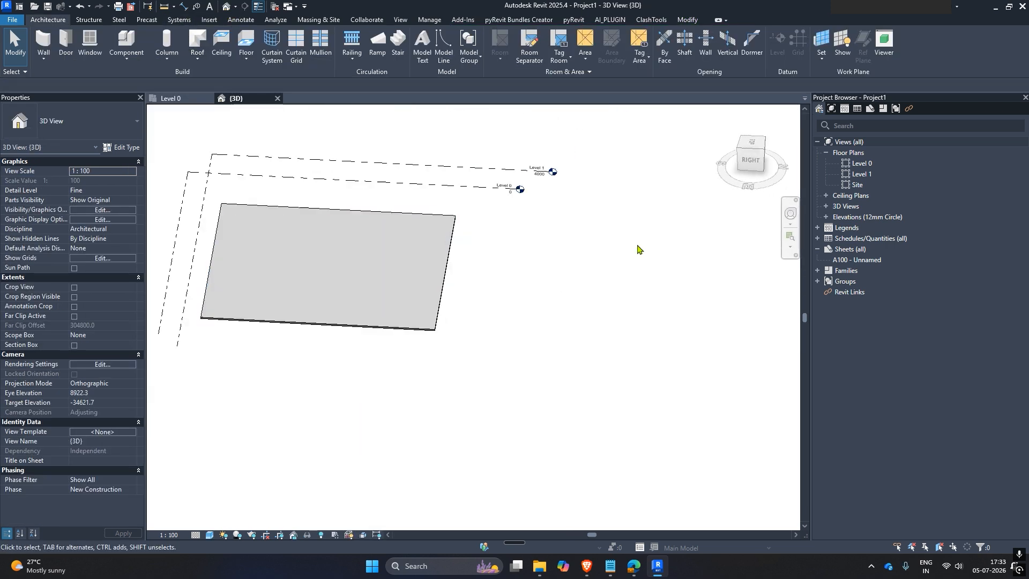
click(750, 160)
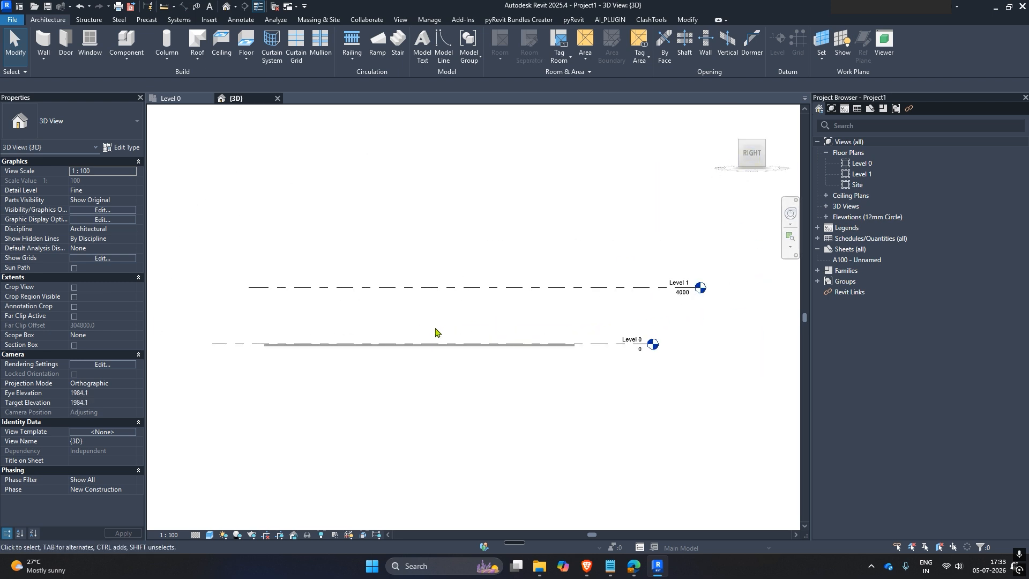
click(276, 354)
scroll(393, 327, down, 3)
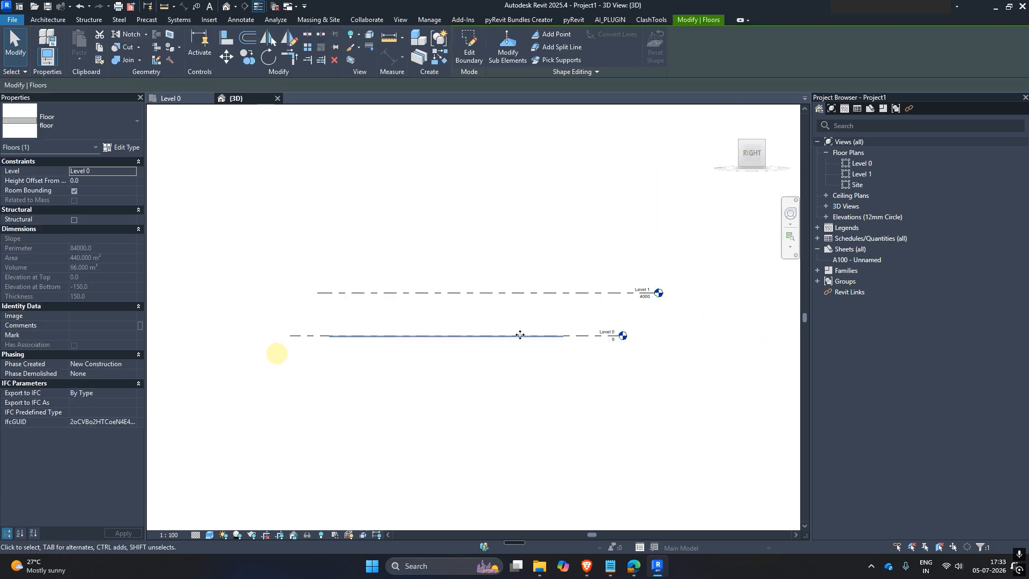
Extend the head end of the Level 0 line outward past the Level 1 end and select the floor
click(594, 337)
scroll(619, 341, up, 2)
drag(622, 335, 714, 332)
click(549, 294)
click(489, 340)
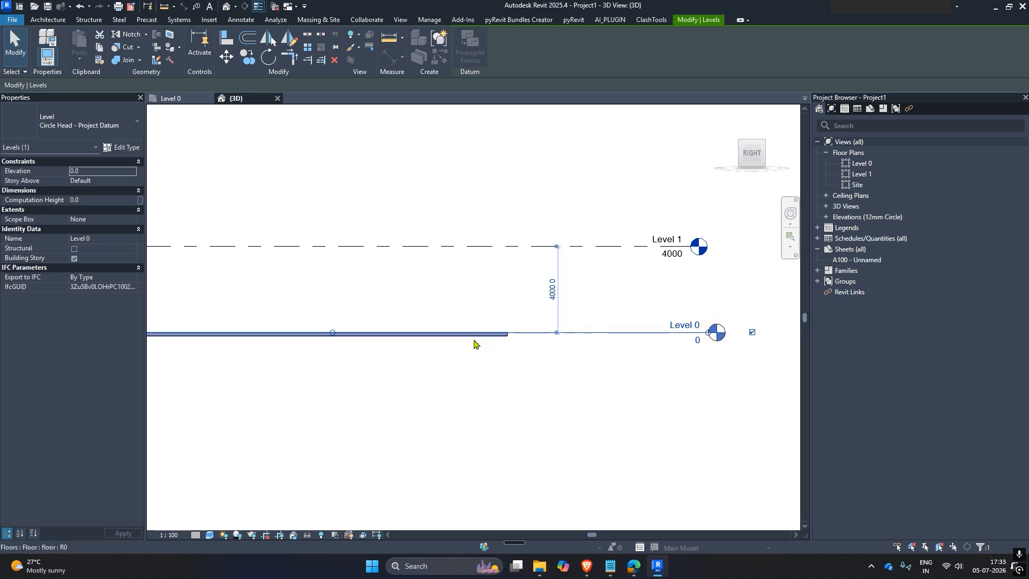
click(473, 337)
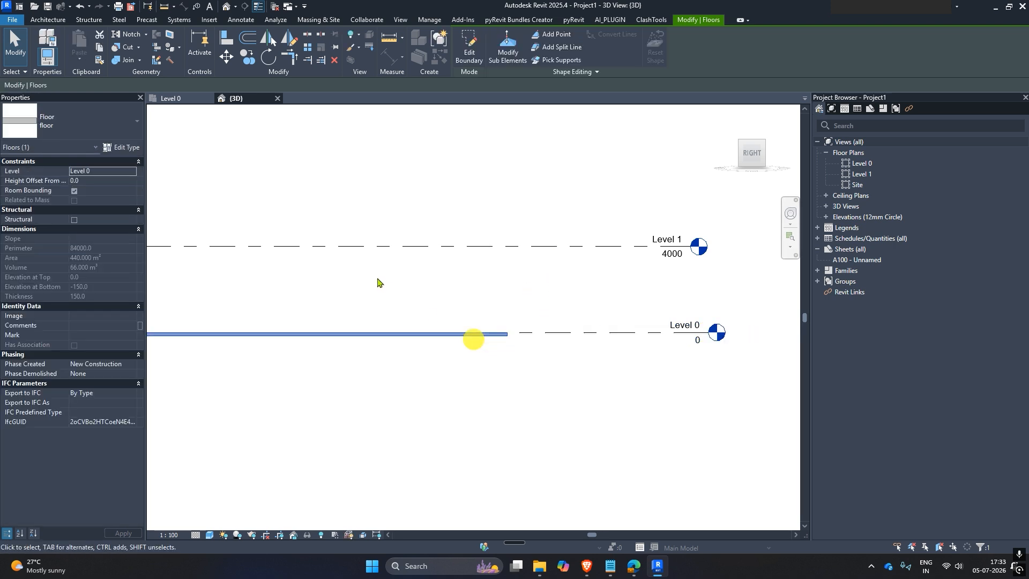
Edit the floor boundary in the Level 0 plan and draw a slope arrow from the lower edge's midpoint to the upper edge's midpoint
click(166, 100)
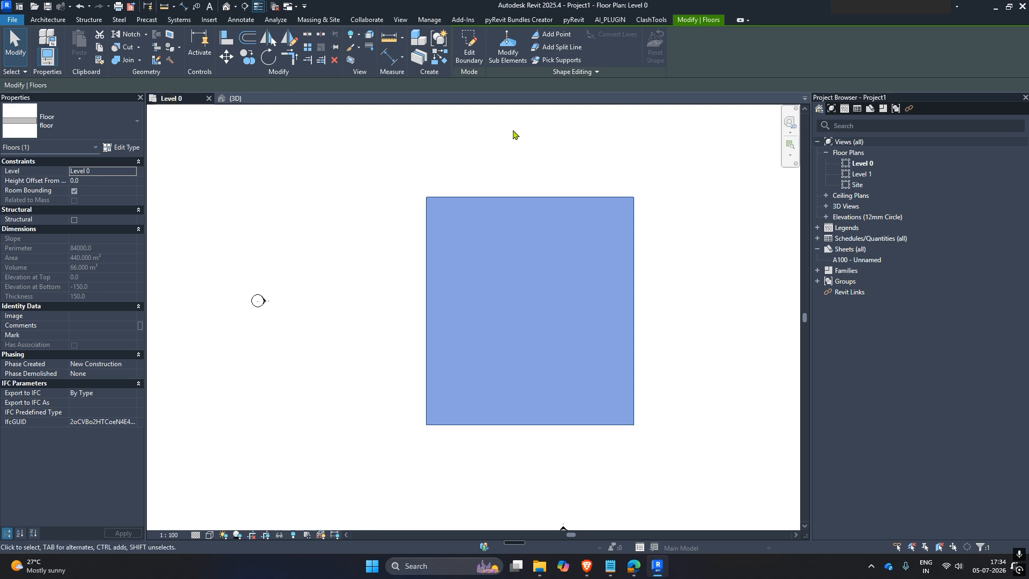
click(478, 56)
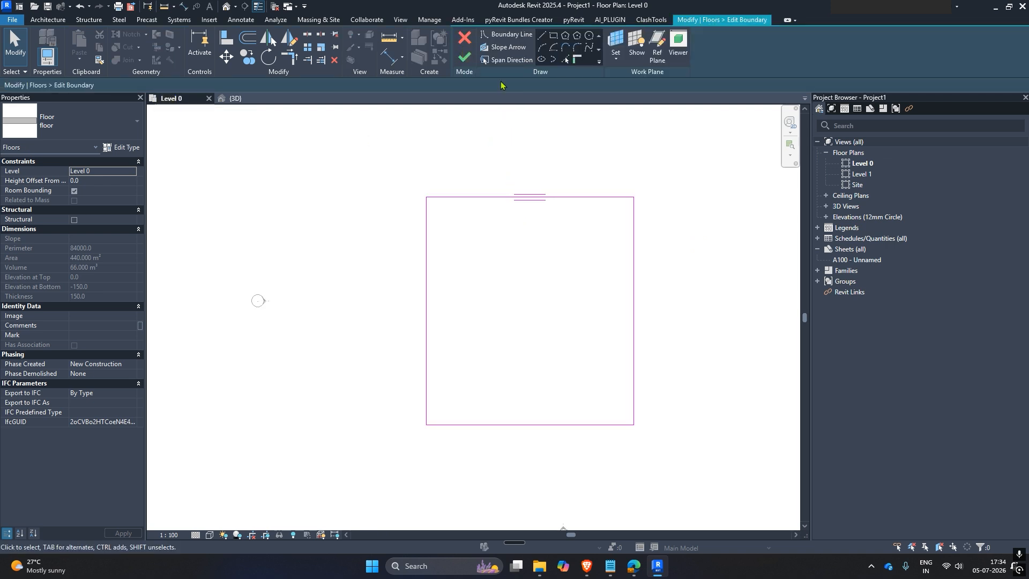
click(489, 48)
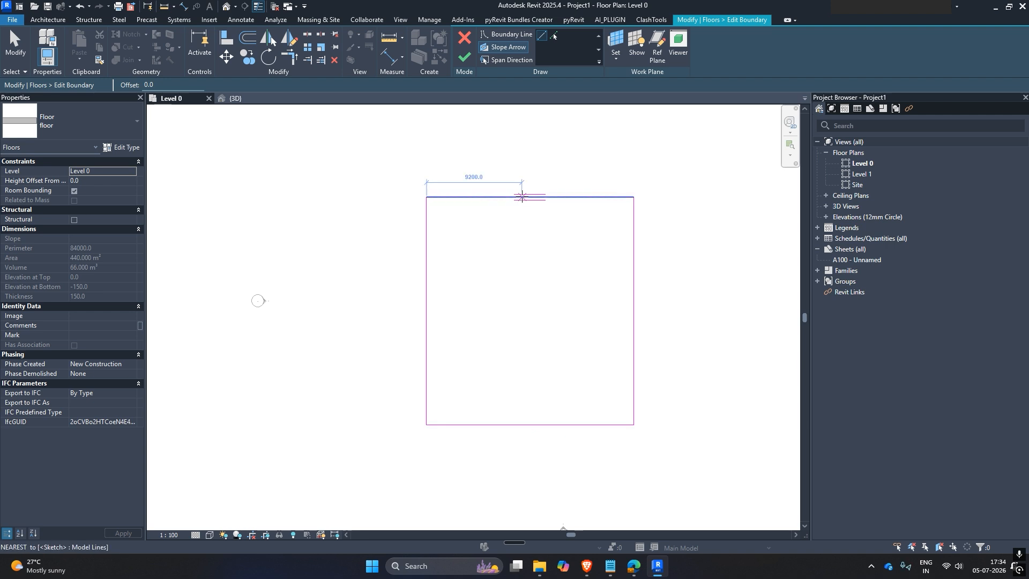
click(530, 424)
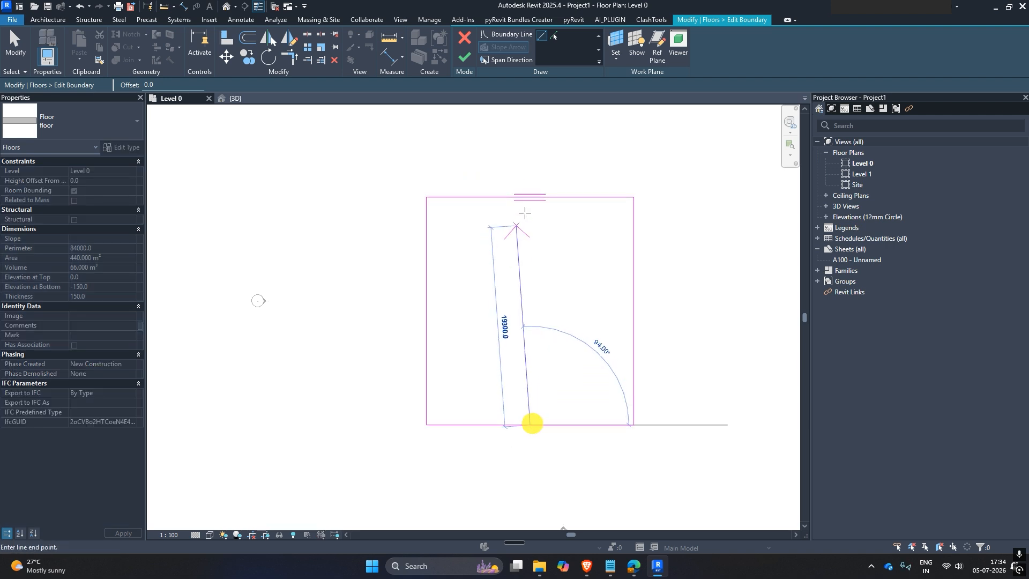
click(530, 197)
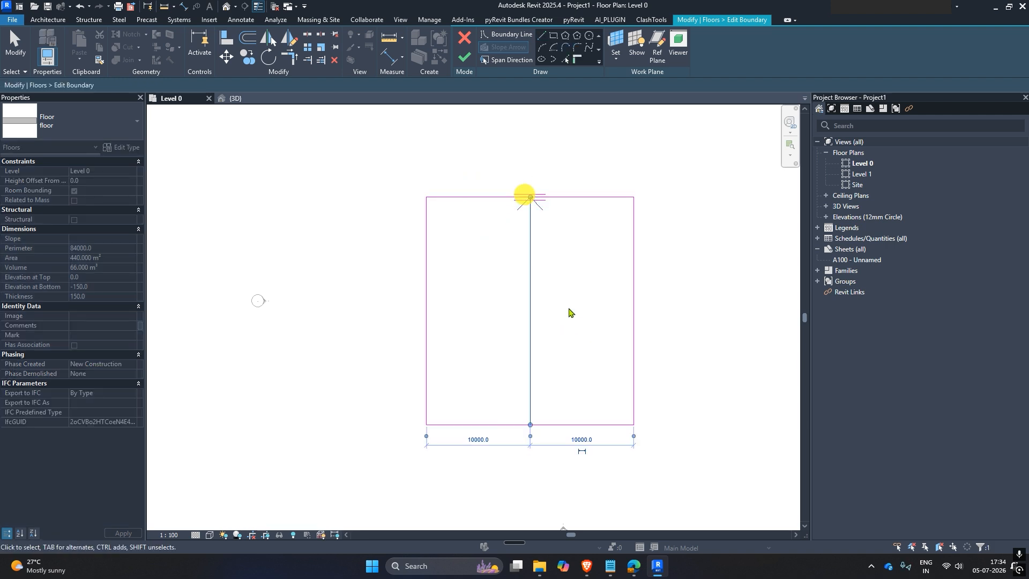
Set the slope arrow's Height Offset at Tail to 0 and Height Offset at Head to 500, and finish the boundary edit
click(531, 317)
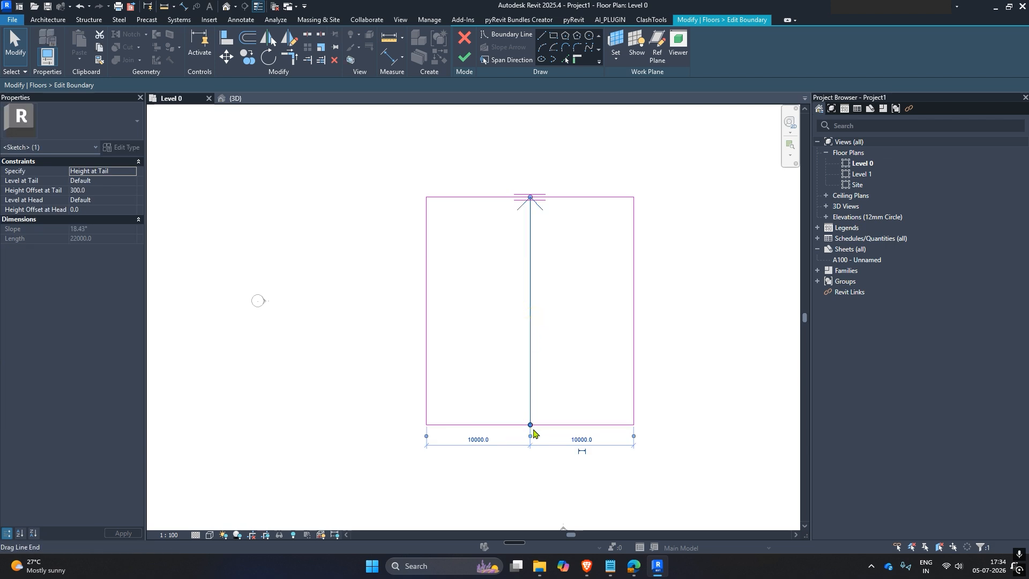
click(545, 198)
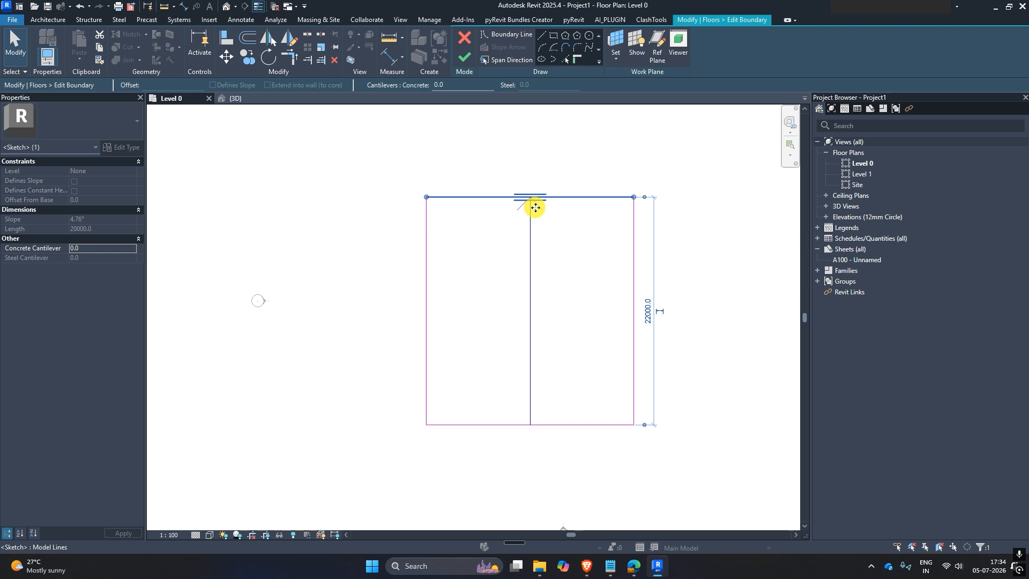
click(569, 251)
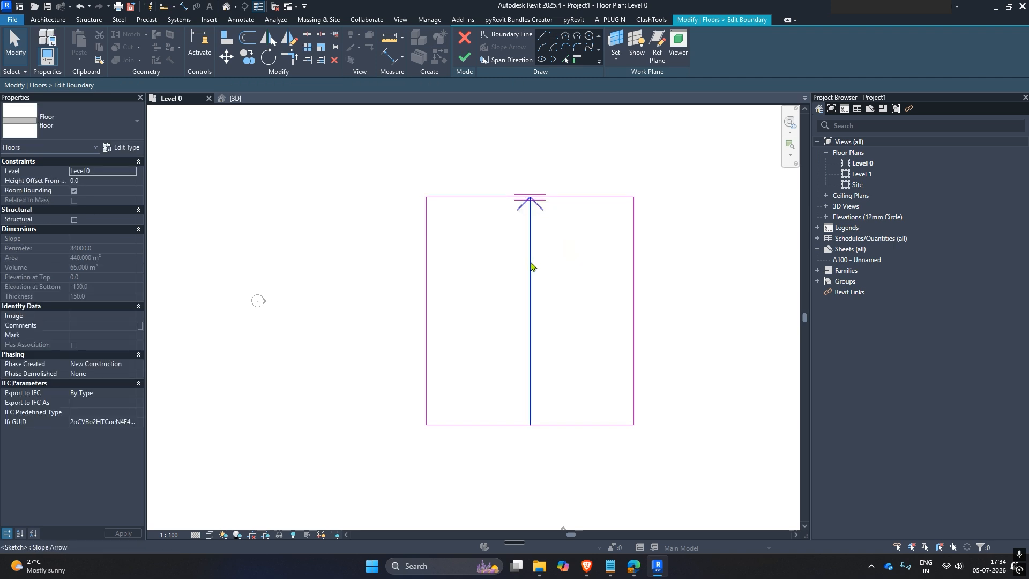
click(531, 267)
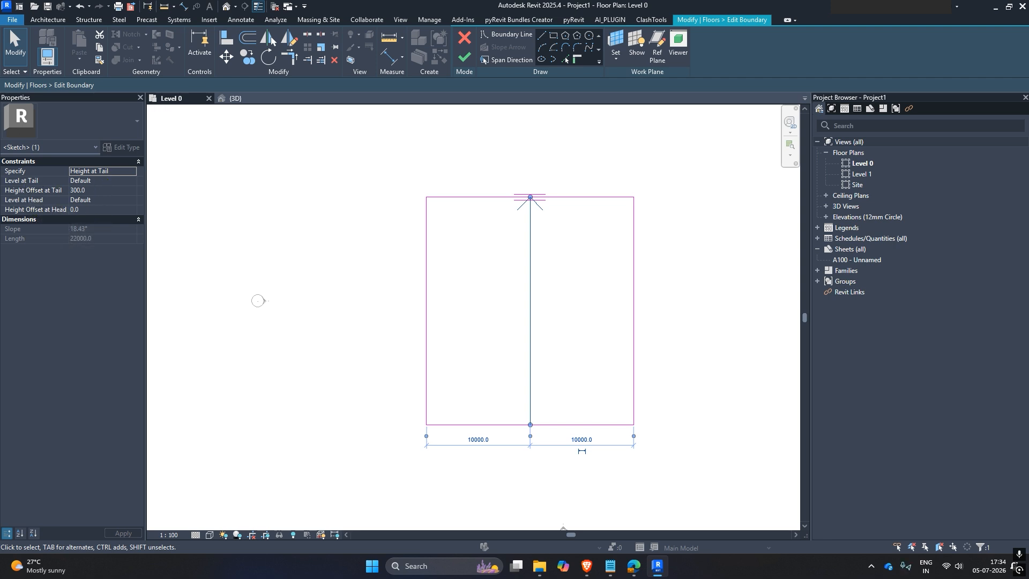
click(96, 190)
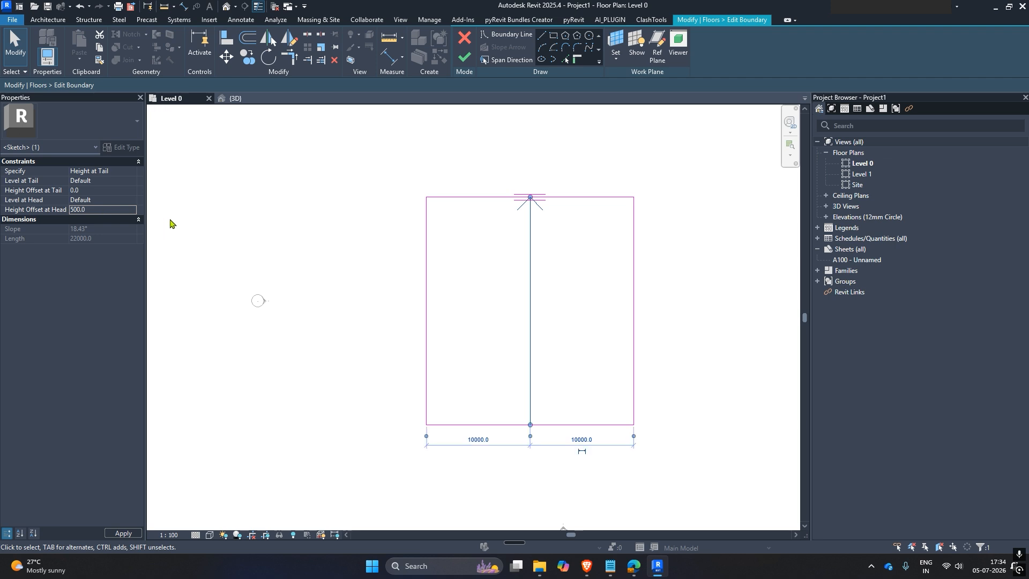
click(464, 58)
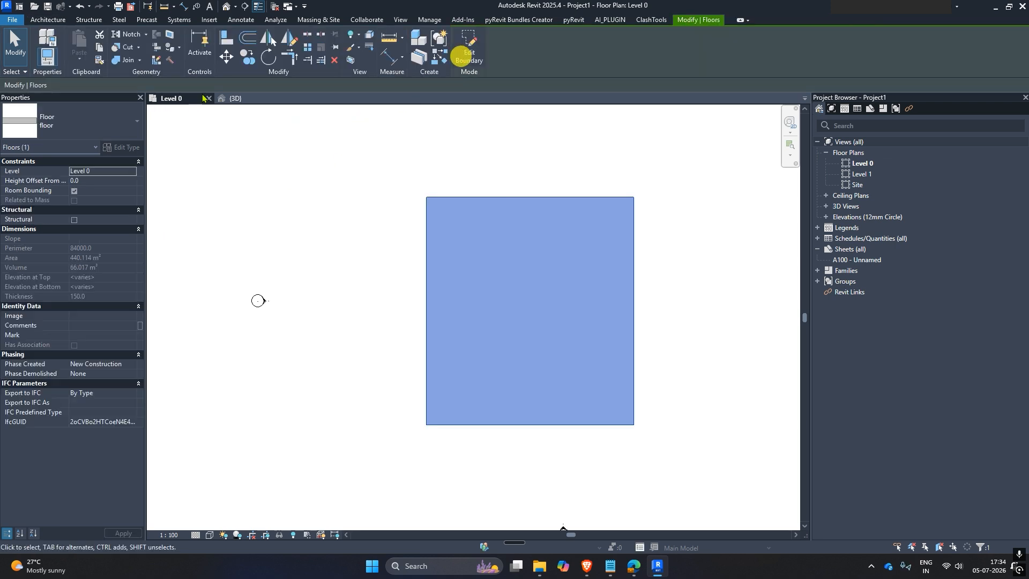
Examine both ends of the sloped floor against Level 0 in the 3D side view
click(234, 98)
scroll(472, 318, up, 1)
middle_drag(477, 326, 668, 307)
scroll(568, 294, down, 3)
scroll(339, 309, up, 4)
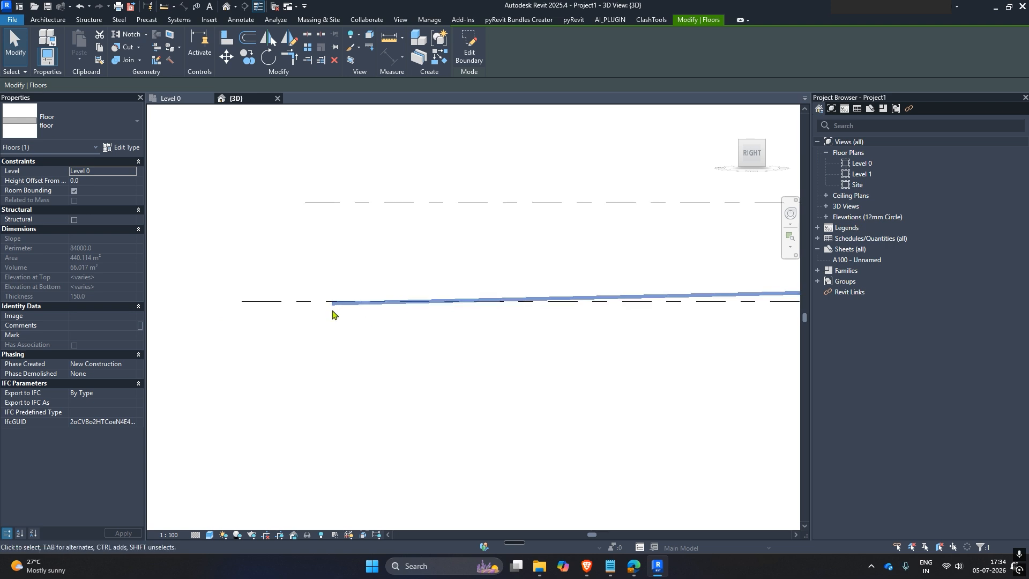
middle_drag(347, 302, 225, 313)
scroll(225, 314, down, 5)
scroll(501, 316, up, 5)
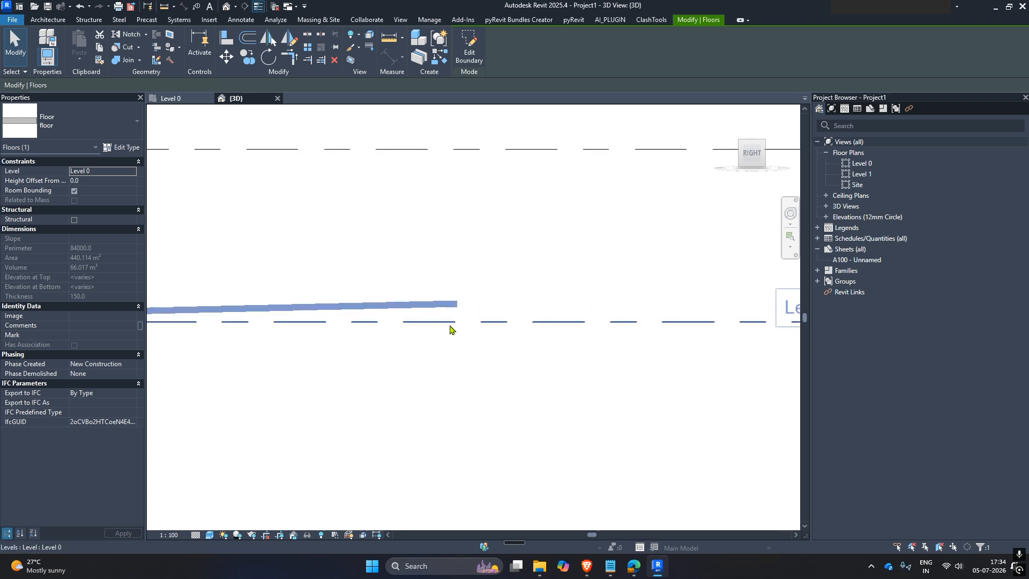
key(Escape)
scroll(450, 329, down, 2)
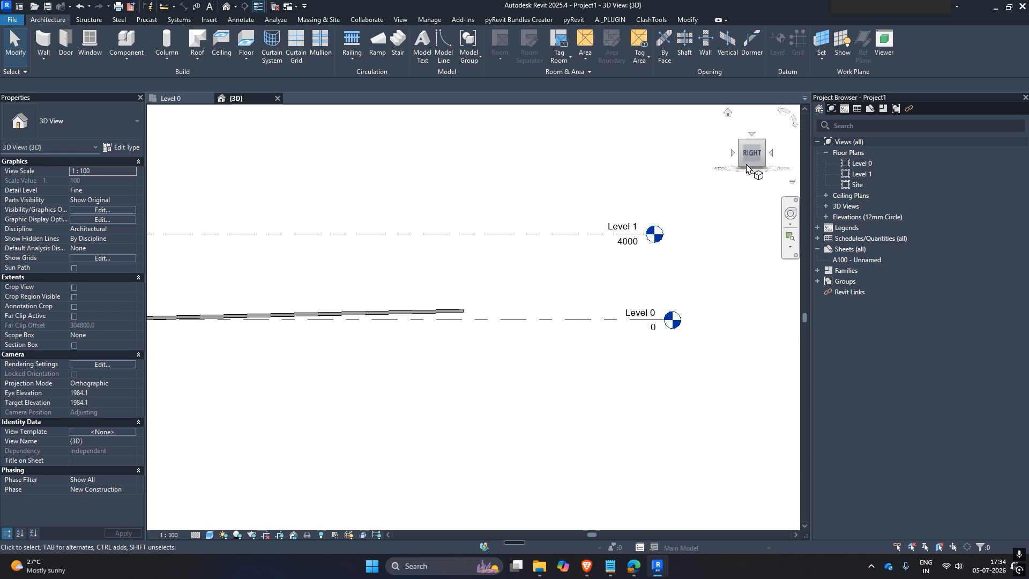
Open the East elevation and place an aligned dimension between Level 0 and the top corner of the floor's raised end
click(825, 217)
double_click(857, 227)
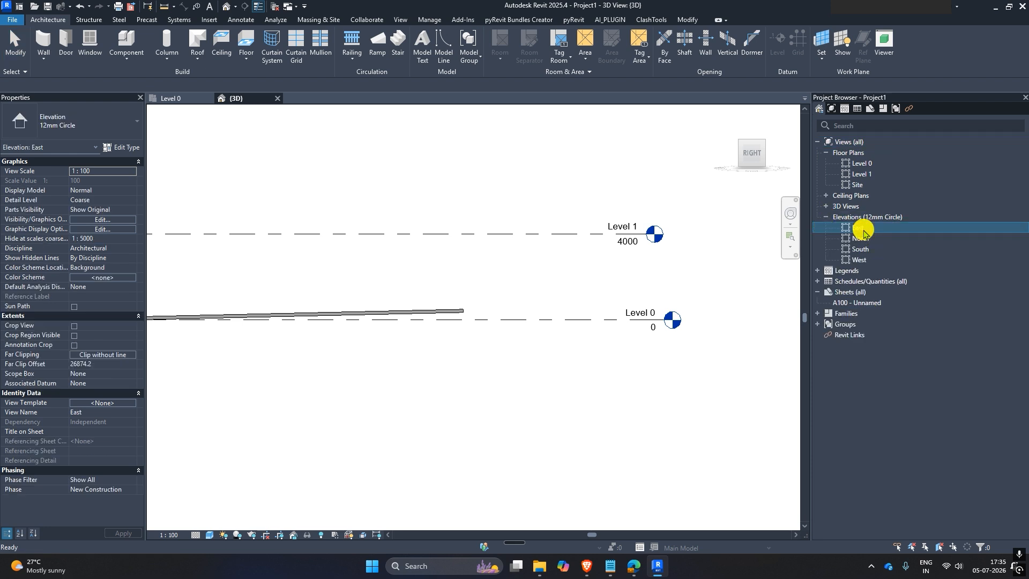
scroll(555, 364, up, 3)
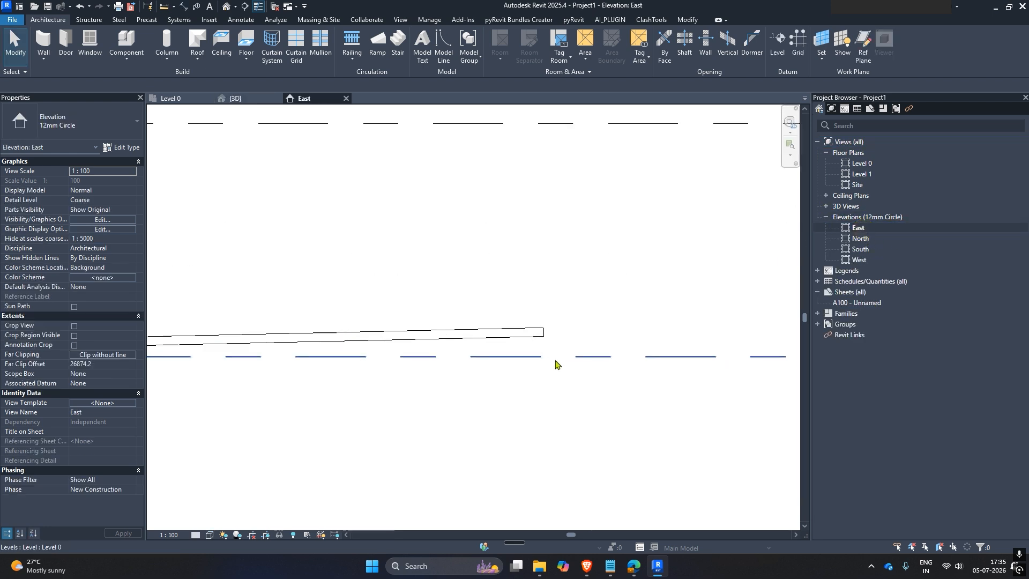
key(d)
key(i)
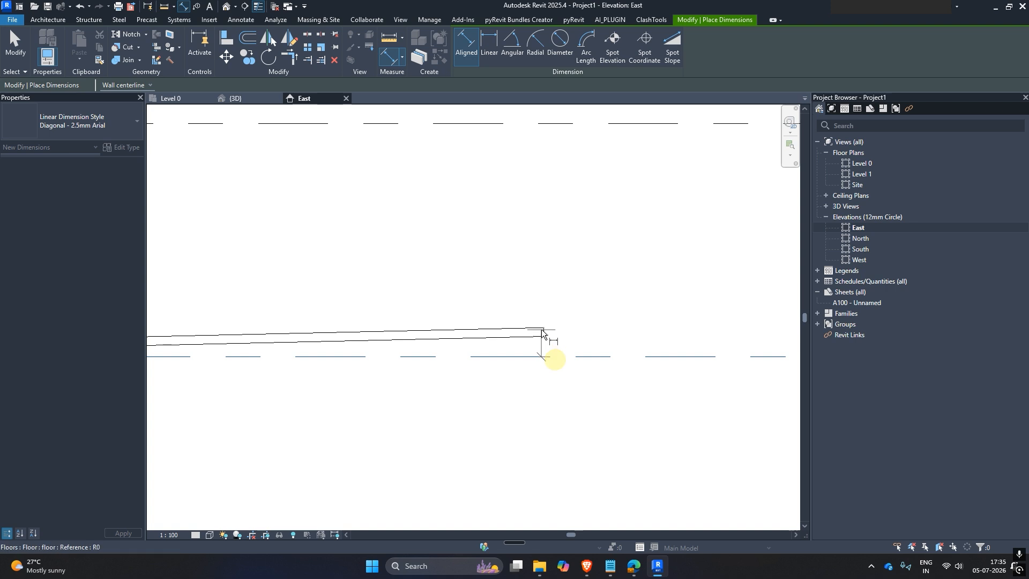
click(541, 332)
click(588, 334)
scroll(588, 337, up, 2)
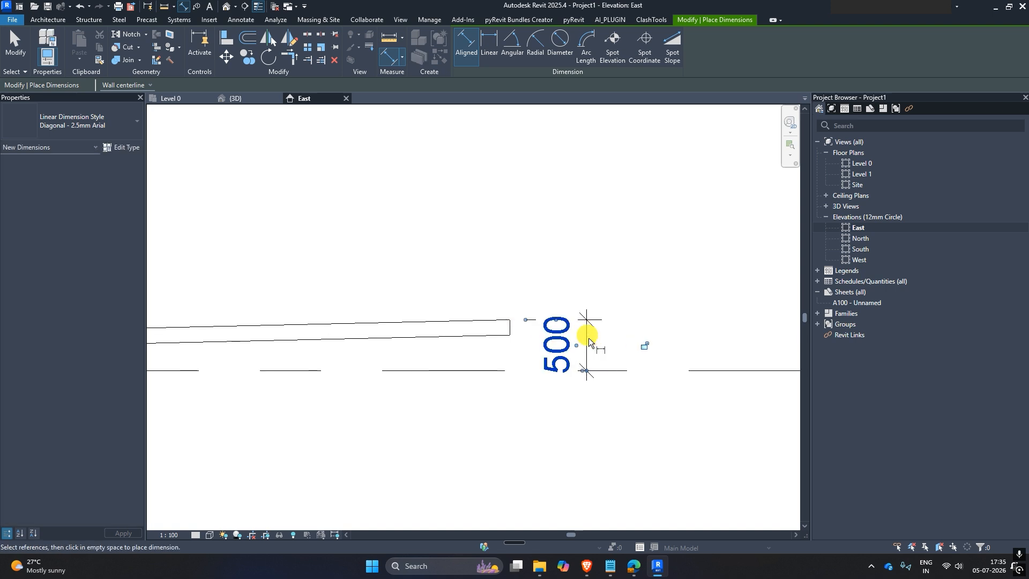
key(Escape)
key(Escape)
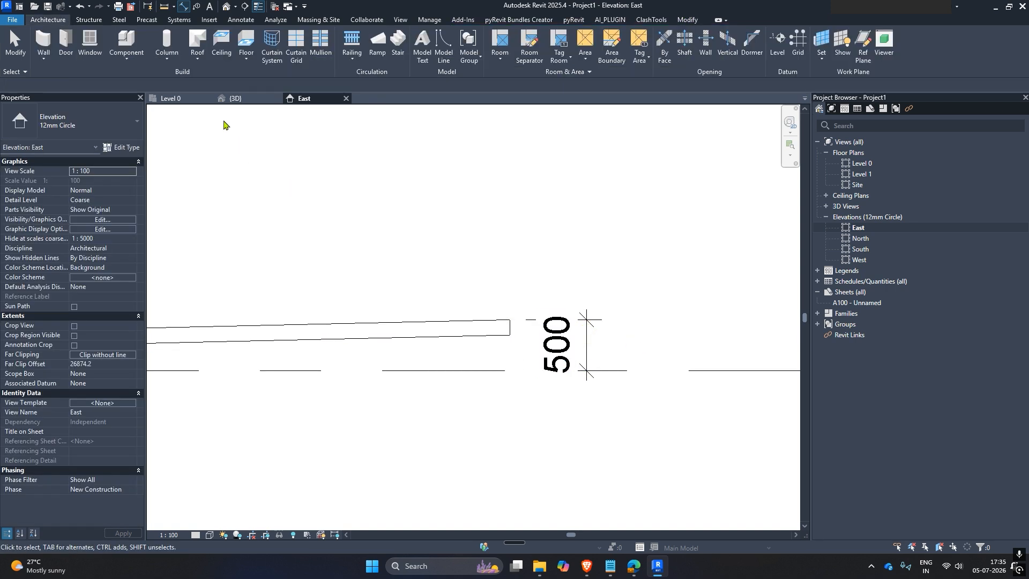
Edit the floor boundary in the Level 0 plan, set the slope arrow's Height Offset at Head to 1000, and finish the edit
click(234, 99)
click(452, 311)
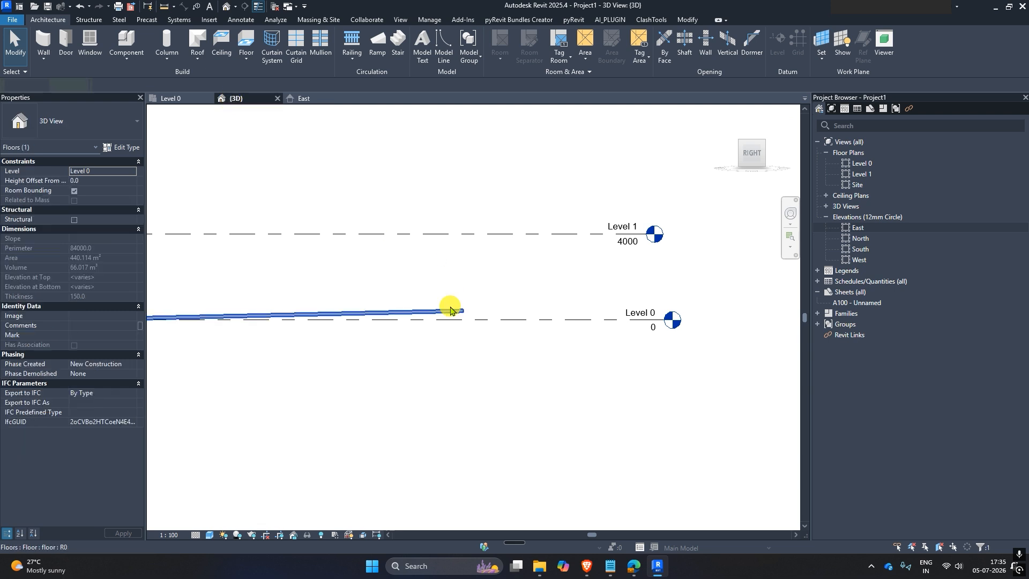
click(180, 97)
double_click(477, 196)
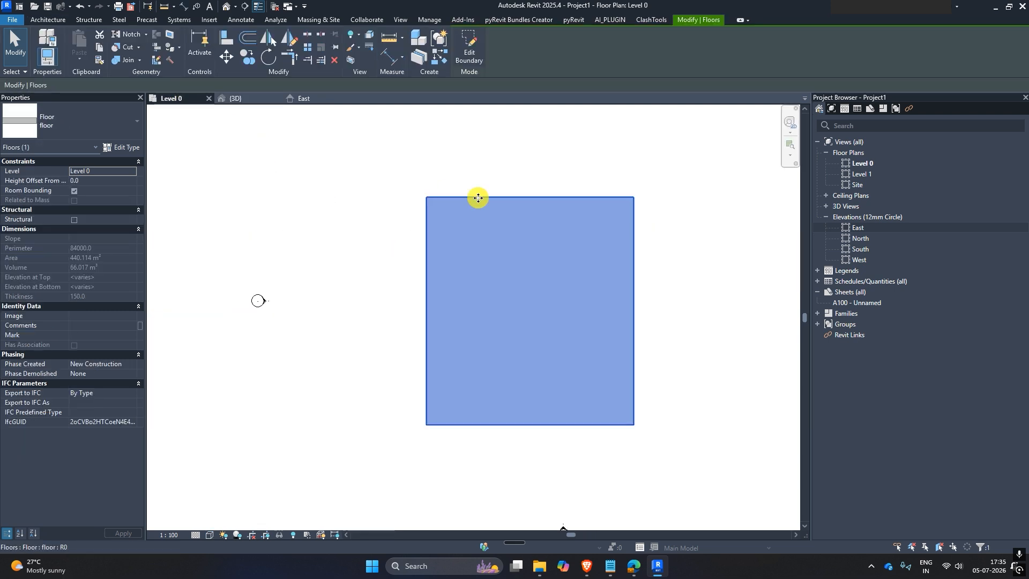
click(529, 232)
click(117, 210)
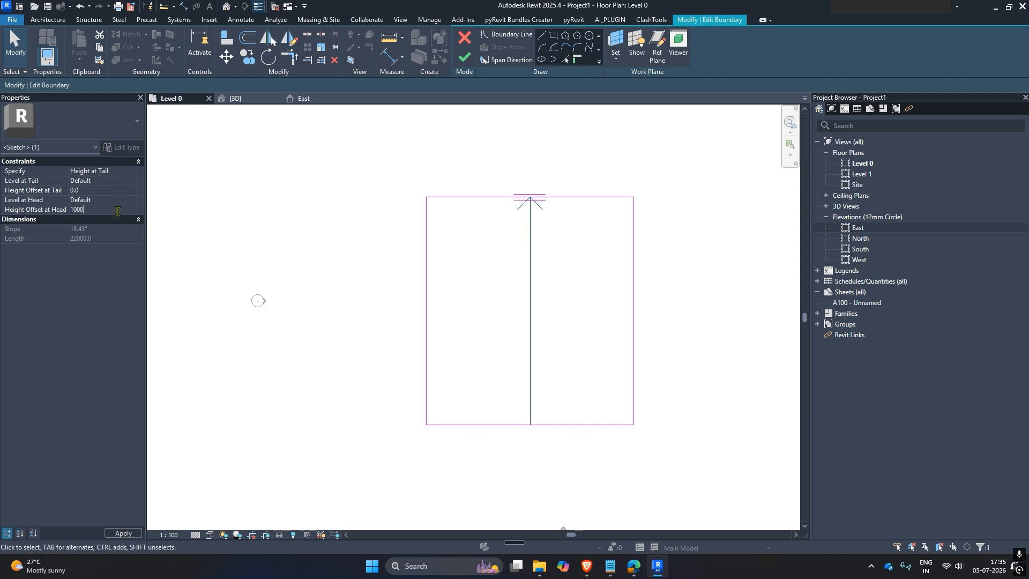
click(320, 208)
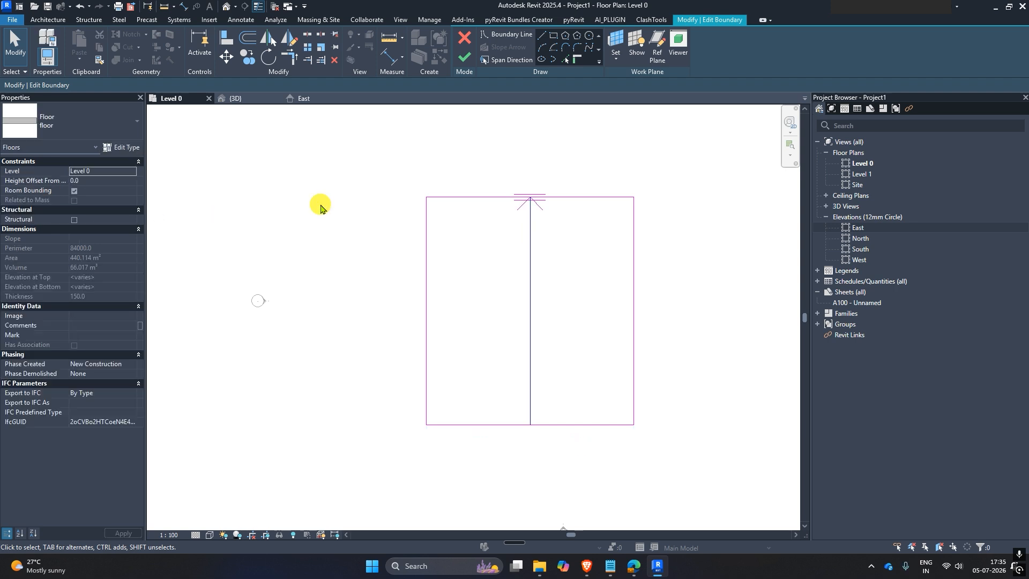
click(530, 231)
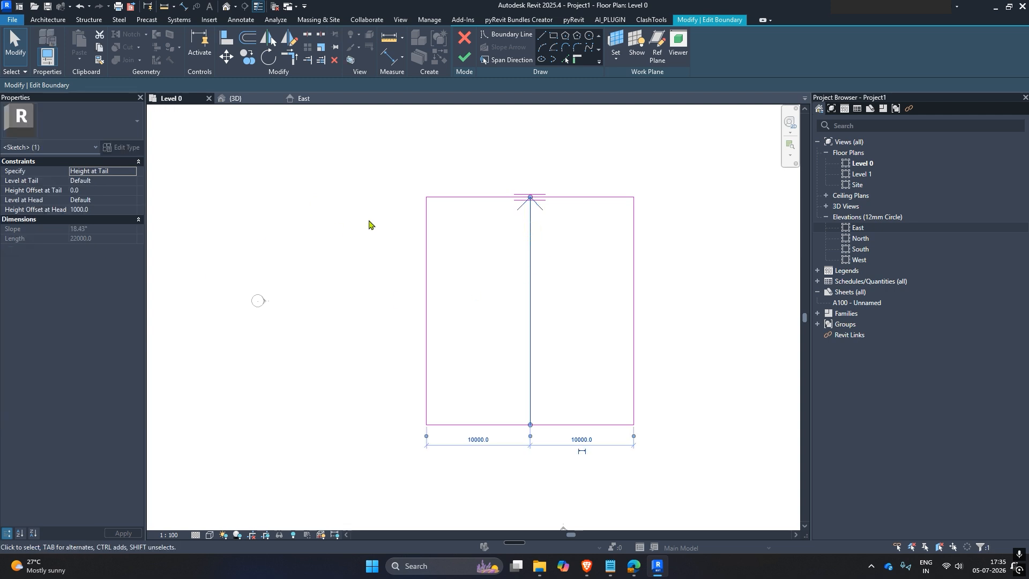
click(368, 221)
click(464, 57)
Check the raised end's height dimension in the East elevation and examine the sloped floor in the 3D view
click(303, 99)
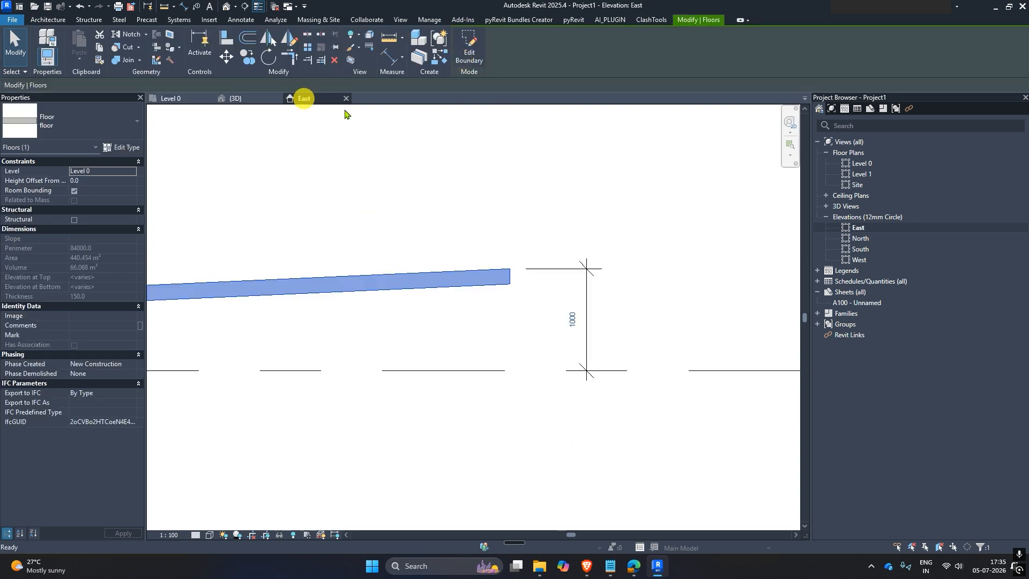
click(463, 225)
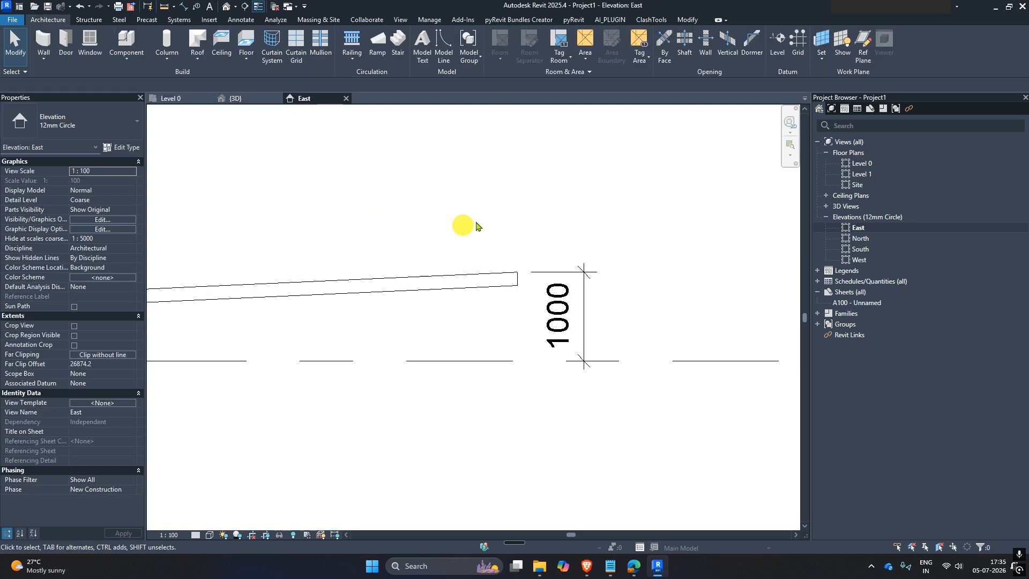
click(239, 98)
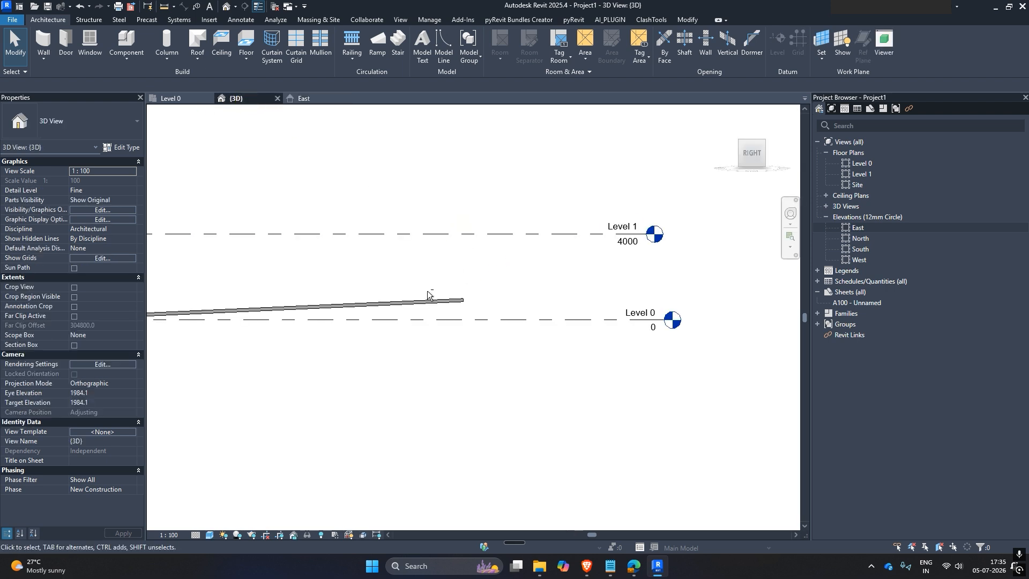
shift+middle_drag(427, 298, 502, 365)
scroll(471, 304, down, 3)
click(449, 314)
shift+middle_drag(482, 290, 537, 310)
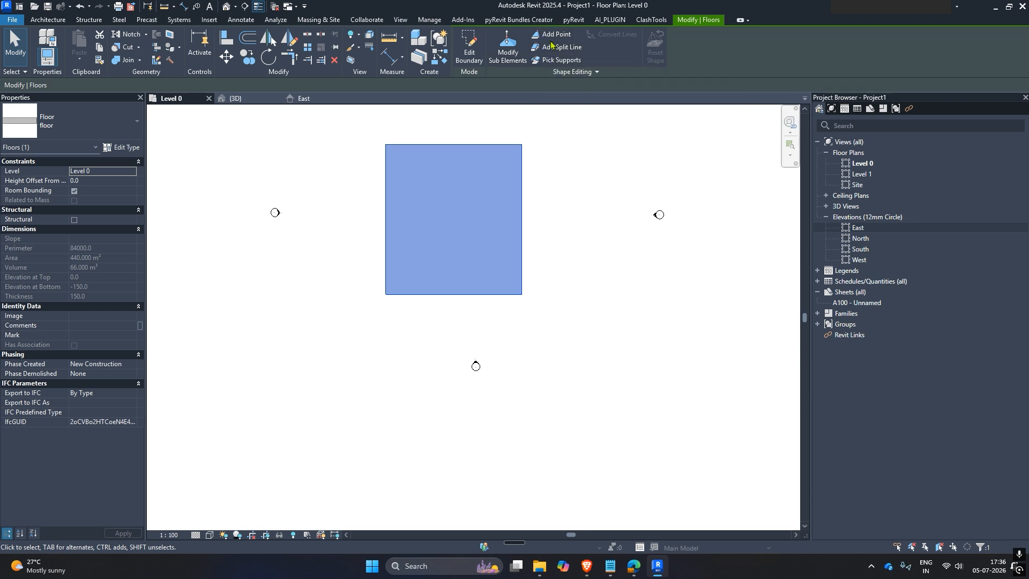
Modify the floor's sub-elements in the Level 0 plan and set the upper-left corner point's elevation to 500
click(512, 50)
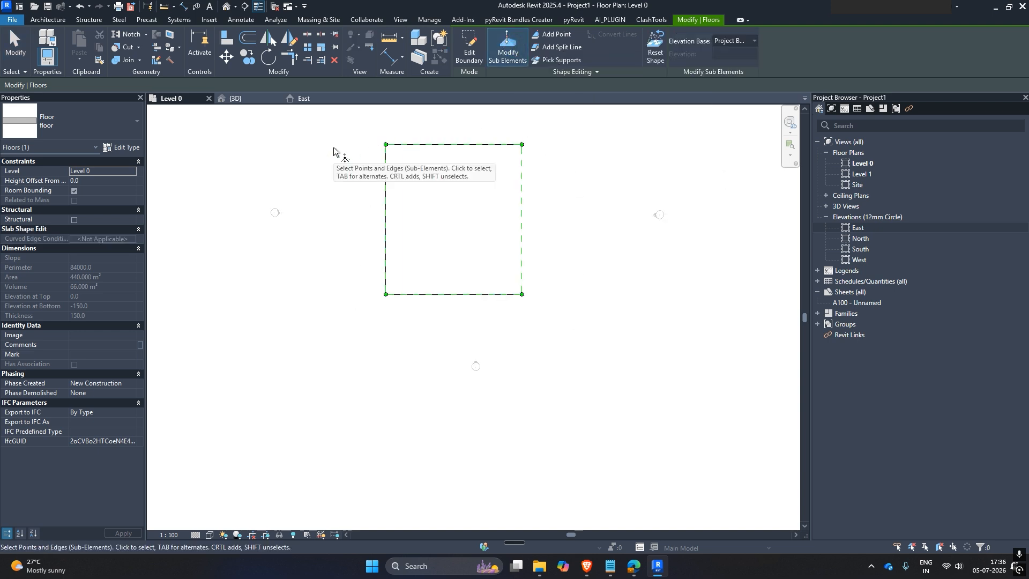
click(385, 146)
scroll(389, 145, up, 2)
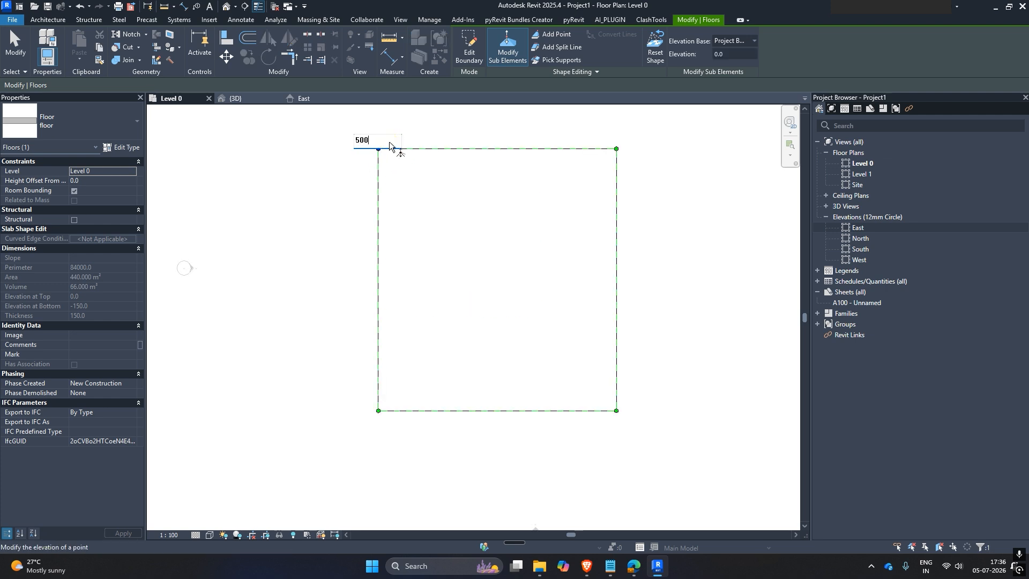
click(444, 141)
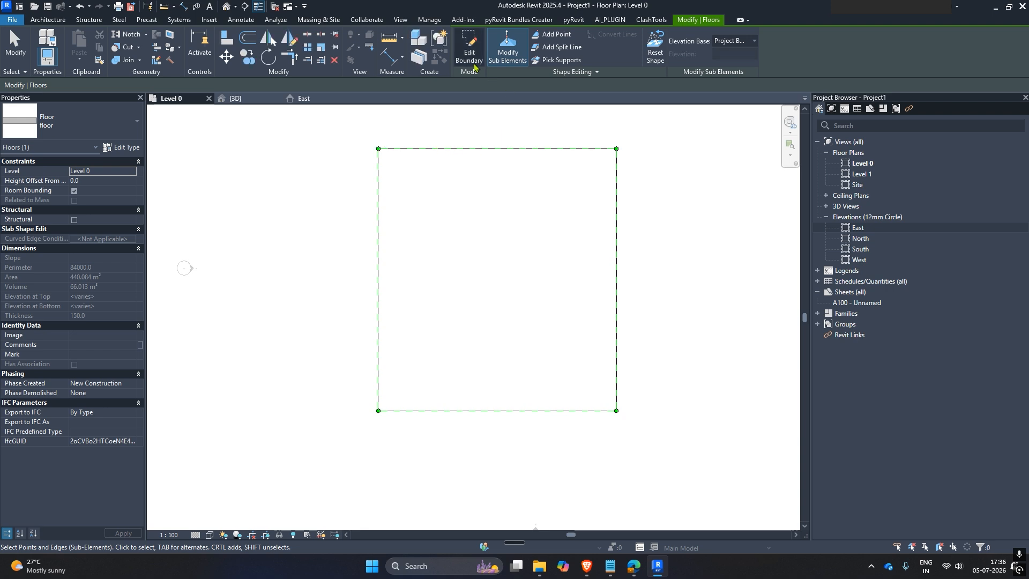
right_click(541, 127)
click(557, 131)
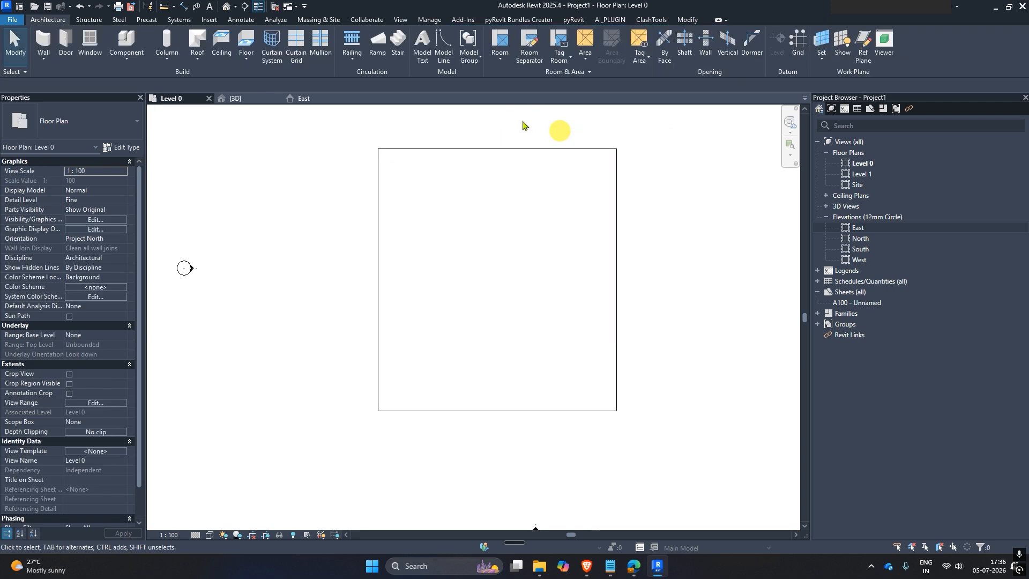
Examine the floor's raised corner against the levels in the 3D view
click(236, 98)
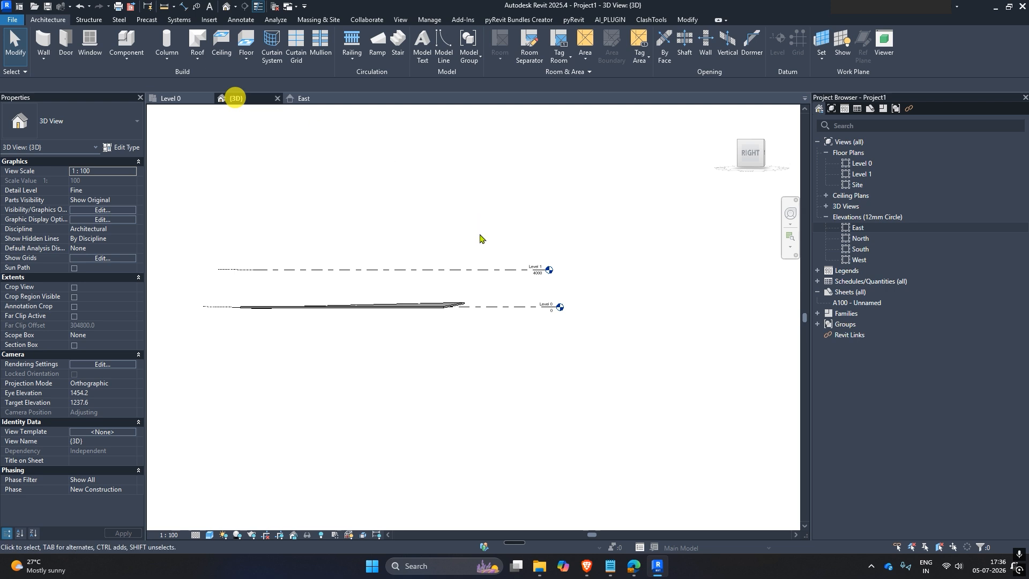
shift+middle_drag(489, 294, 397, 211)
click(462, 336)
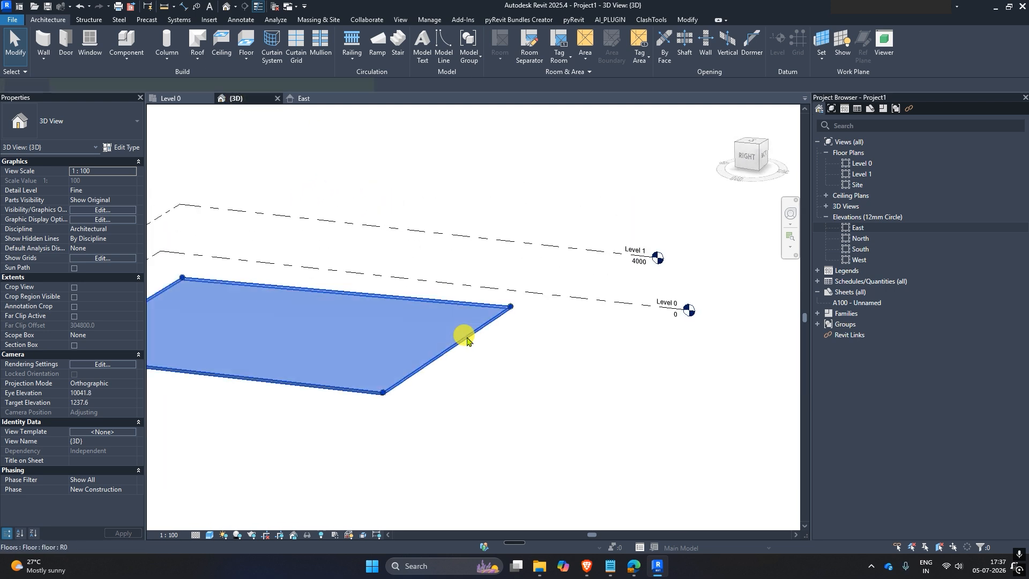
middle_drag(464, 336, 574, 364)
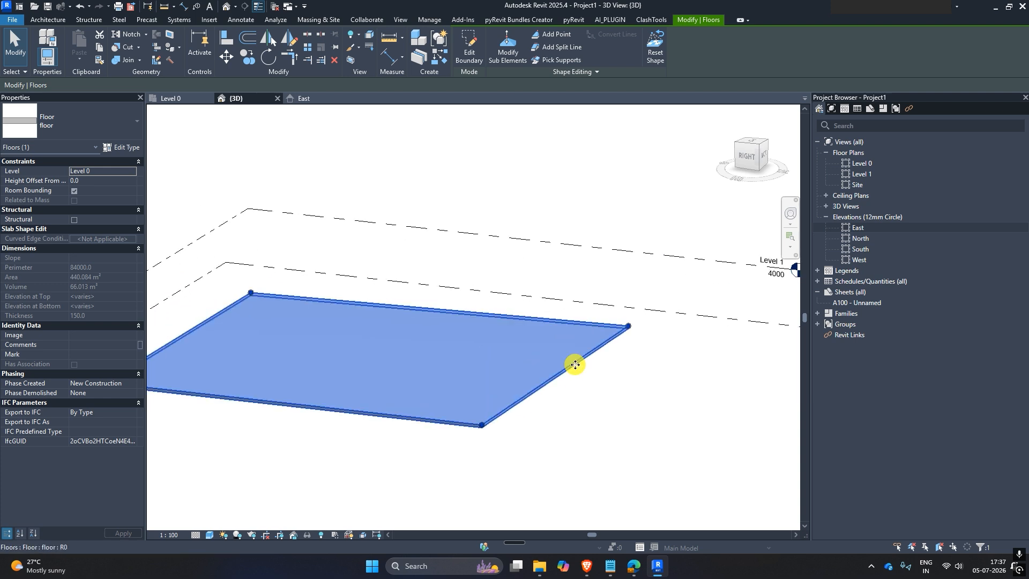
click(627, 333)
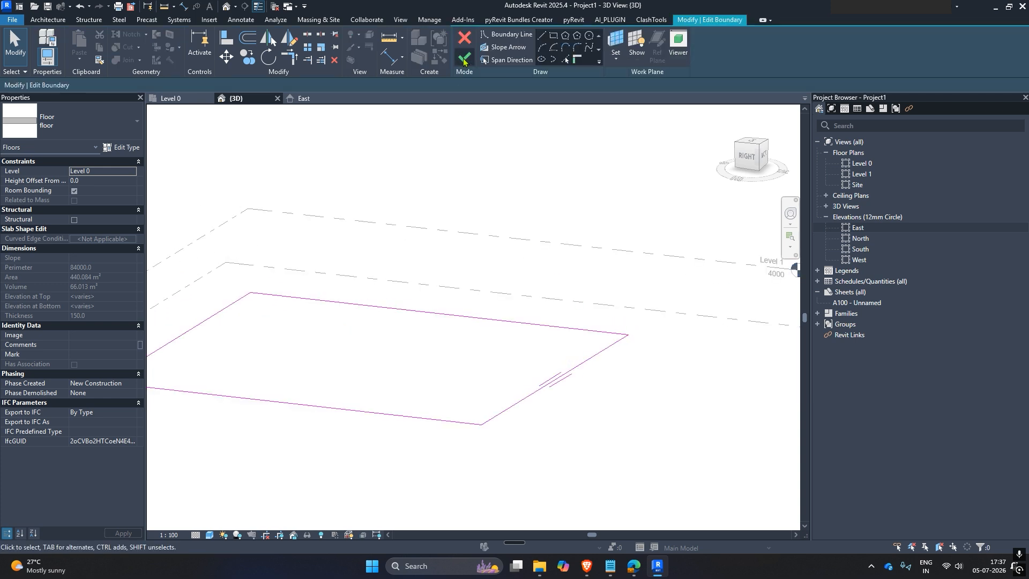
Reopen the floor's sub-elements for editing and set the raised corner point's elevation to 2000 in the 3D view
click(189, 98)
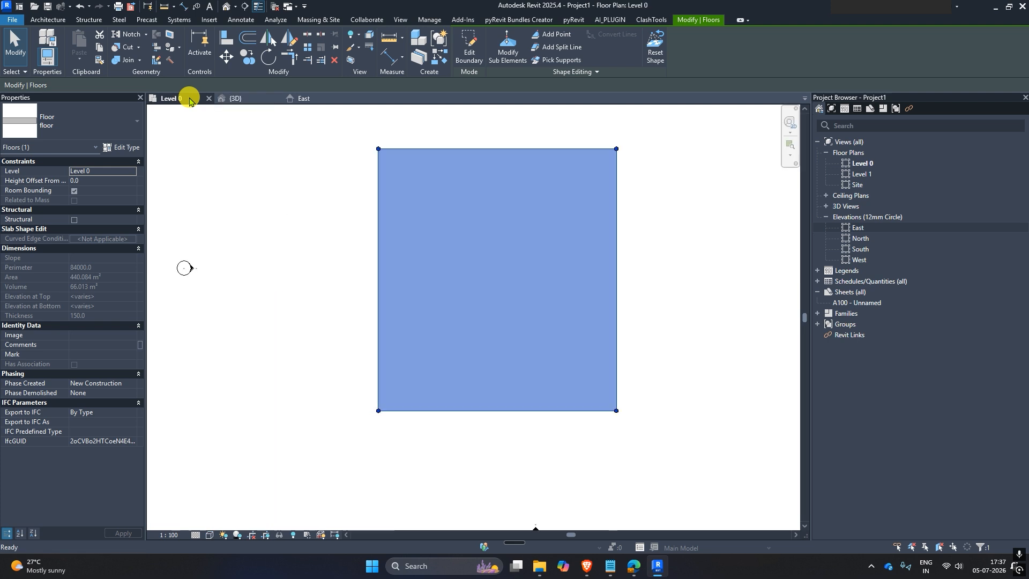
click(443, 152)
double_click(442, 149)
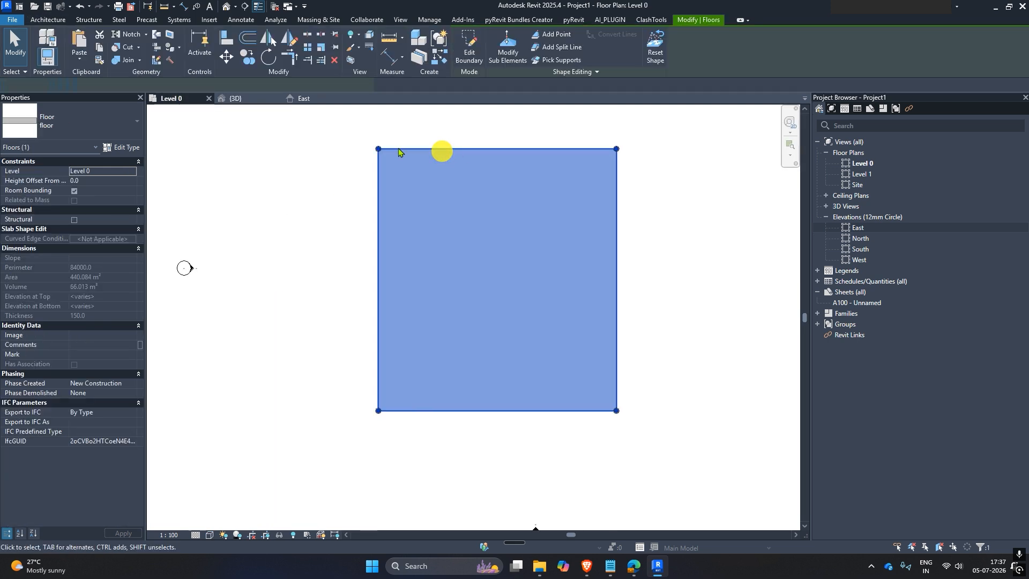
click(464, 55)
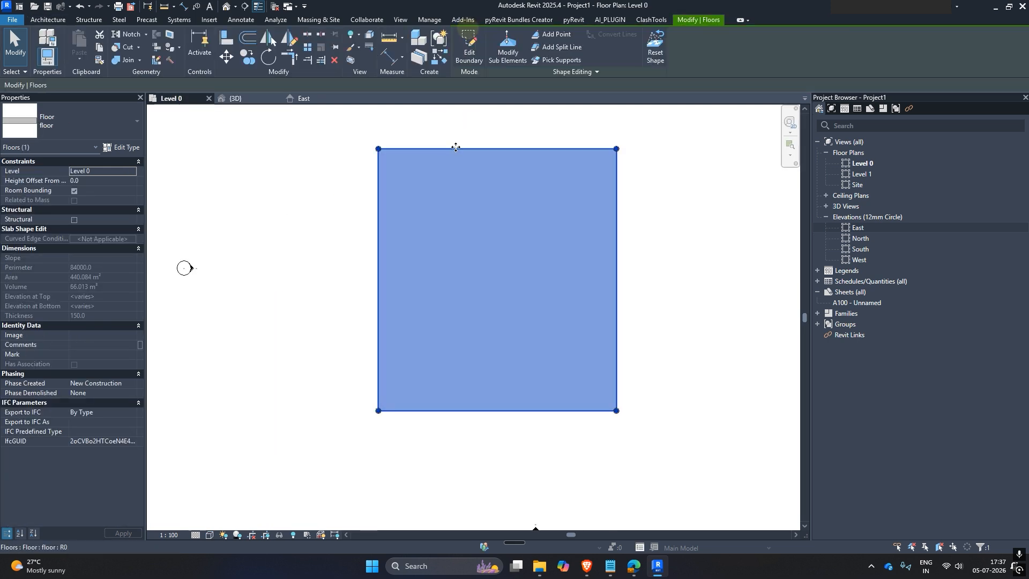
click(507, 51)
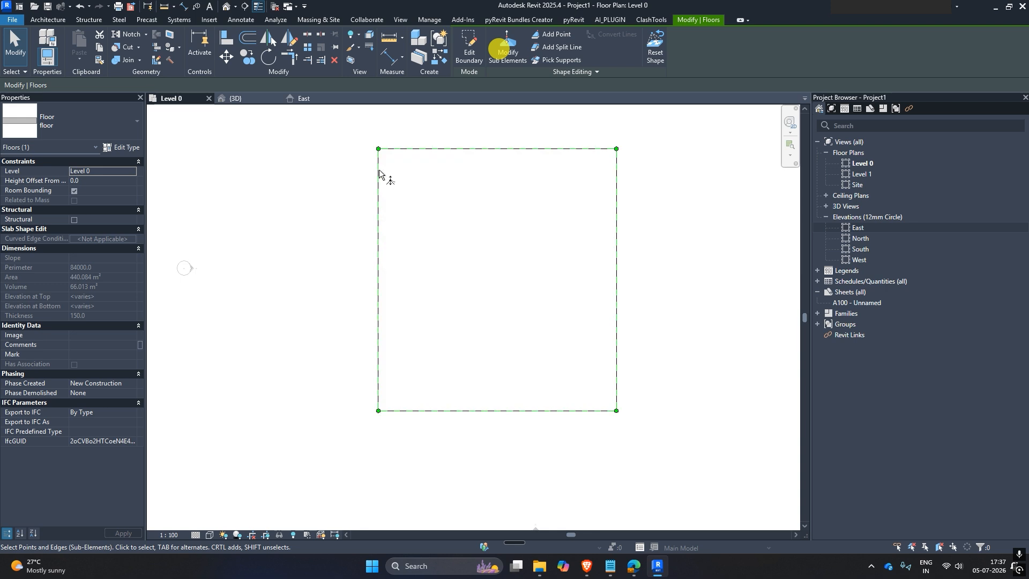
click(257, 98)
scroll(626, 328, up, 3)
click(628, 326)
click(643, 325)
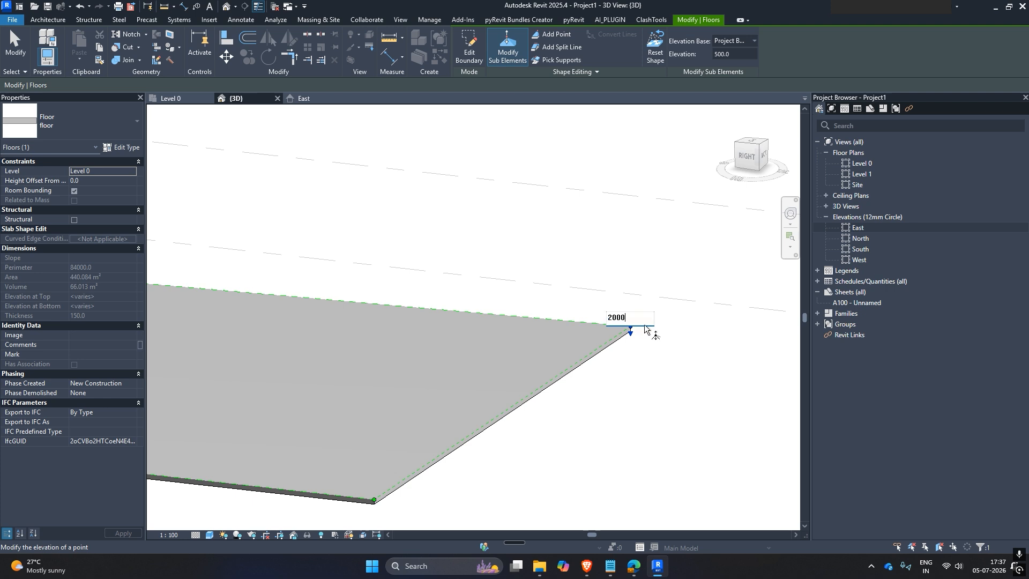
key(Return)
Raise the same corner point further freehand with its elevation handle in the 3D view
scroll(644, 323, down, 3)
shift+middle_drag(651, 329, 422, 317)
scroll(393, 337, up, 2)
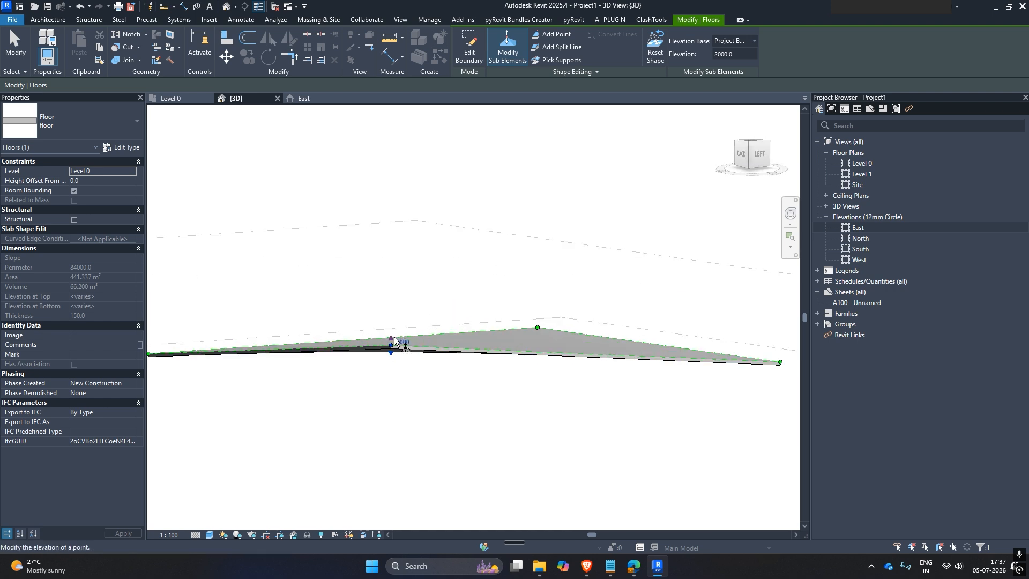
drag(393, 339, 395, 259)
click(464, 251)
shift+middle_drag(465, 253, 686, 310)
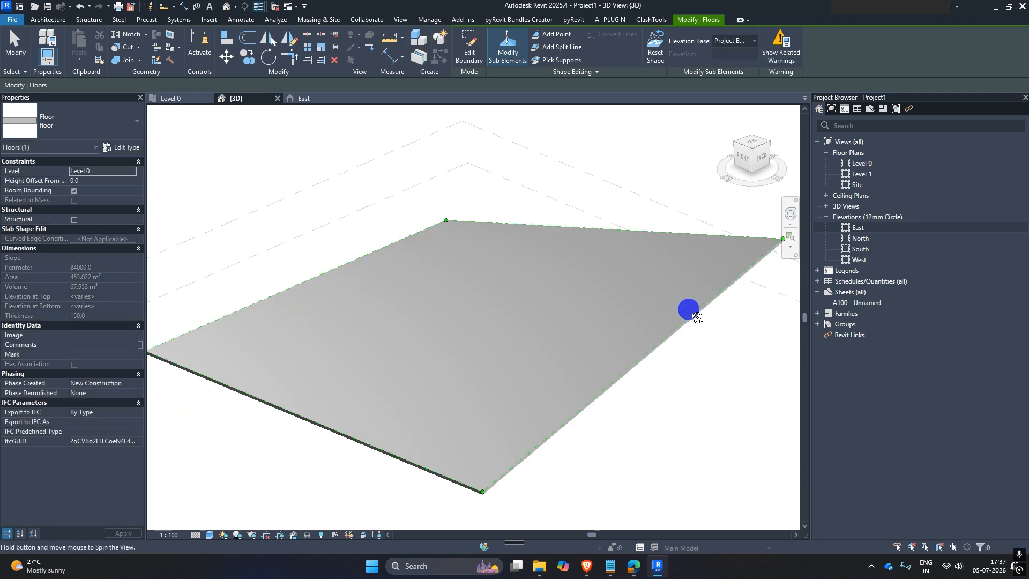
Set the elevation of the floor's lower-left plan corner point to -500
click(445, 220)
click(457, 219)
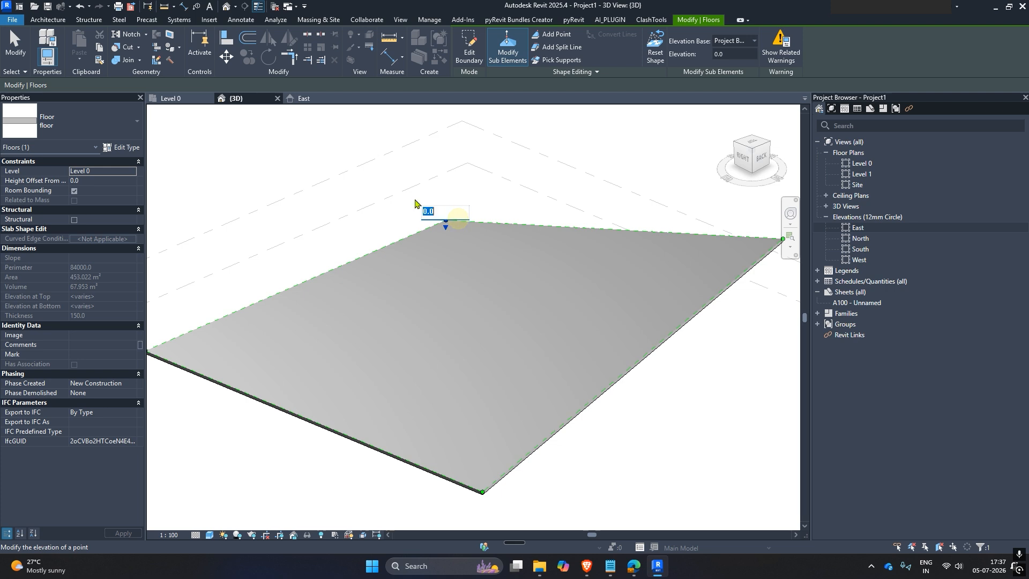
key(BackSpace)
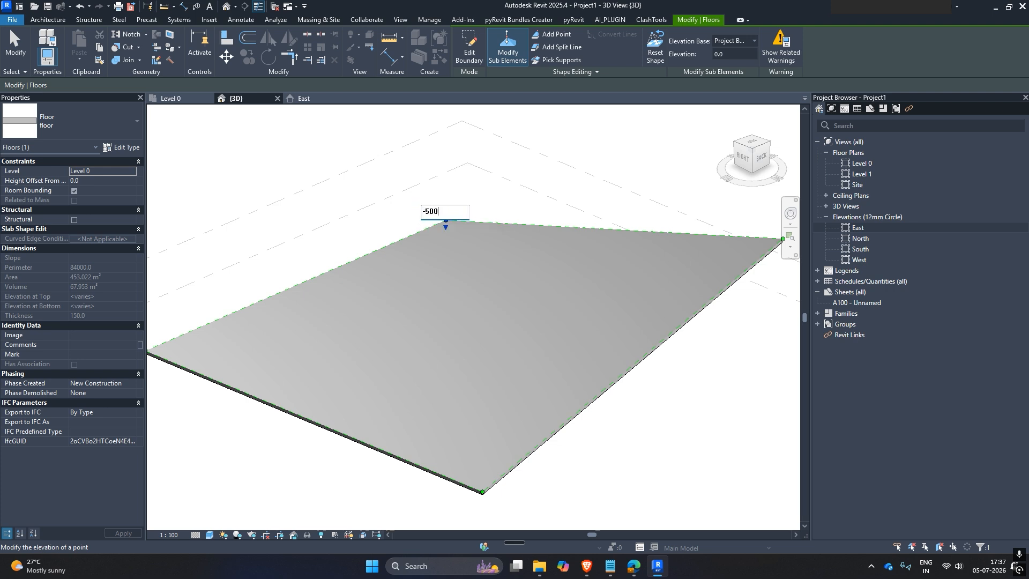
key(Return)
click(473, 179)
shift+middle_drag(473, 179, 544, 182)
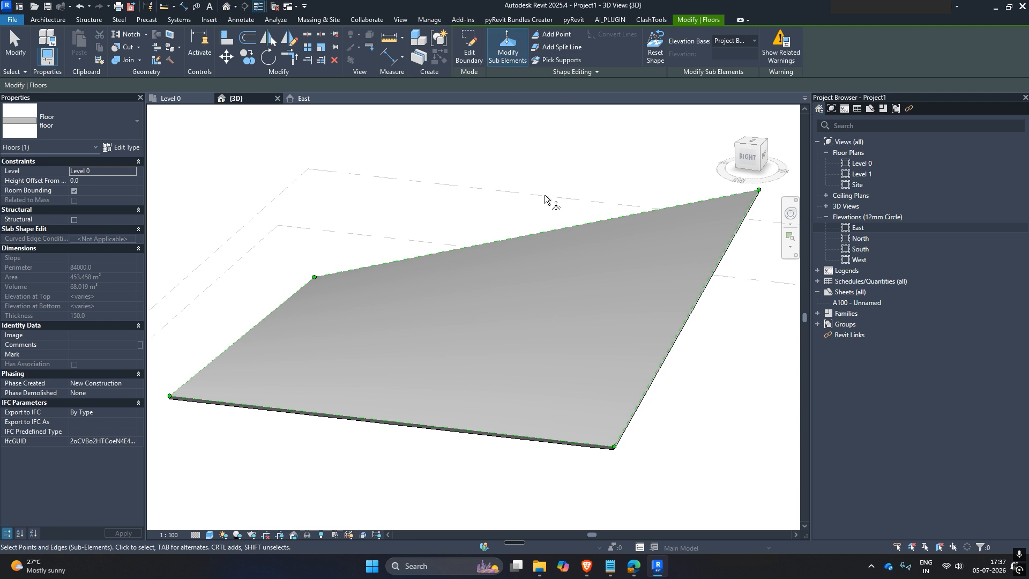
Reset the elevations of the raised corner point and the lowered corner point to 0
shift+middle_drag(489, 220, 360, 219)
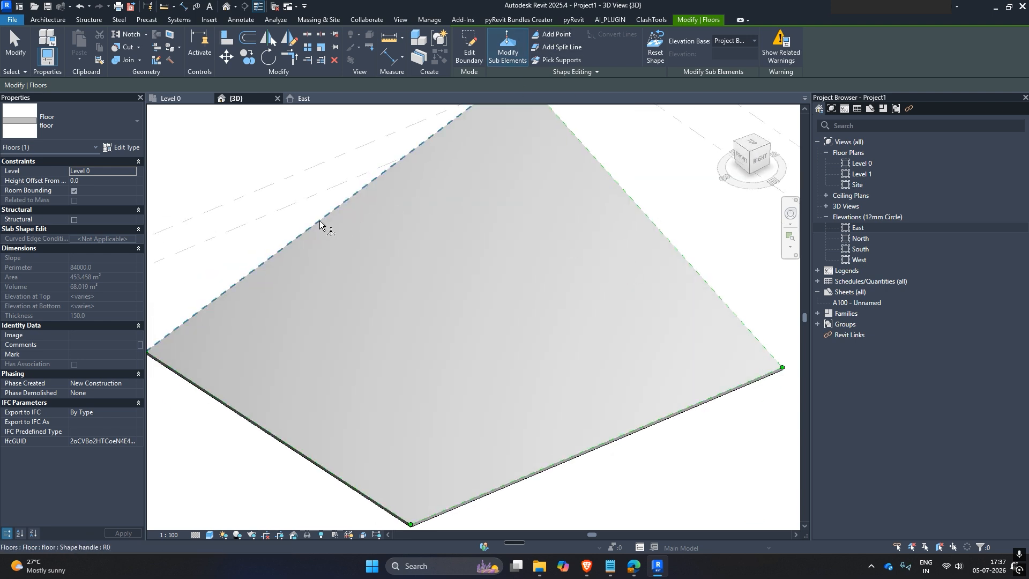
click(452, 130)
click(469, 125)
text(0)
key(Return)
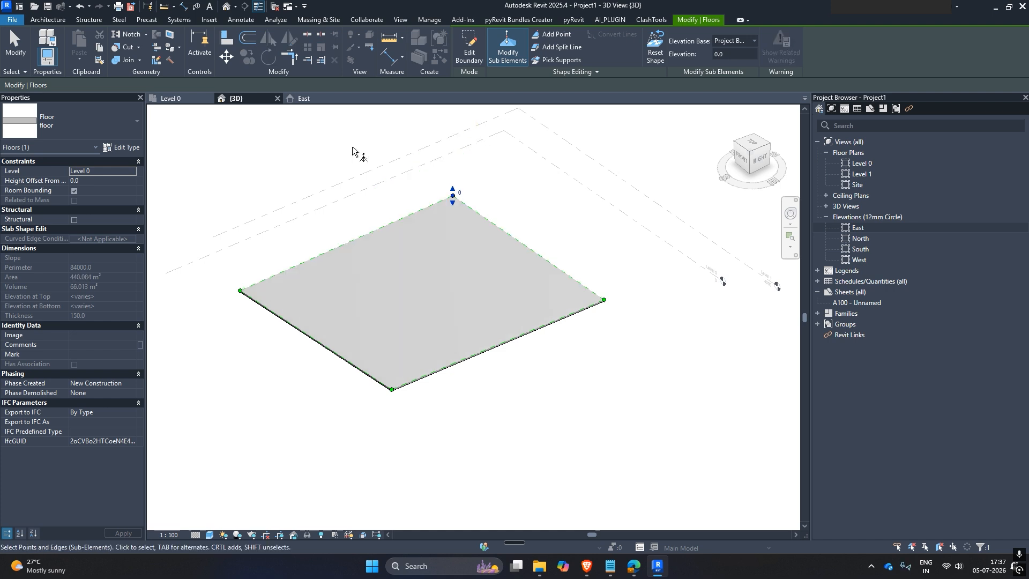
click(243, 290)
click(255, 288)
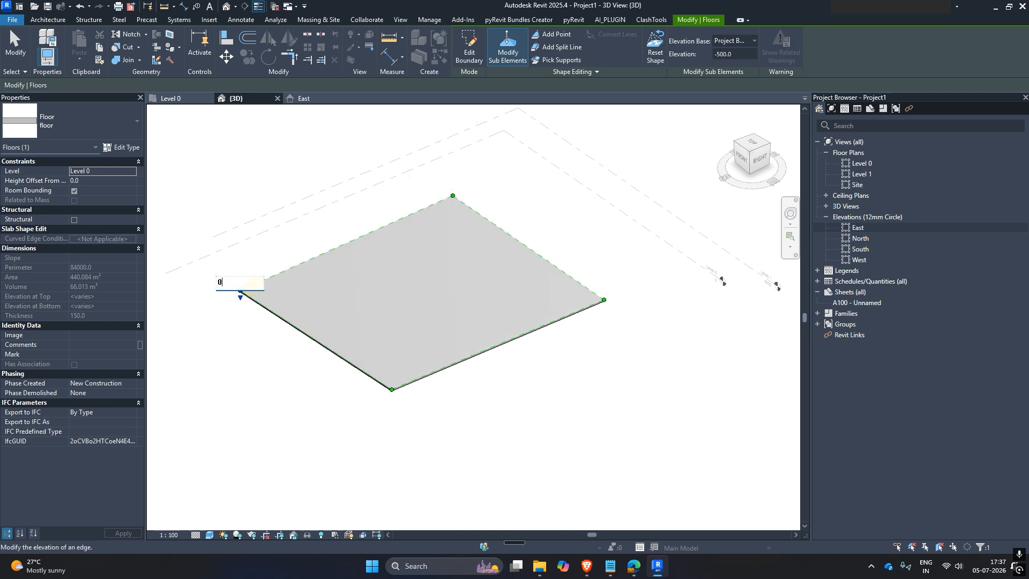
key(Return)
shift+middle_drag(470, 257, 474, 256)
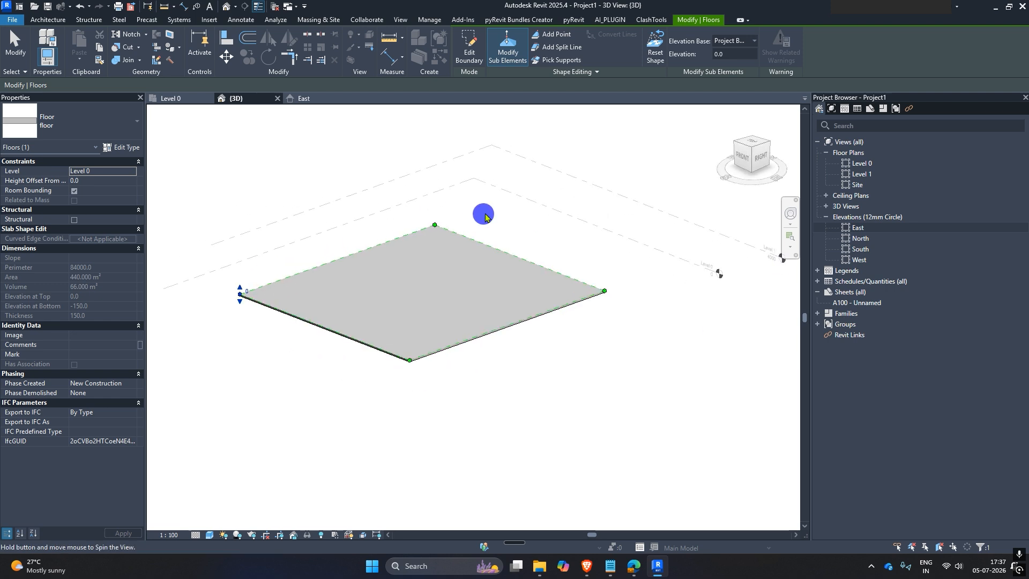
Add a shape-editing point at the midpoint of the floor's left plan edge and dismiss the save reminder
click(556, 36)
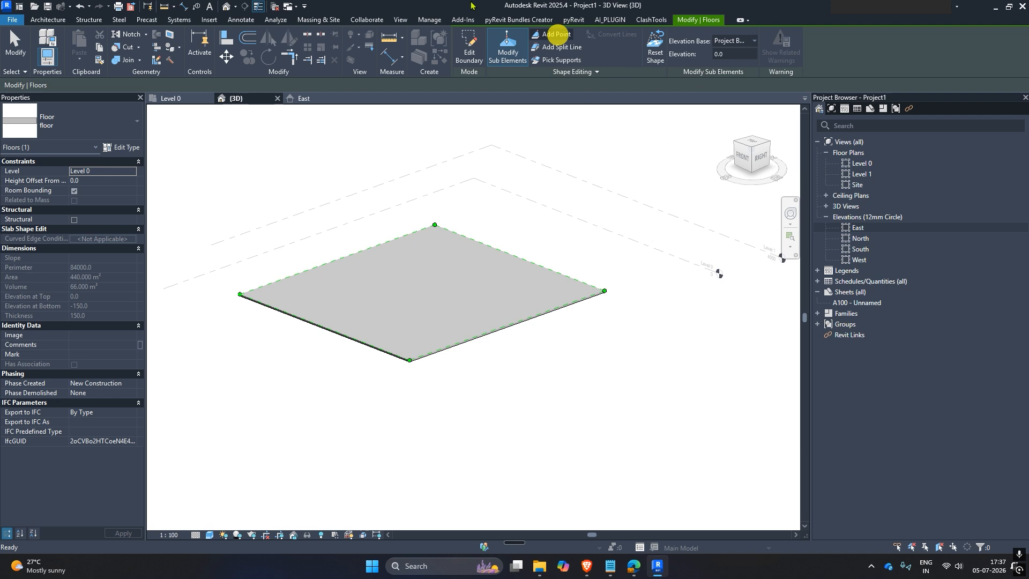
click(339, 259)
scroll(336, 242, up, 7)
key(Escape)
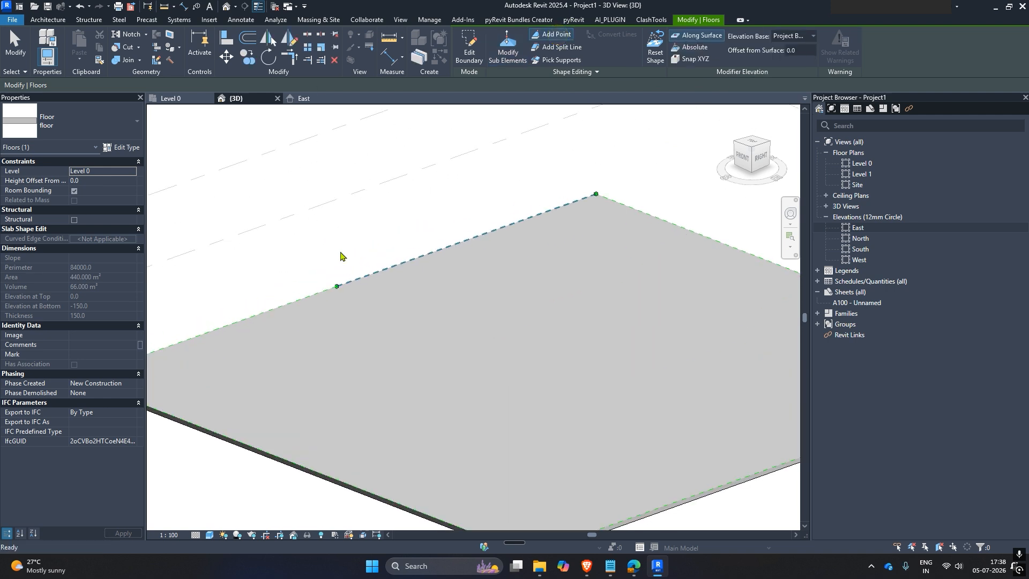
click(599, 189)
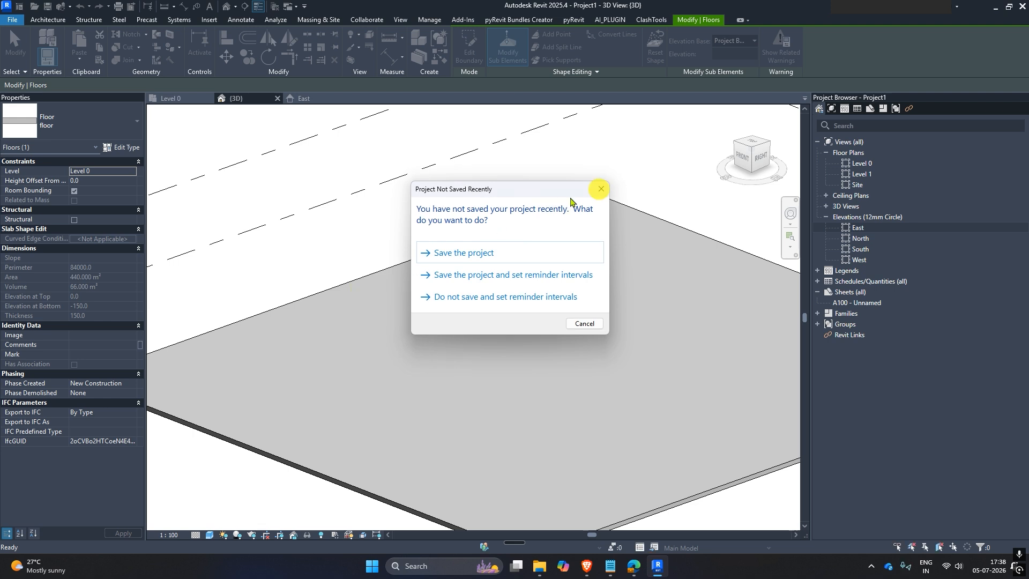
click(337, 286)
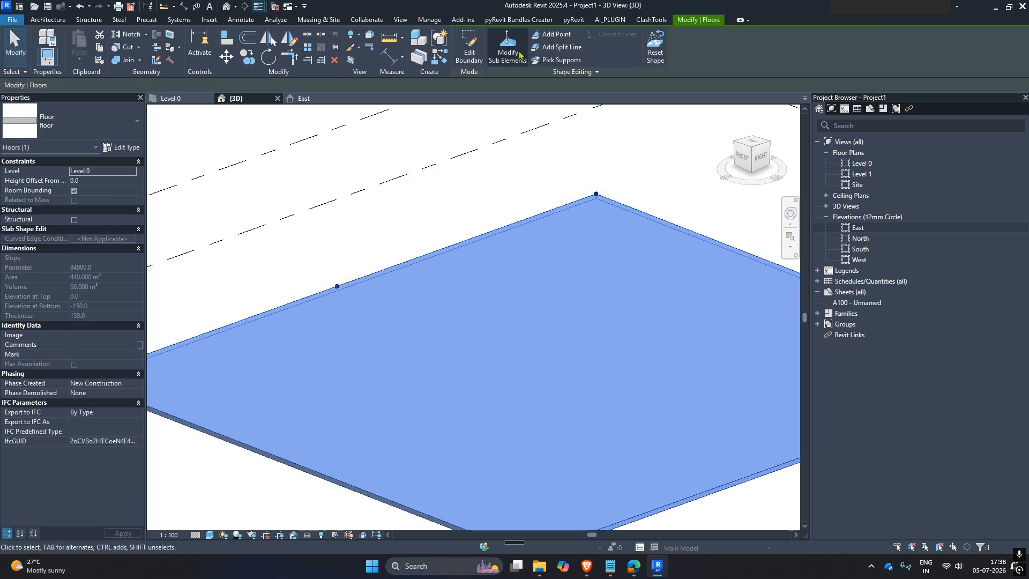
Set the elevation of the floor's added edge-midpoint shape point to 1000 using Modify Sub Elements
click(337, 286)
click(336, 287)
click(348, 279)
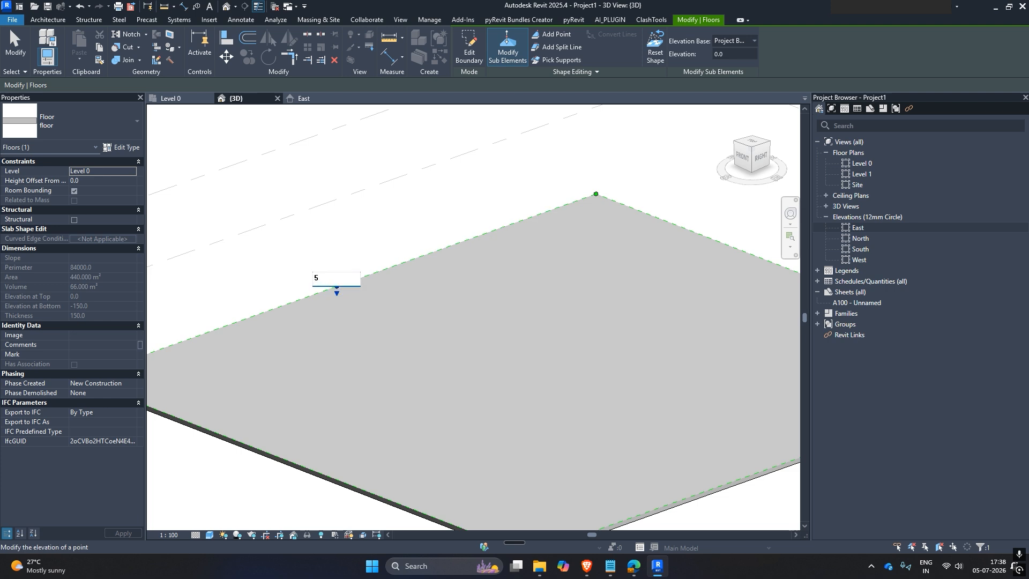
text(1000)
key(Return)
shift+middle_drag(361, 267, 359, 198)
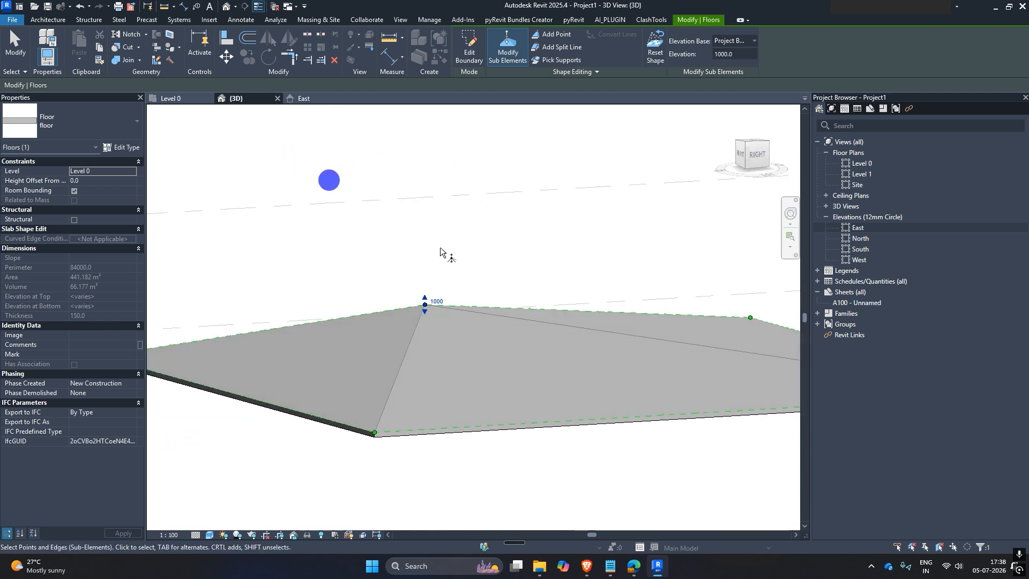
Raise the edge-midpoint shape point to an elevation of 5000 and deselect it
click(435, 301)
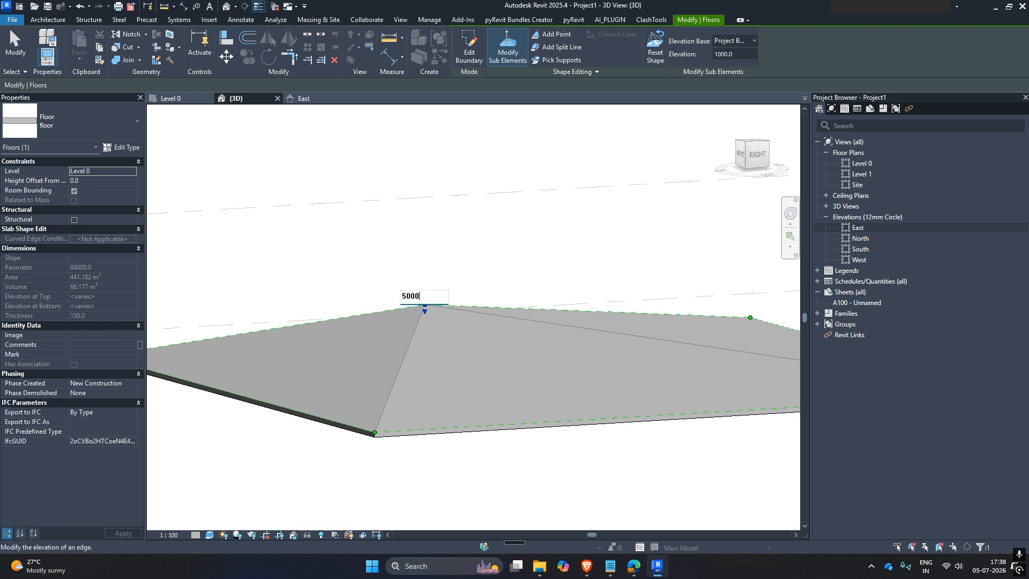
text(5000)
key(Return)
click(514, 161)
scroll(551, 221, down, 5)
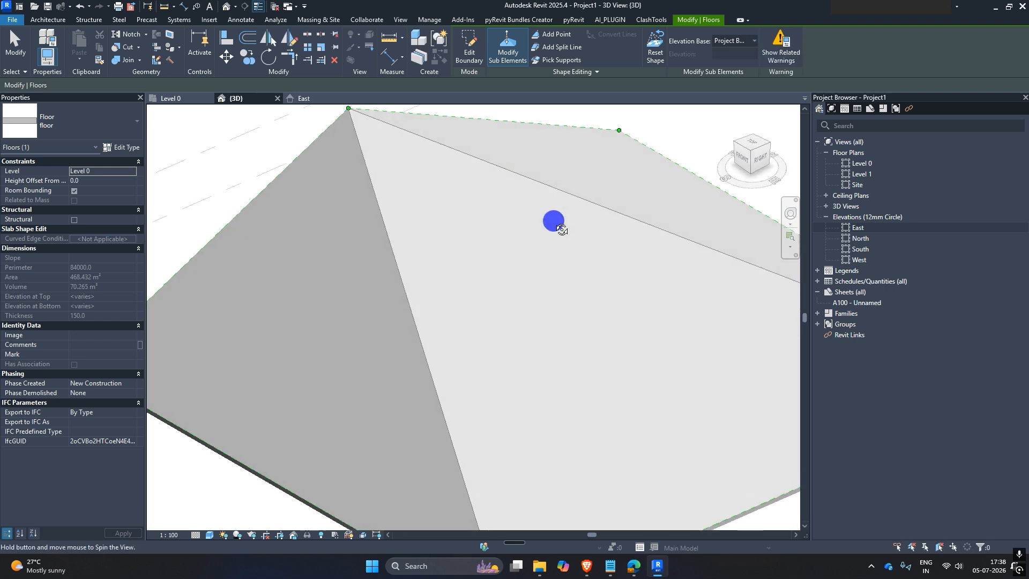
Add a split line about 11000 long joining the approximate middles of the two fold lines that descend from the raised point
shift+middle_drag(481, 245, 654, 168)
scroll(482, 222, up, 4)
scroll(486, 222, down, 3)
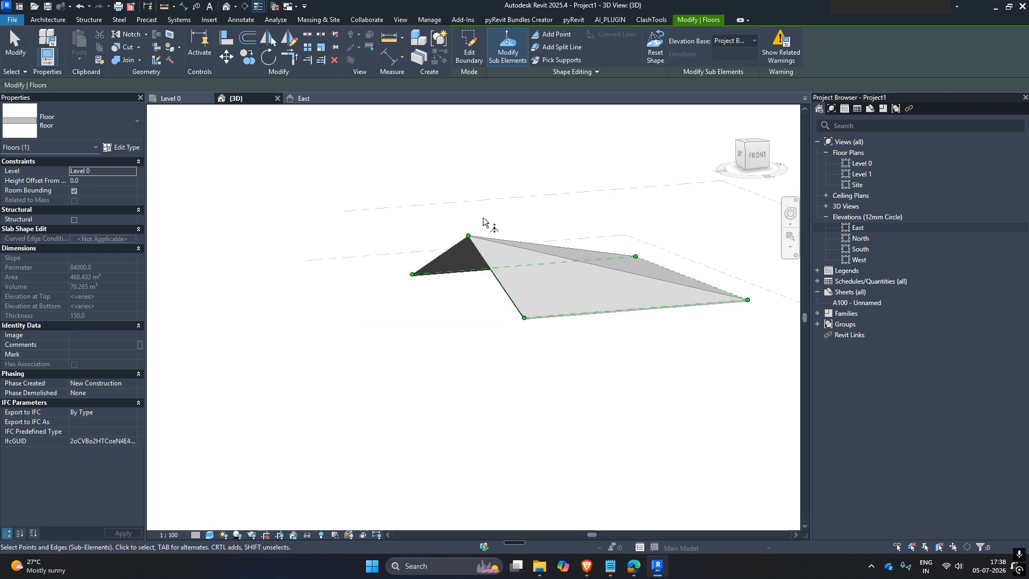
shift+middle_drag(693, 336, 603, 358)
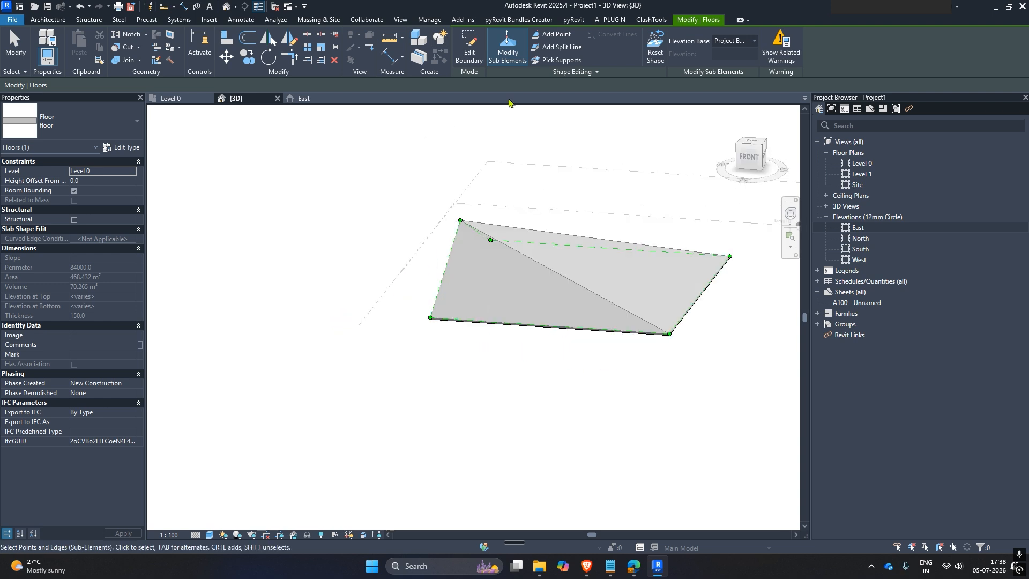
shift+middle_drag(482, 179, 385, 308)
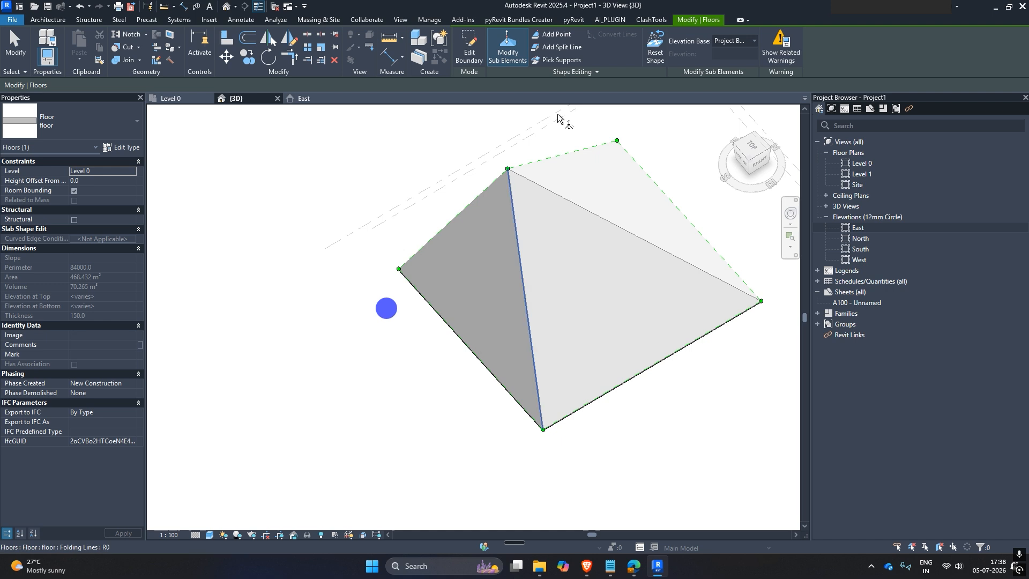
click(556, 49)
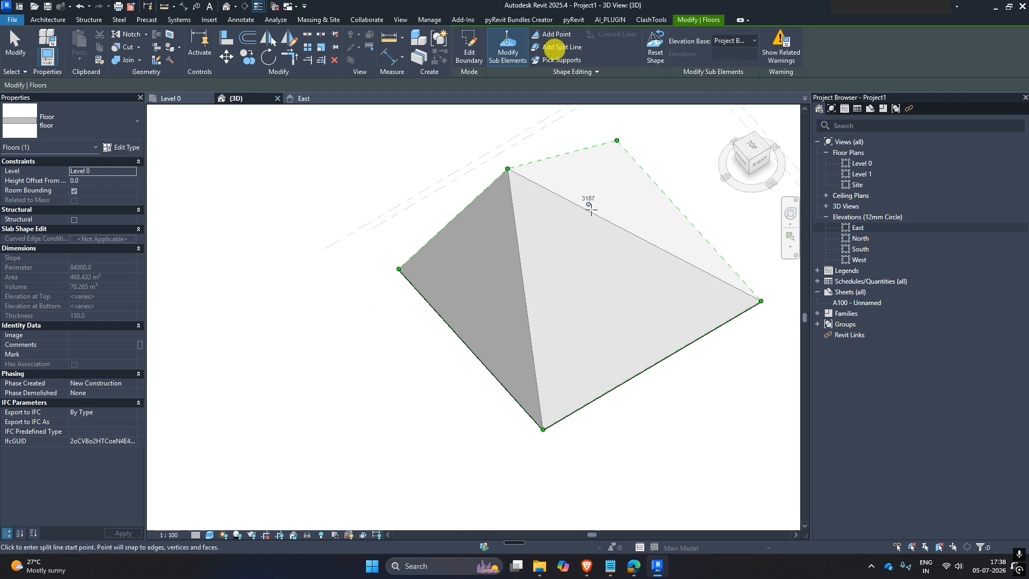
click(638, 236)
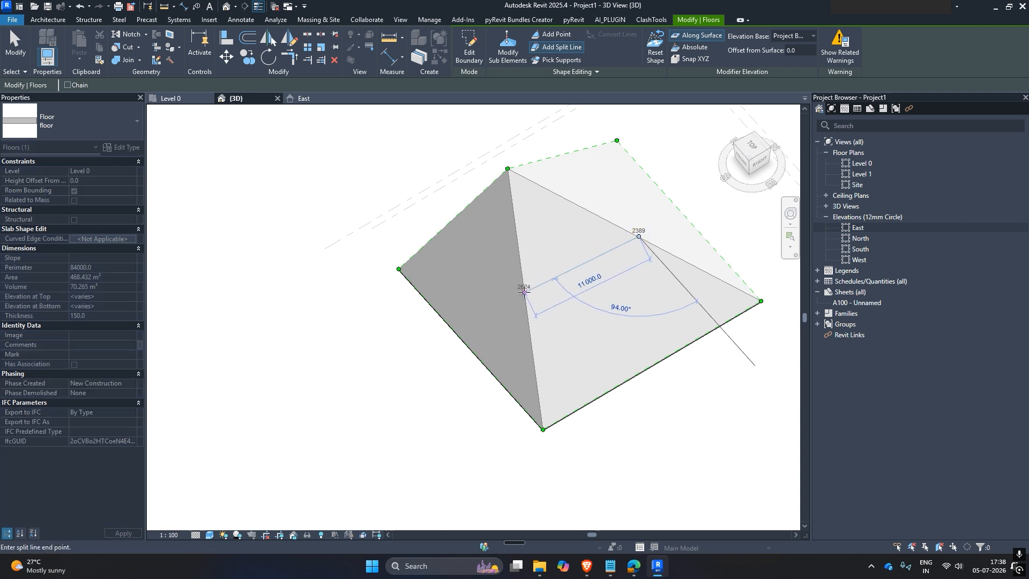
click(524, 290)
key(Escape)
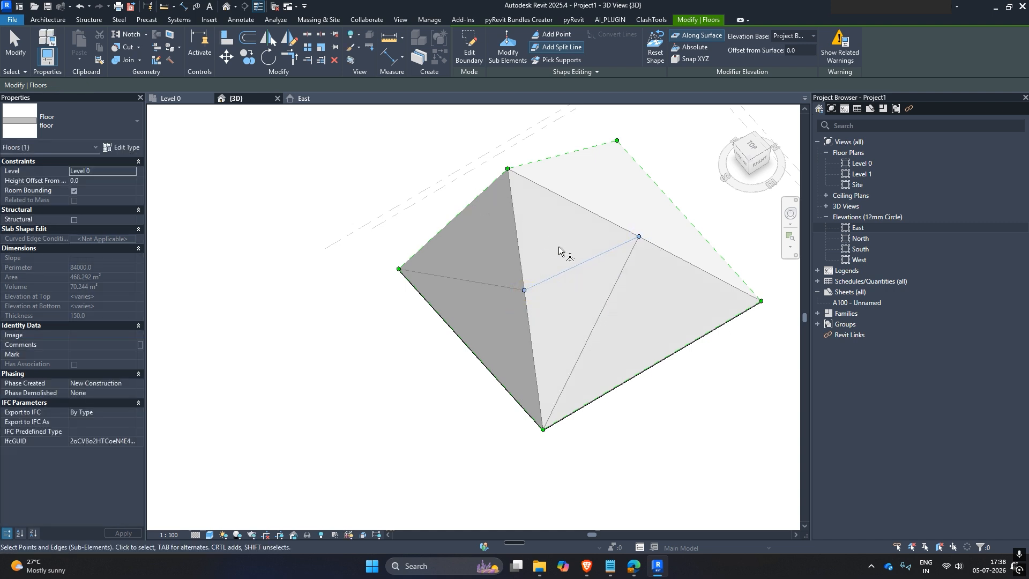
Set the elevation of the new split line to 5000 and finish editing the sub-elements
click(559, 276)
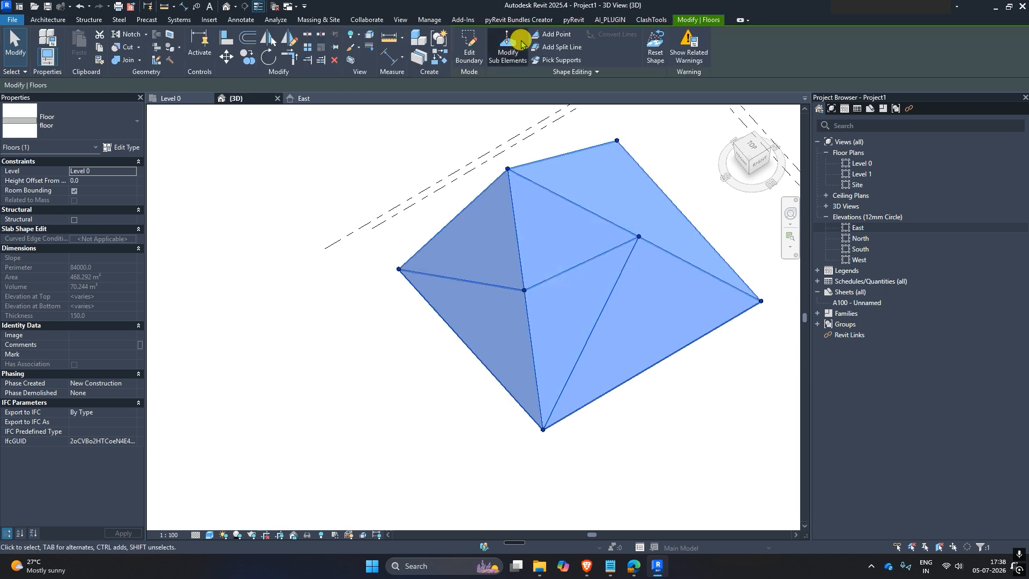
click(521, 43)
click(568, 272)
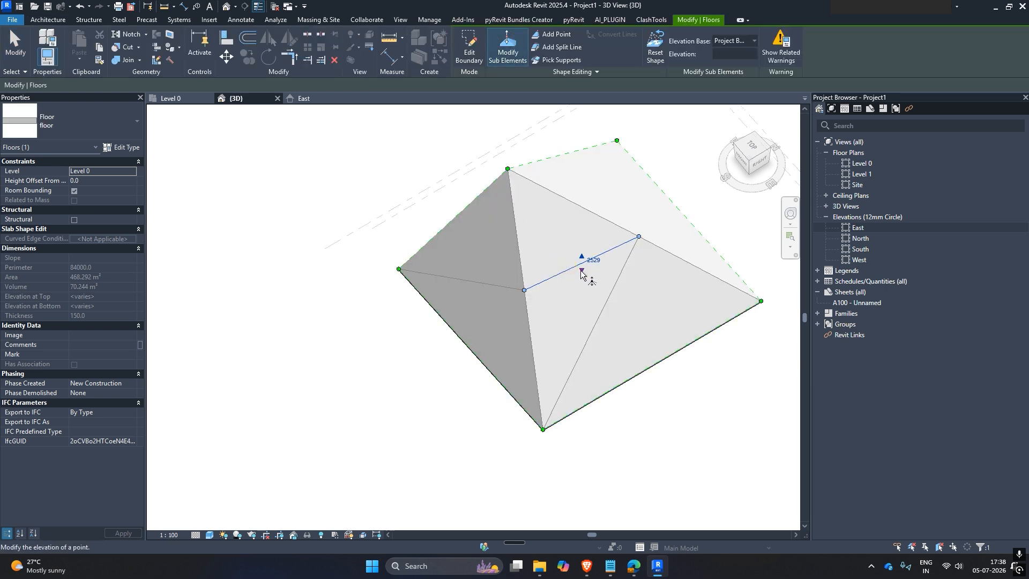
click(593, 261)
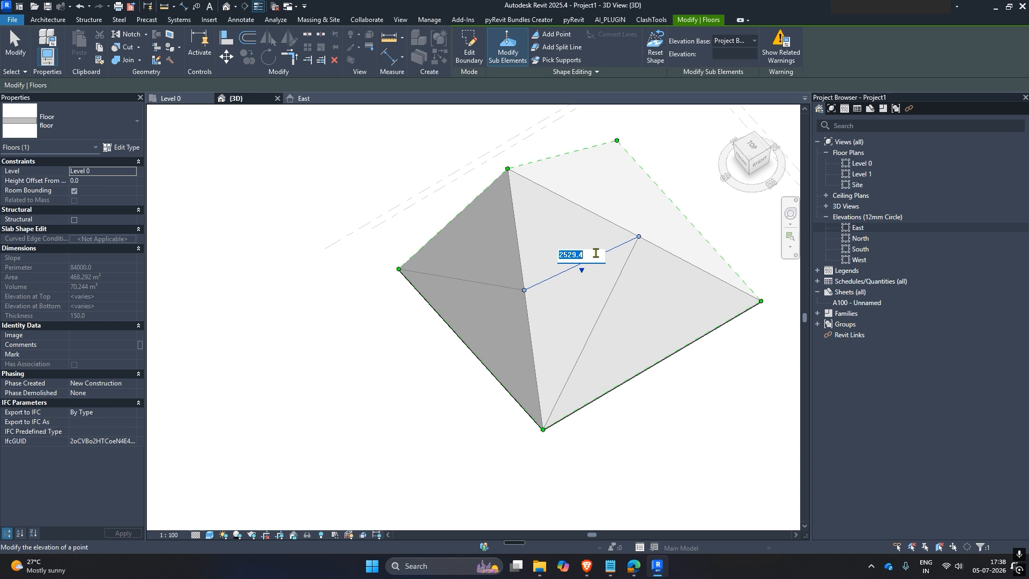
key(Return)
shift+middle_drag(596, 256, 652, 122)
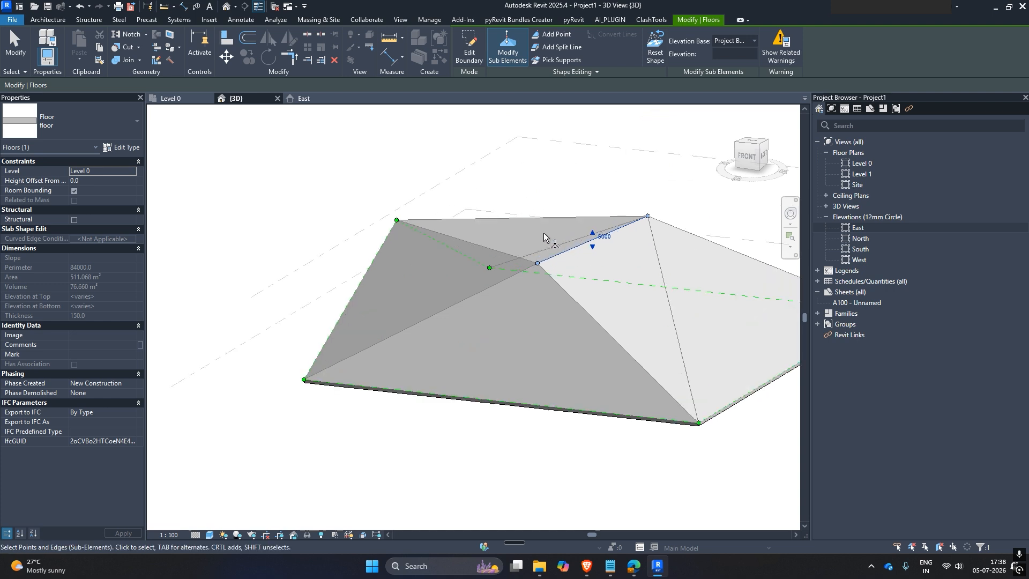
click(540, 233)
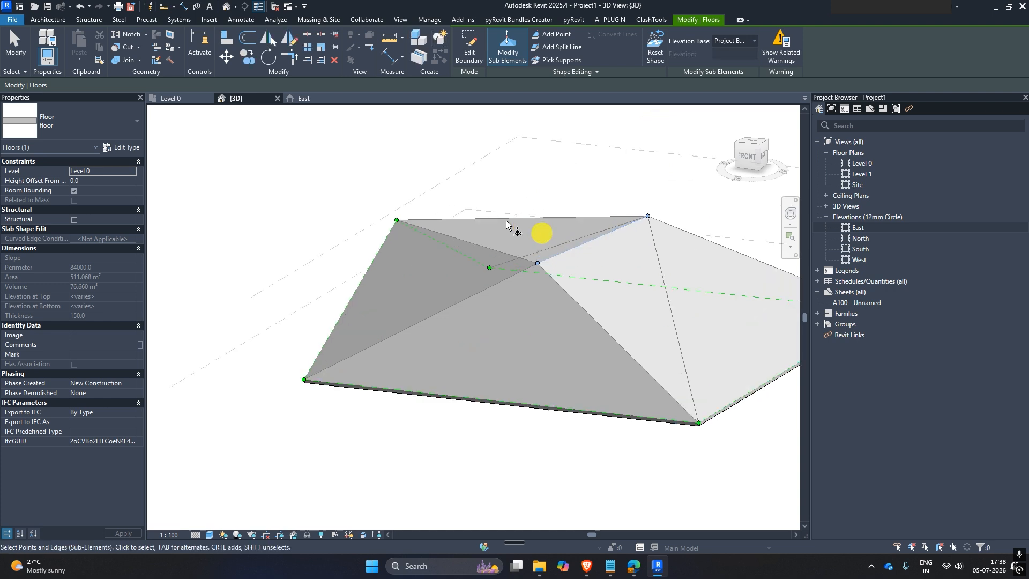
click(490, 163)
shift+middle_drag(530, 184, 421, 168)
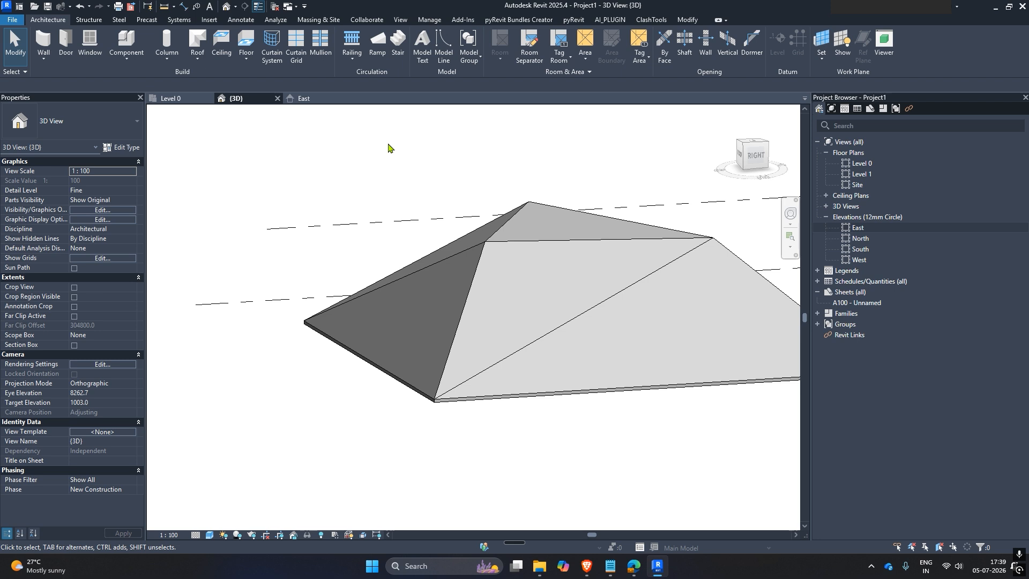
Restore the reshaped floor to its original flat shape with Reset Shape
click(516, 238)
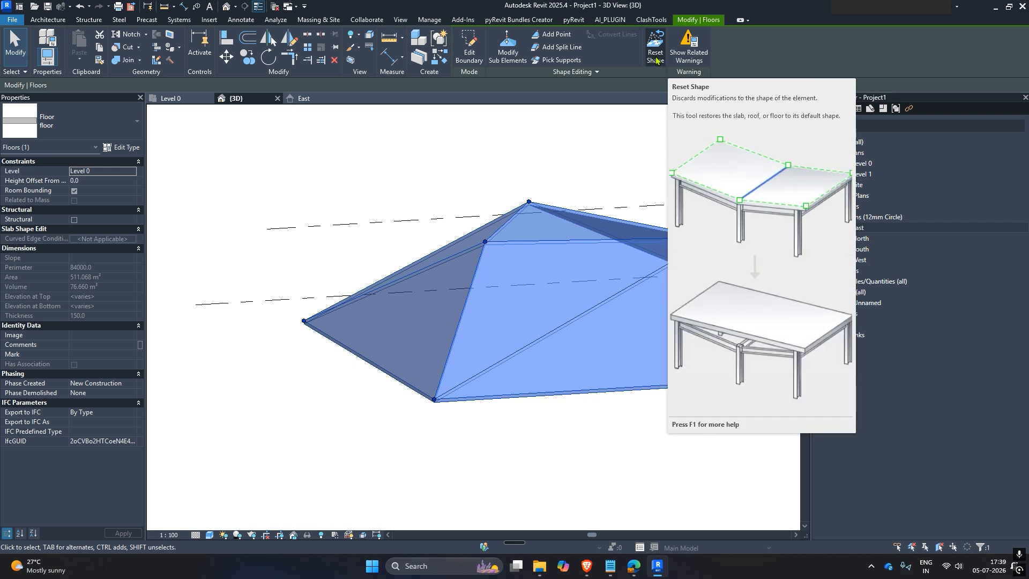
click(655, 54)
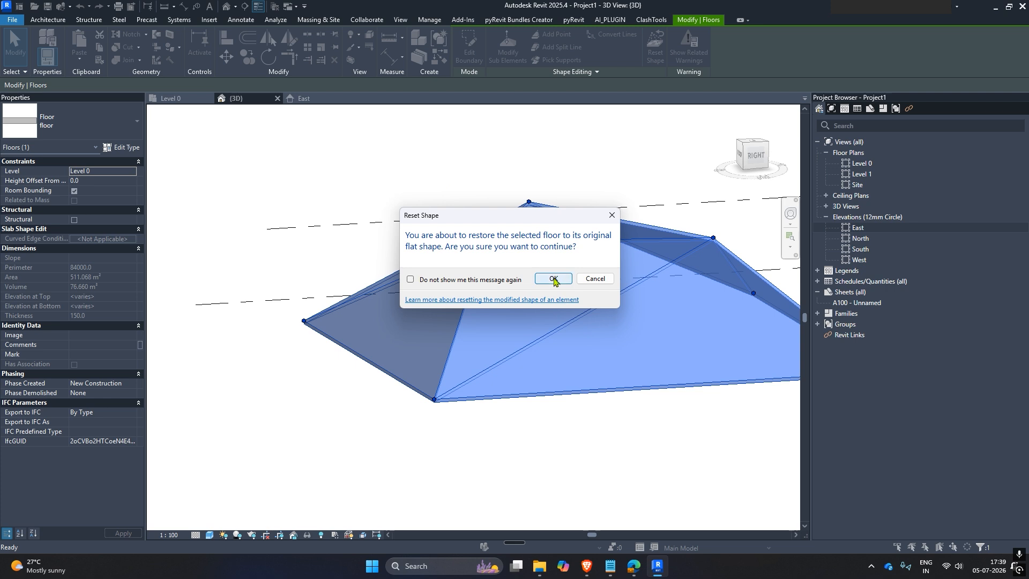
click(553, 278)
click(451, 152)
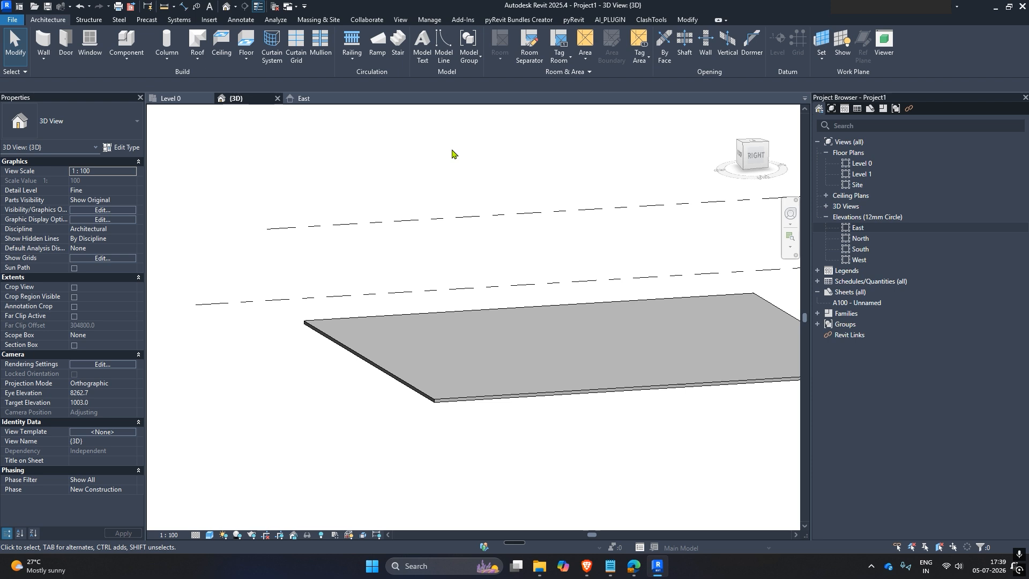
Cut a rectangular opening of about 7700 by 3800 in the floor with the By Face opening tool
shift+middle_drag(413, 123, 552, 267)
scroll(428, 208, down, 3)
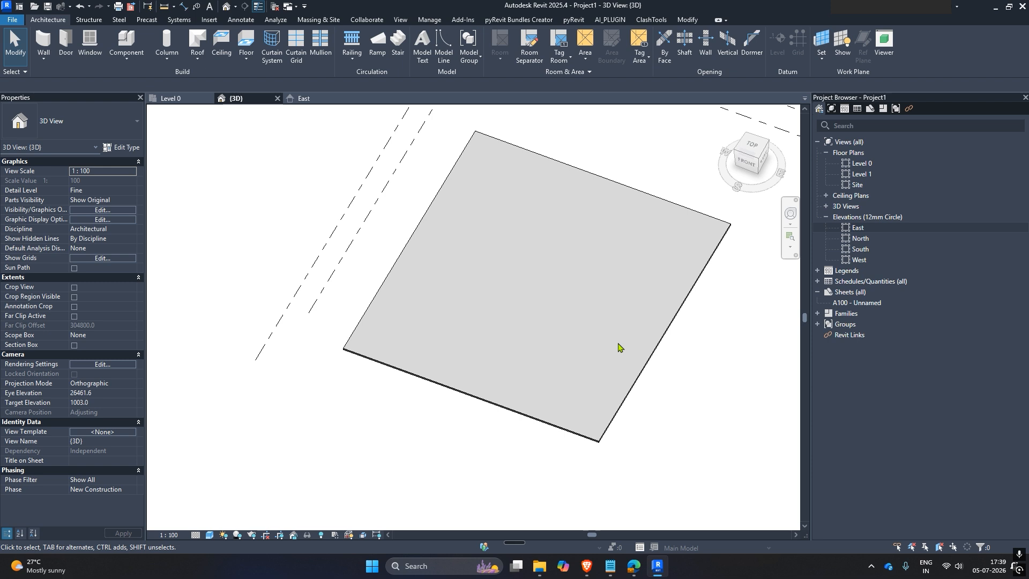
click(666, 50)
click(436, 195)
click(495, 35)
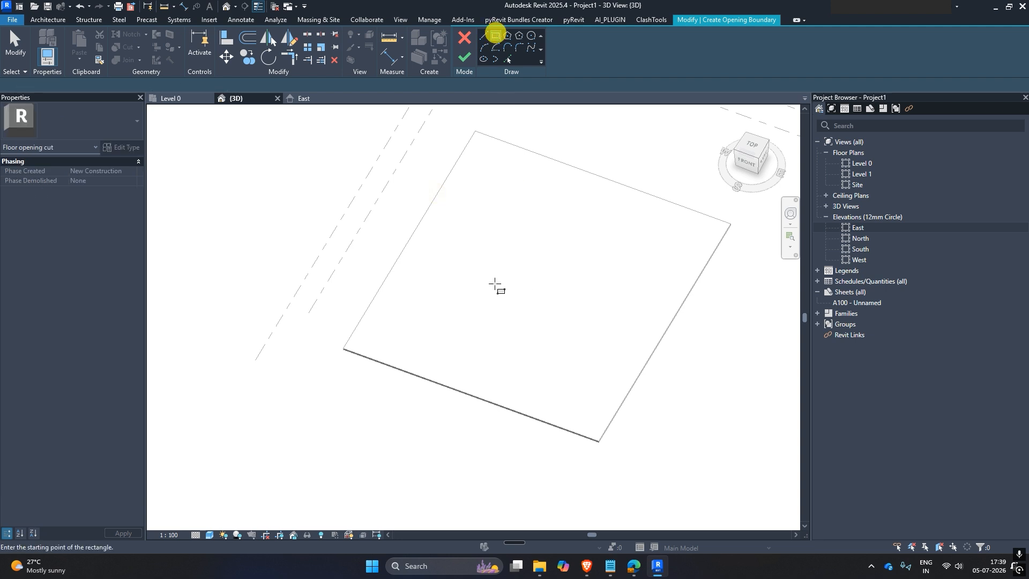
click(488, 277)
click(563, 347)
click(464, 56)
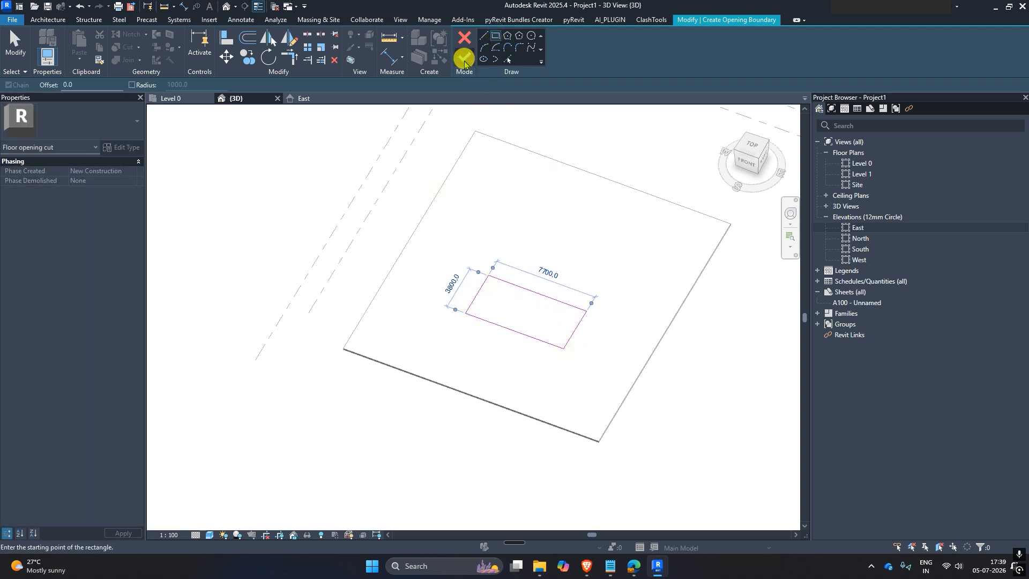
click(621, 151)
Move the rectangular opening freehand closer to the floor's front-left corner and deselect it
click(514, 285)
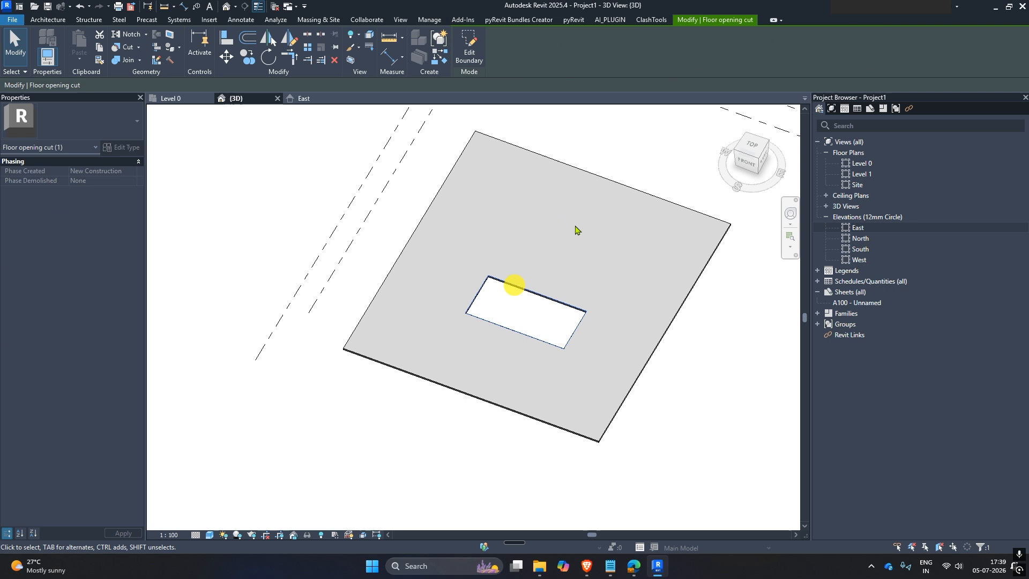
drag(548, 293, 519, 310)
key(Escape)
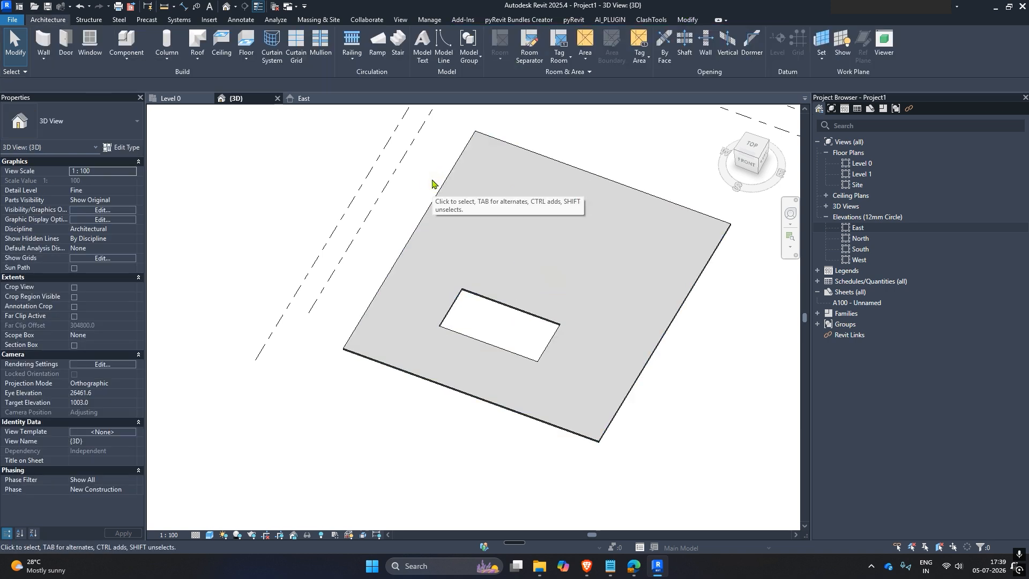
Undo the move of the opening and the opening cut itself
key(ctrl+z)
key(ctrl+z)
key(ctrl+z)
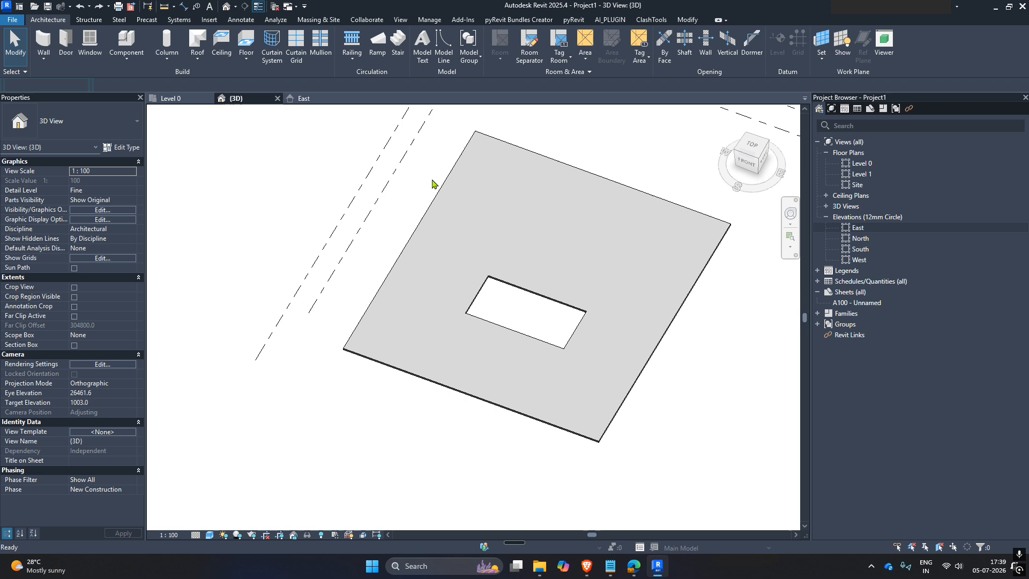
key(ctrl+z)
key(ctrl+z)
key(ctrl+z)
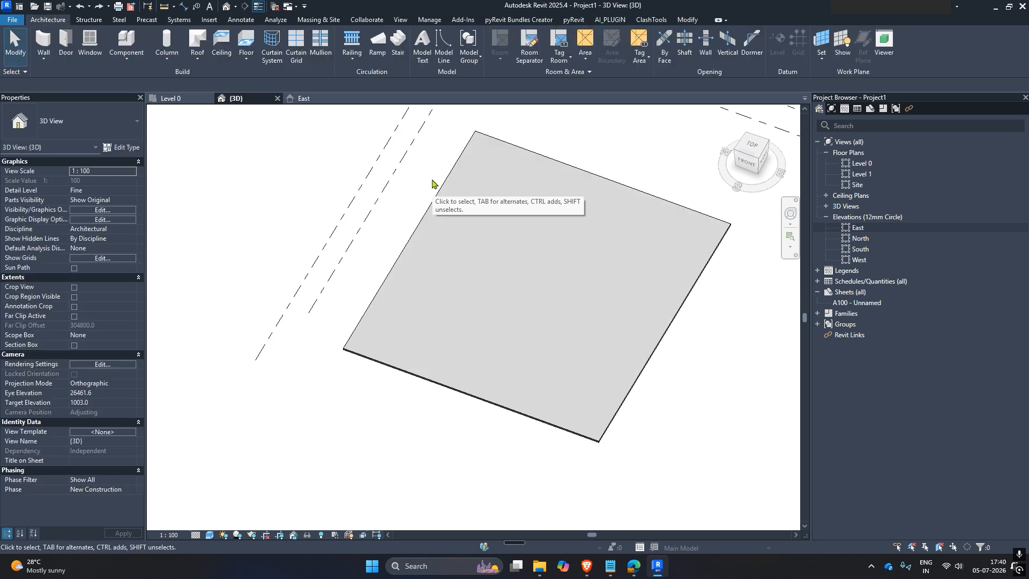
Delete the floor from the model
click(432, 185)
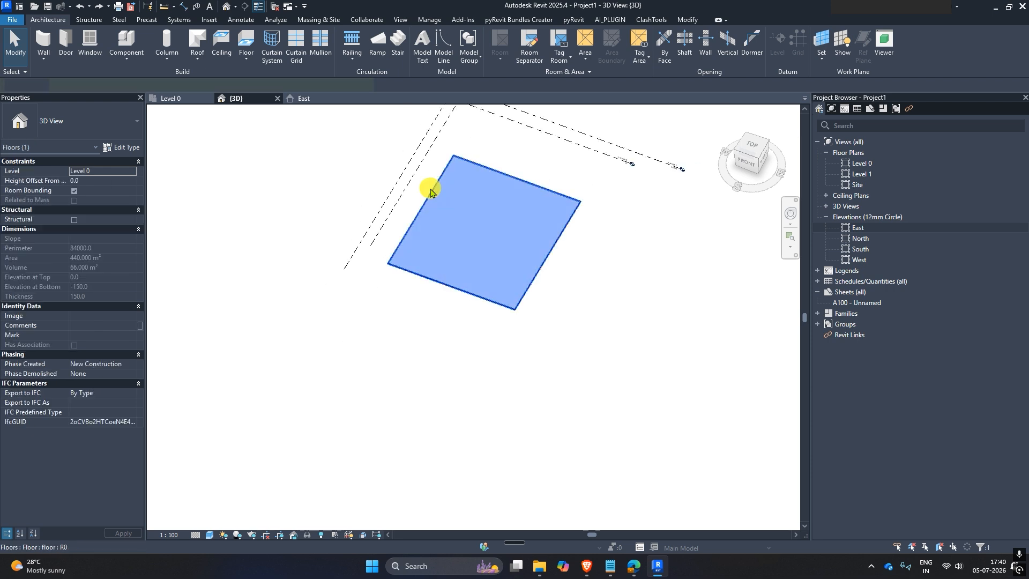
key(Delete)
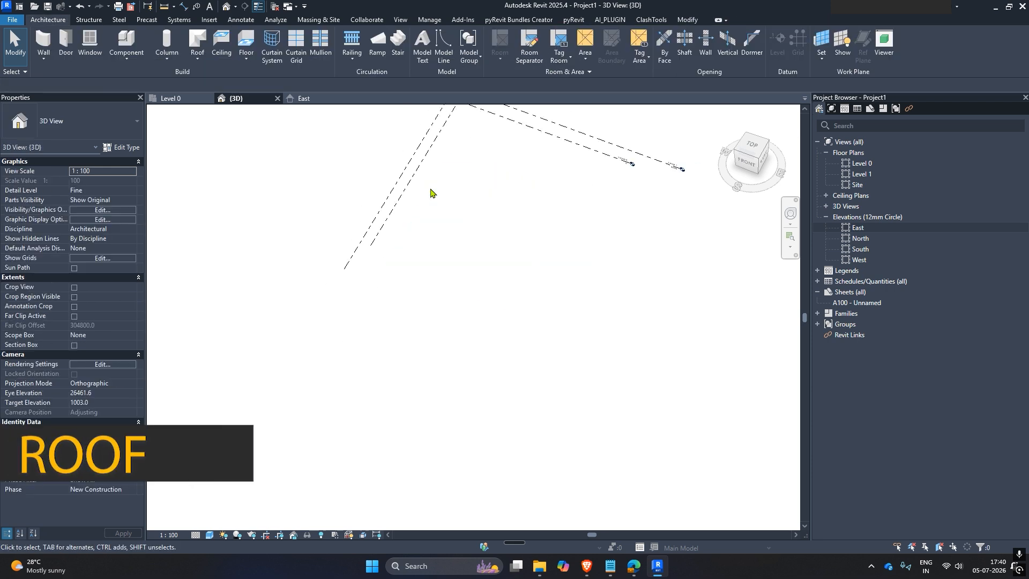
Start a footprint roof based on Level 1 and sketch a slope-defining rectangle of about 22500 by 15700 in the Level 0 plan
click(194, 41)
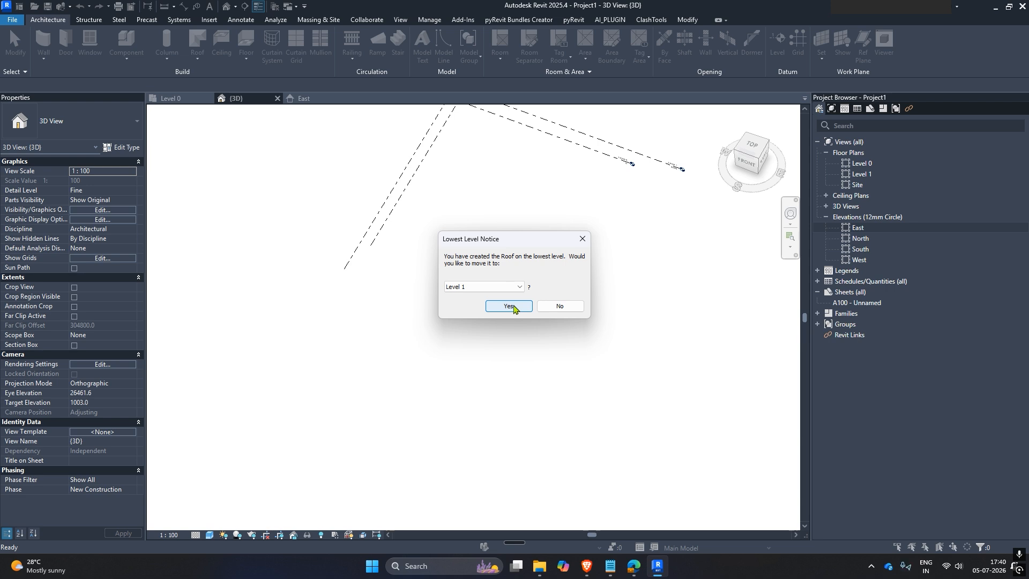
click(509, 306)
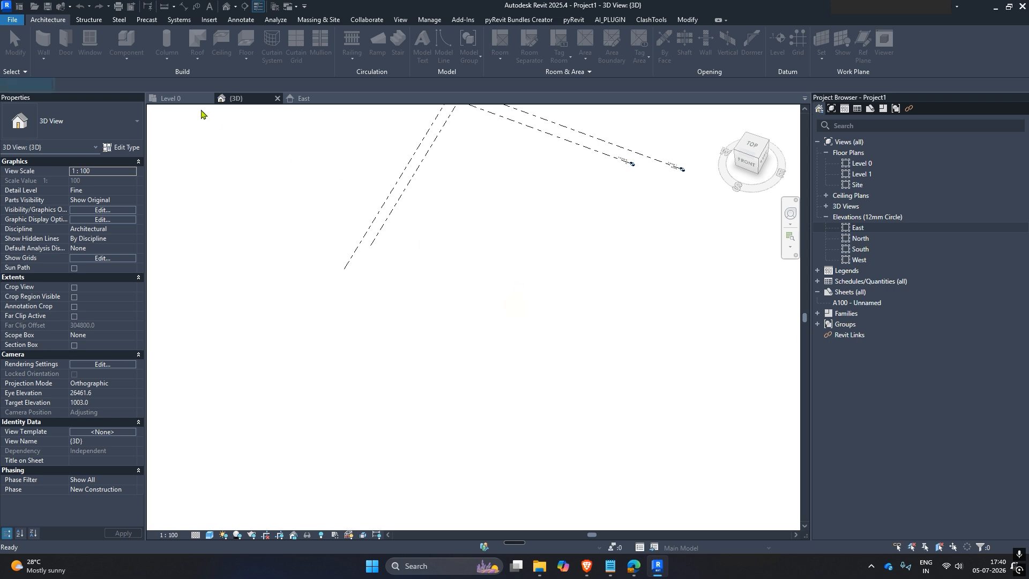
click(171, 98)
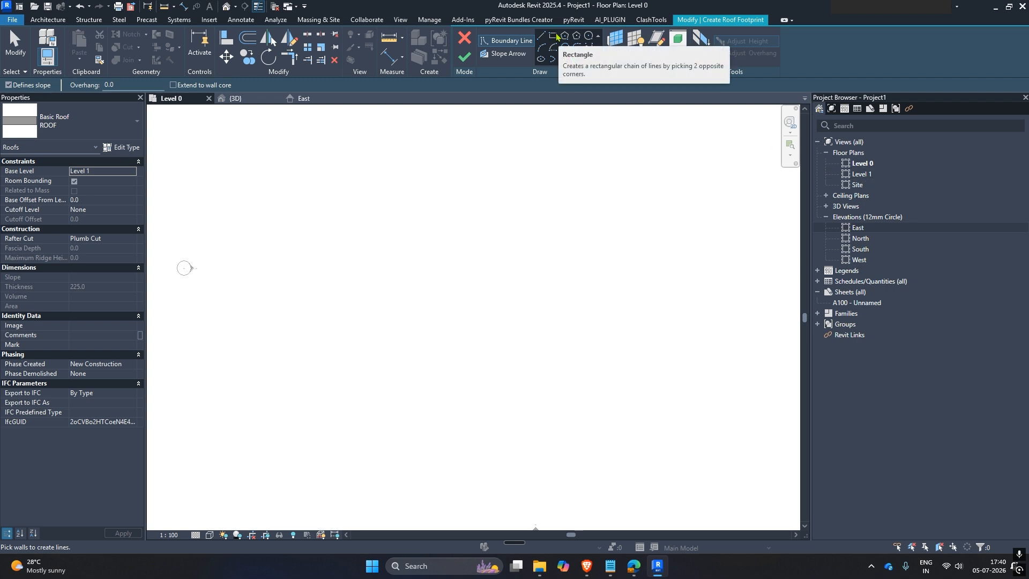
click(554, 37)
click(361, 210)
click(628, 397)
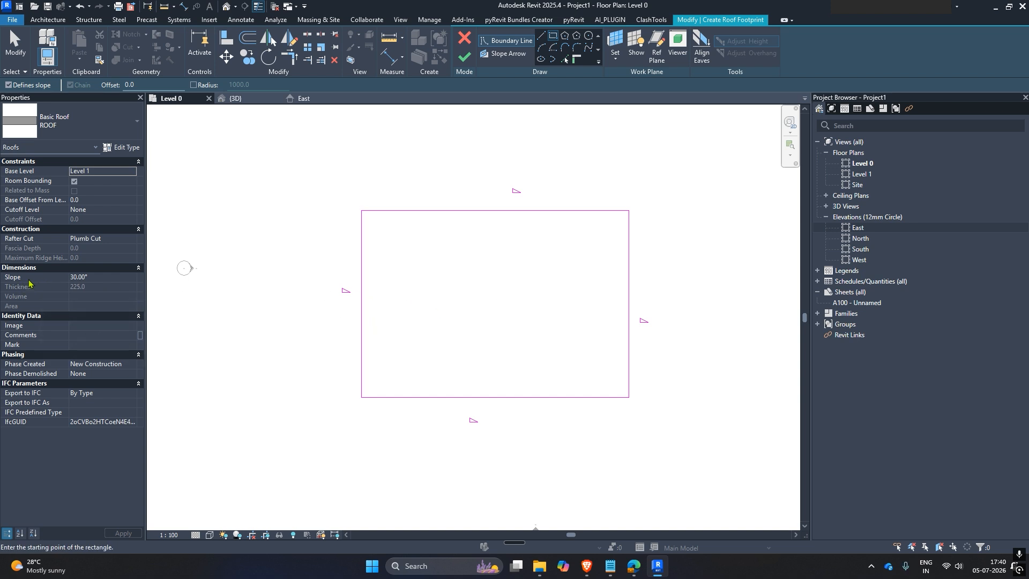
key(Escape)
key(Escape)
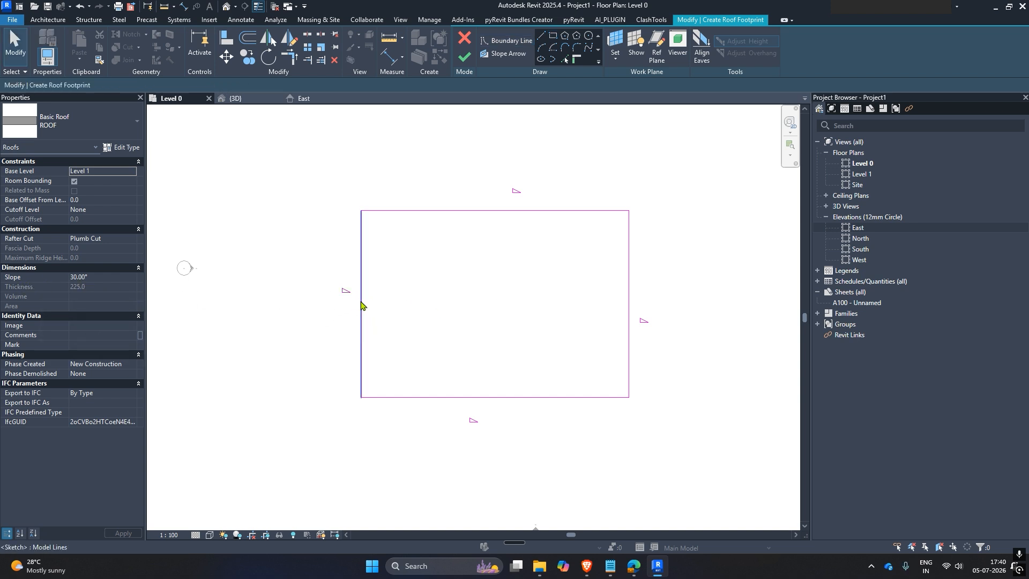
Check the defined slope of each footprint boundary line and finish the roof sketch
click(361, 301)
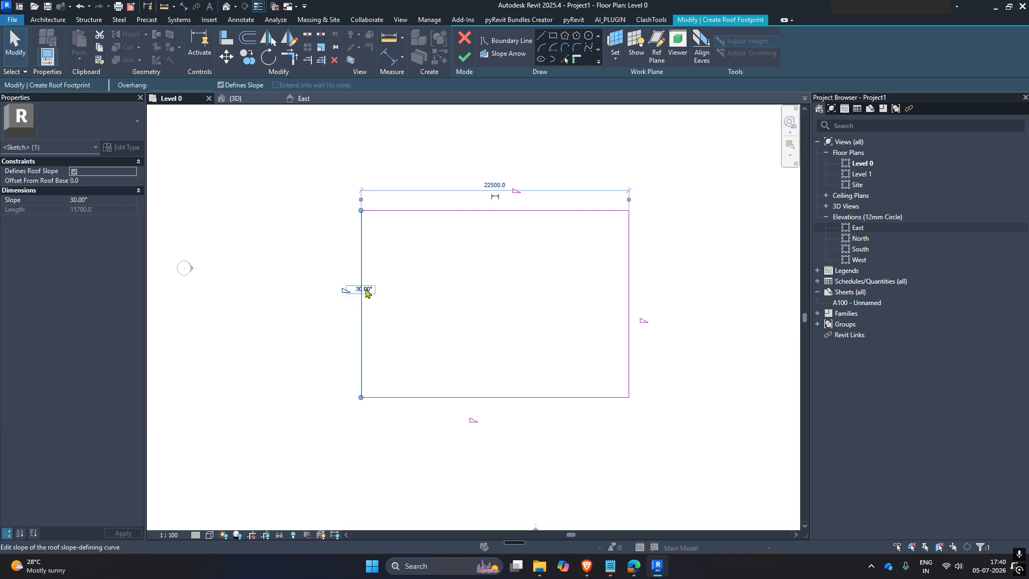
click(471, 211)
click(628, 299)
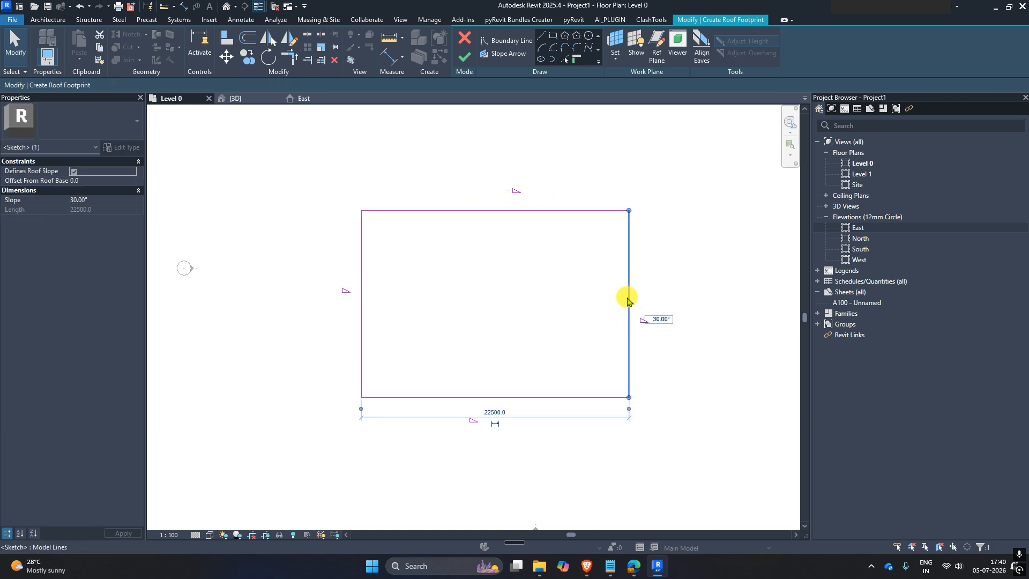
click(567, 397)
click(525, 339)
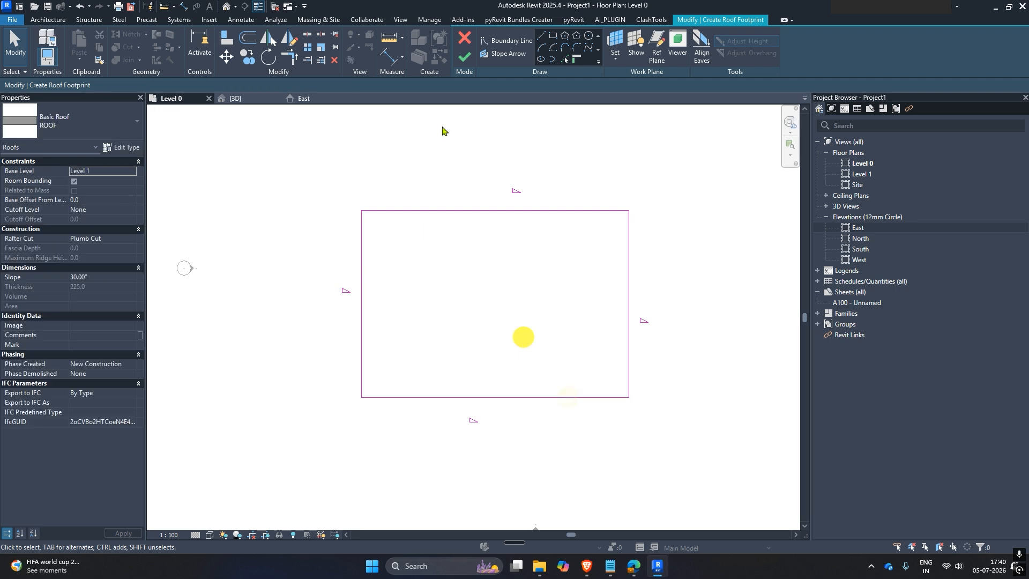
click(464, 57)
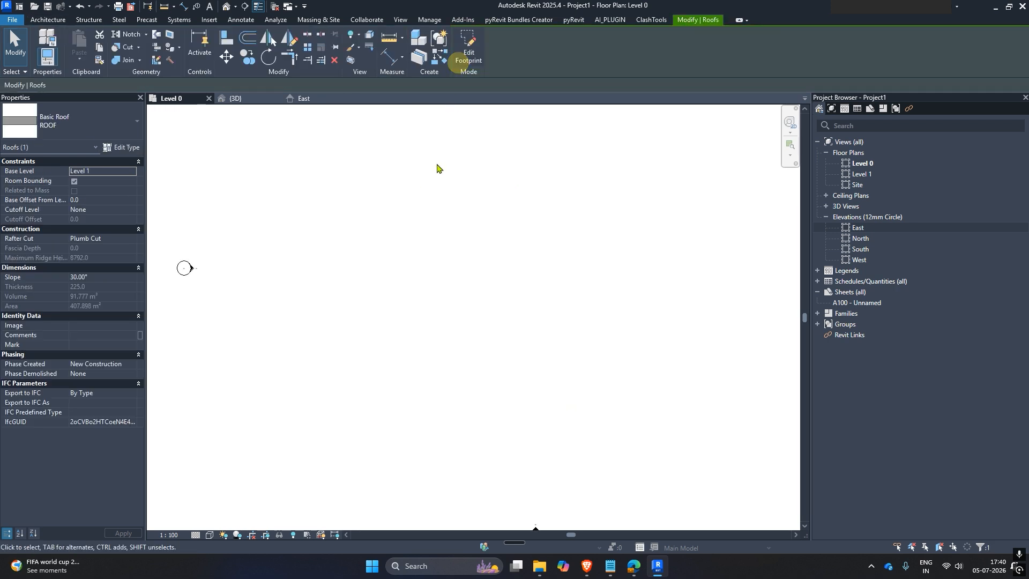
Open the 3D view and examine the hip roof from several sides
click(248, 98)
shift+middle_drag(537, 233, 582, 134)
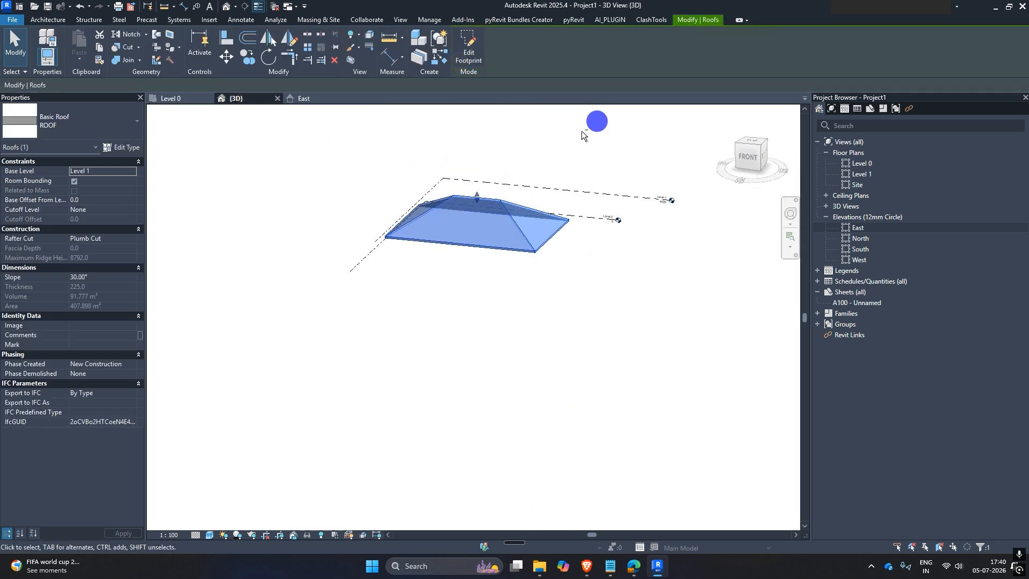
scroll(503, 203, up, 3)
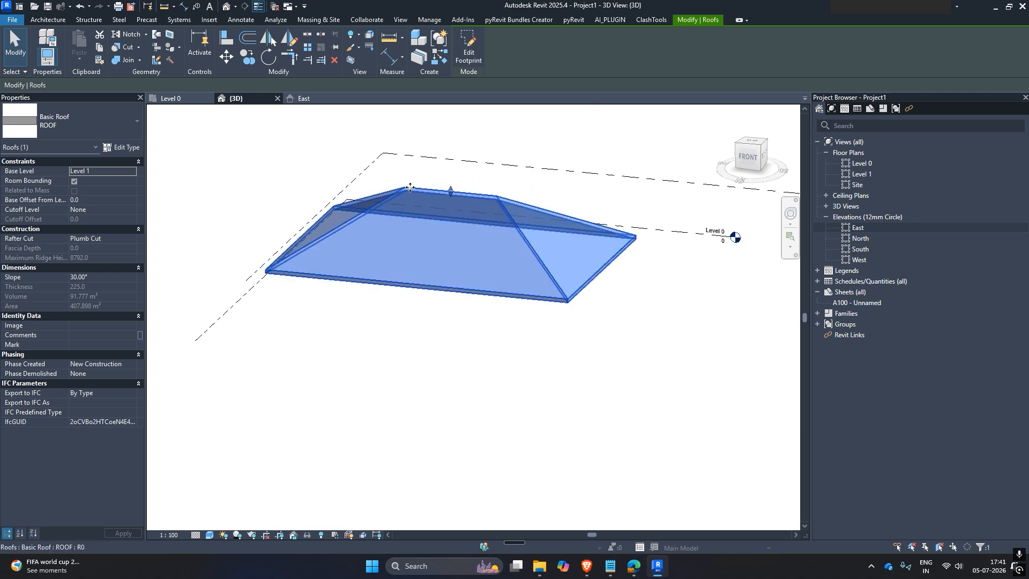
shift+middle_drag(404, 182, 612, 156)
click(566, 153)
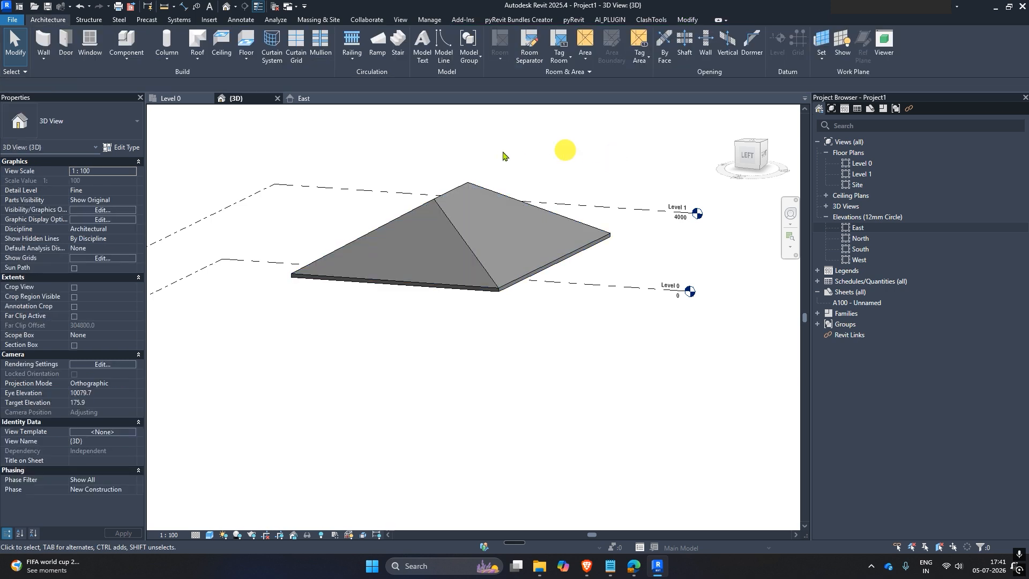
shift+middle_drag(502, 155, 636, 230)
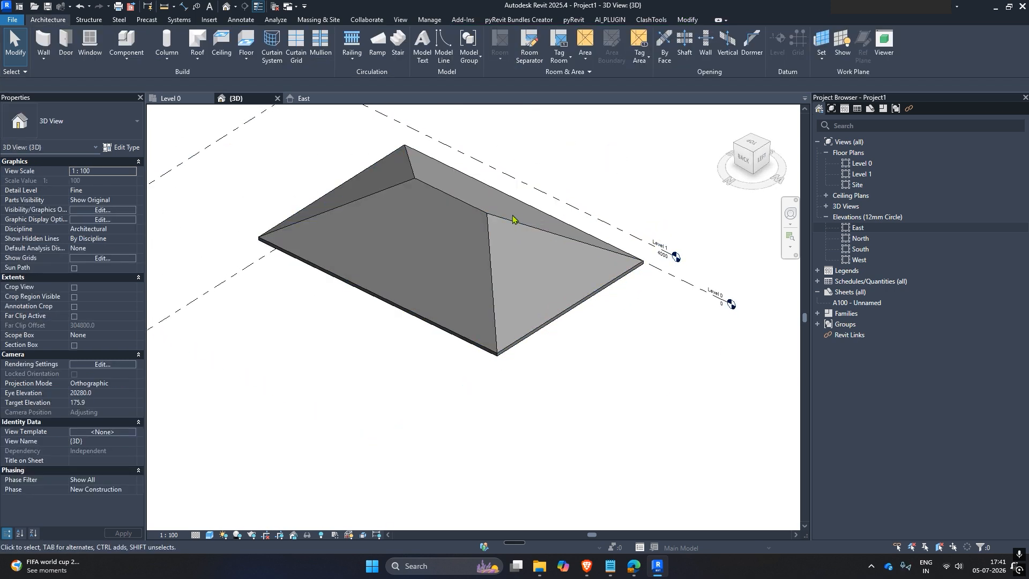
Edit the roof footprint, set the slope of all its boundary lines to 0, and finish the sketch
double_click(505, 218)
click(495, 193)
key(Tab)
click(495, 193)
click(95, 200)
text(0)
click(464, 56)
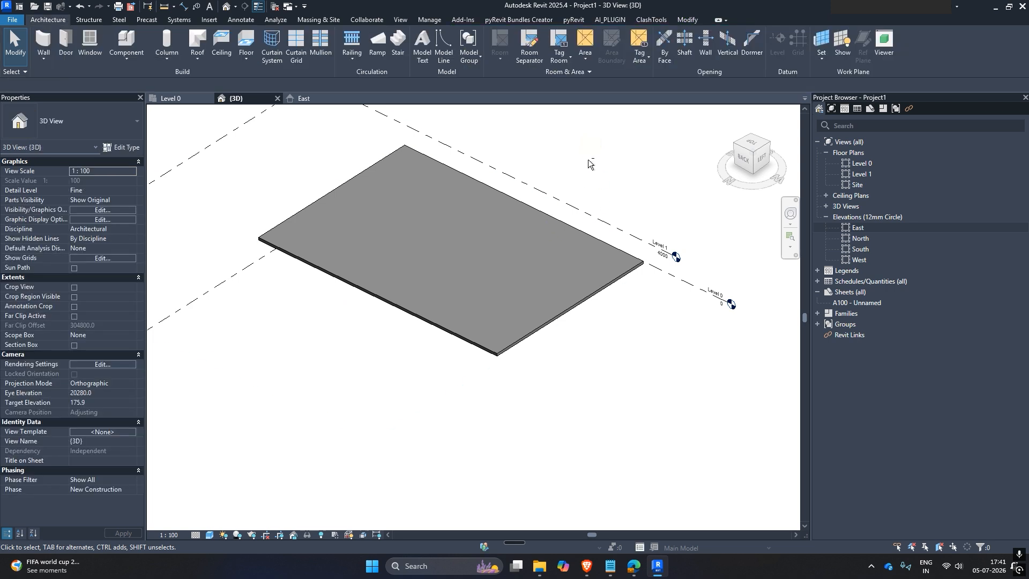
Reshape the roof's pitch freehand with its ridge shape handle, ending at a maximum ridge height of about 6933
shift+middle_drag(602, 154, 670, 145)
shift+middle_drag(478, 287, 428, 243)
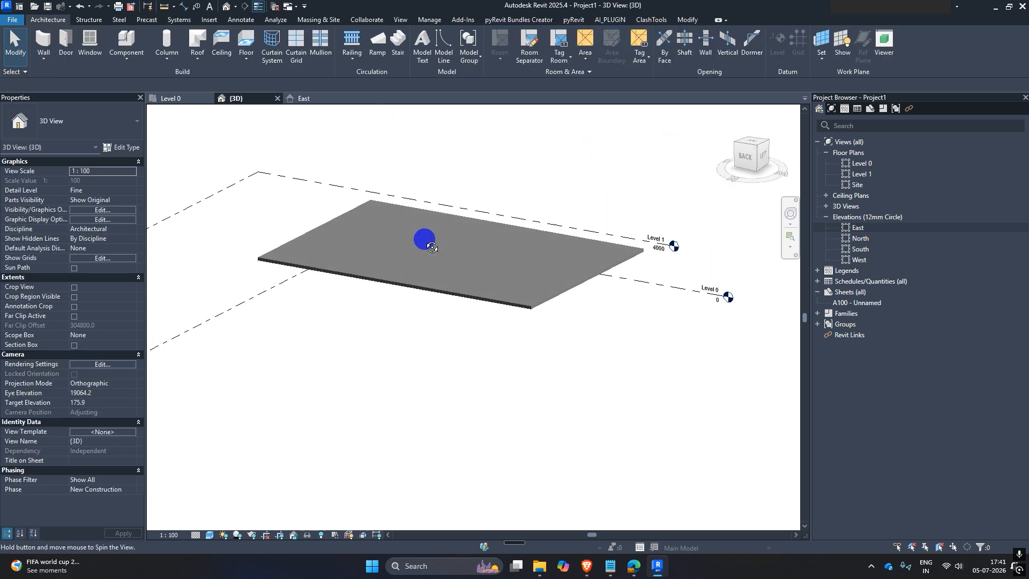
click(370, 280)
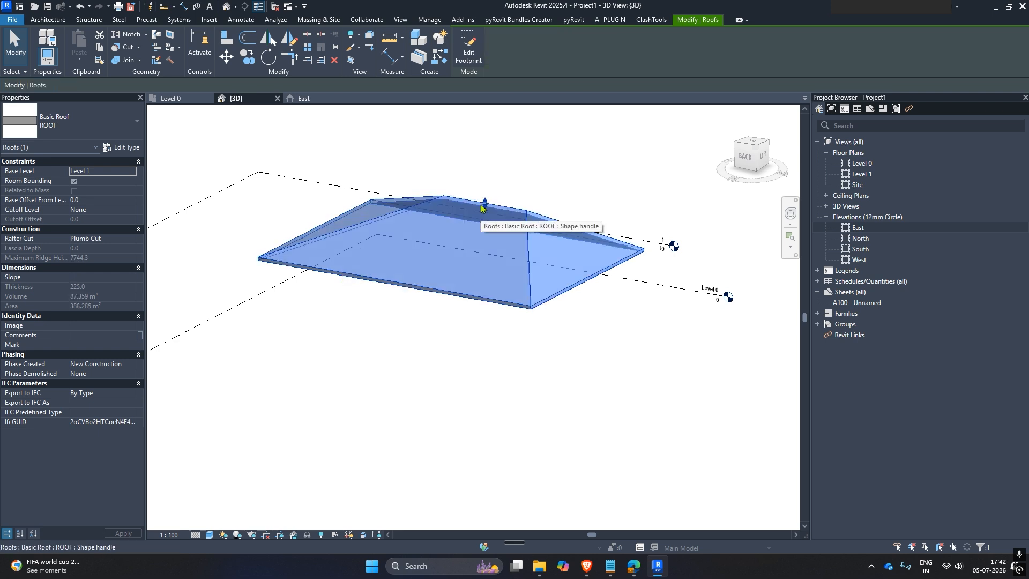
scroll(482, 209, up, 3)
drag(487, 213, 475, 109)
scroll(533, 177, down, 2)
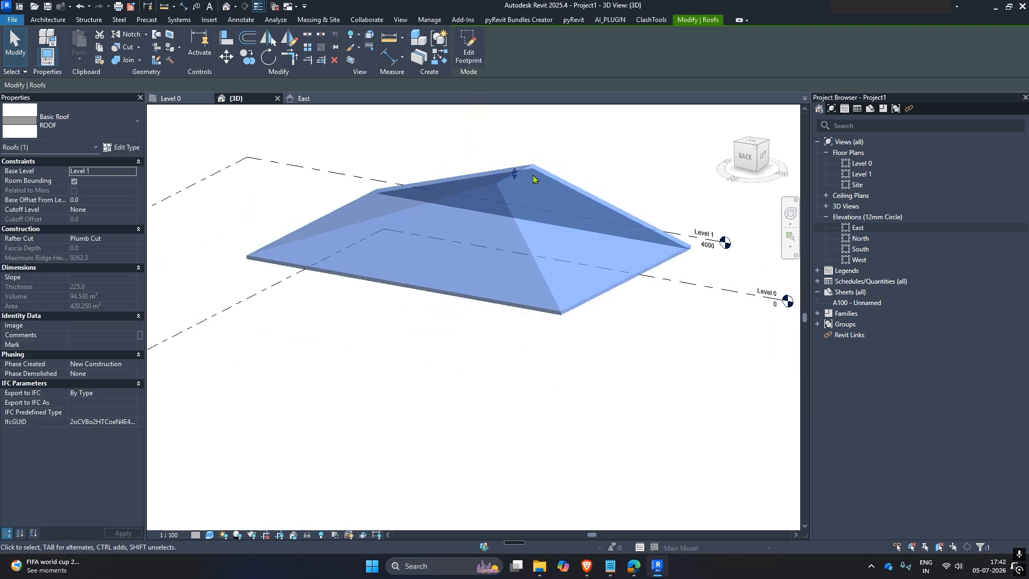
drag(515, 211, 515, 207)
click(590, 142)
Look at the selected roof in the Level 0 and Level 1 floor plans
click(510, 211)
double_click(862, 163)
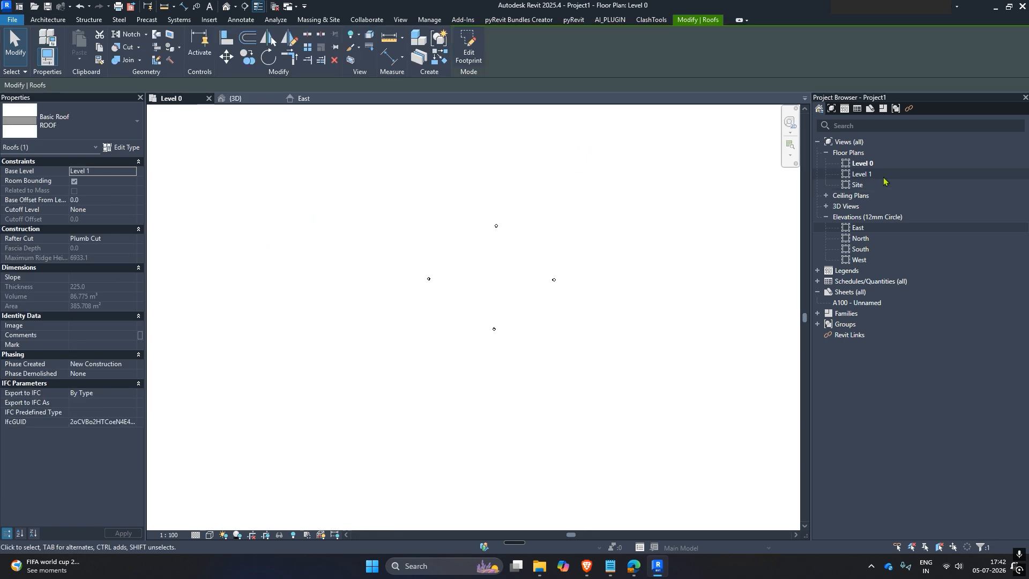
click(861, 174)
scroll(490, 264, up, 5)
click(485, 271)
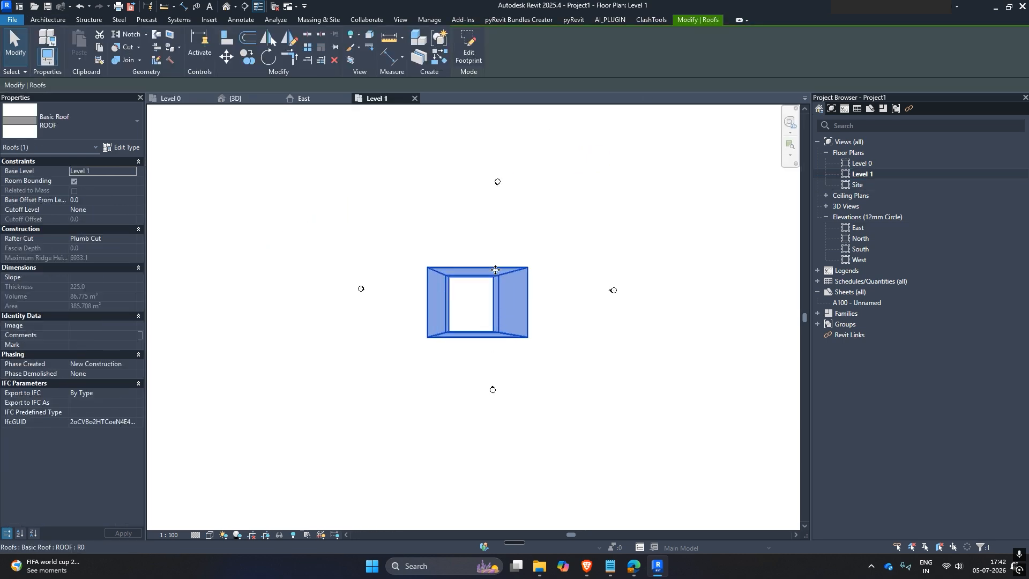
middle_drag(519, 245, 481, 164)
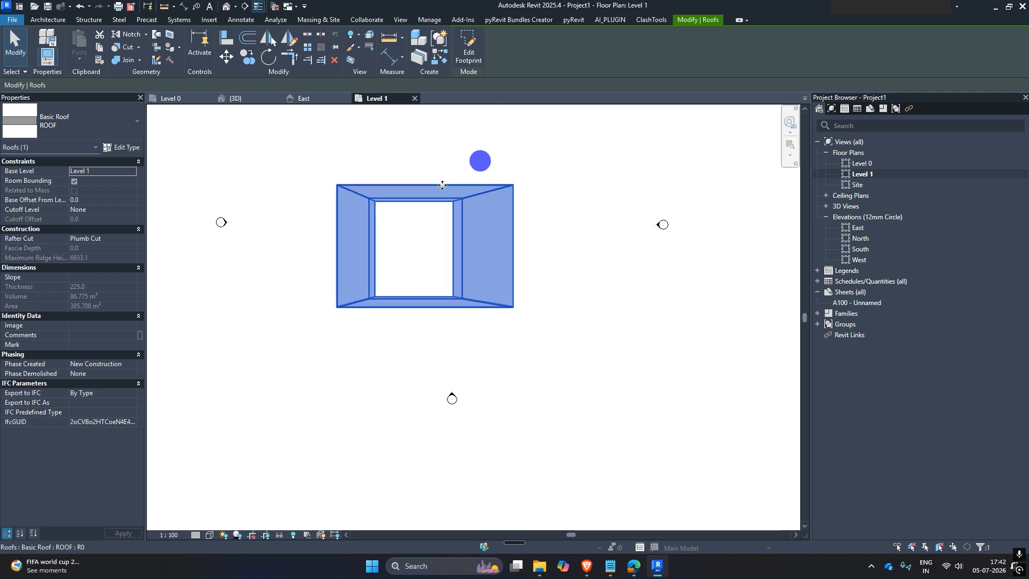
In the 3D view, cut a rectangular By Face opening of about 2200 by 4200 in the roof's end slope
click(234, 98)
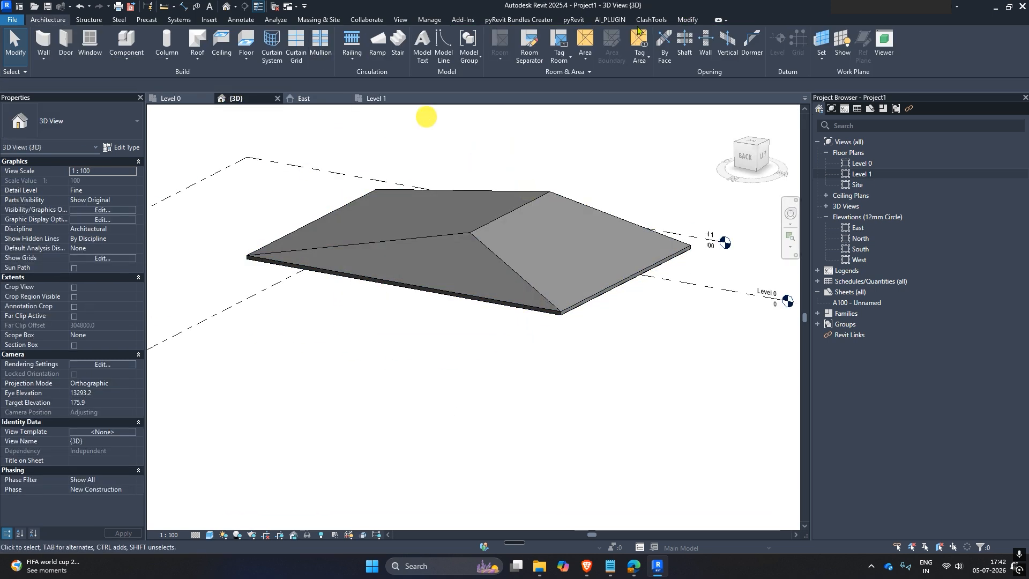
click(664, 61)
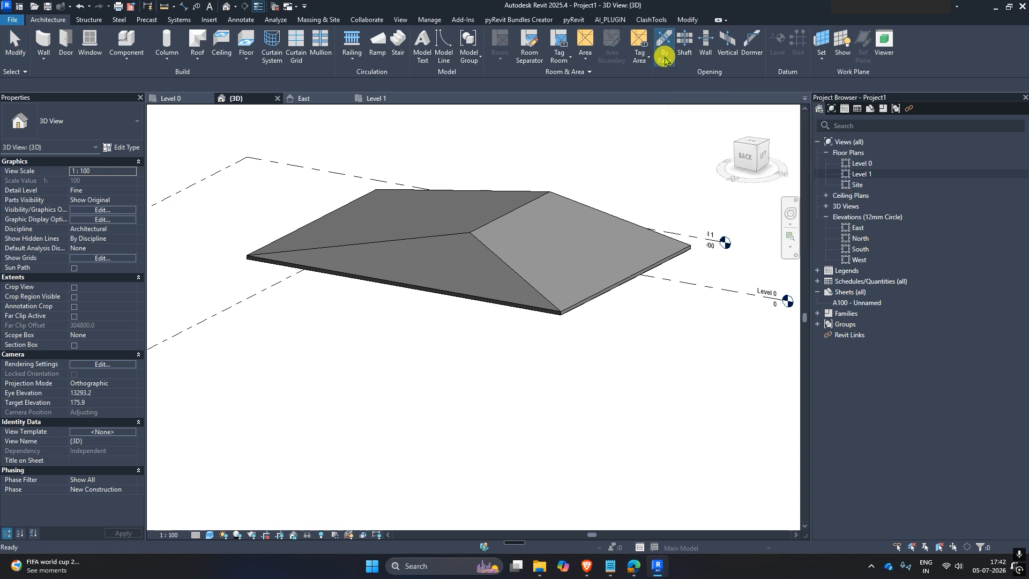
scroll(495, 247, up, 3)
click(496, 247)
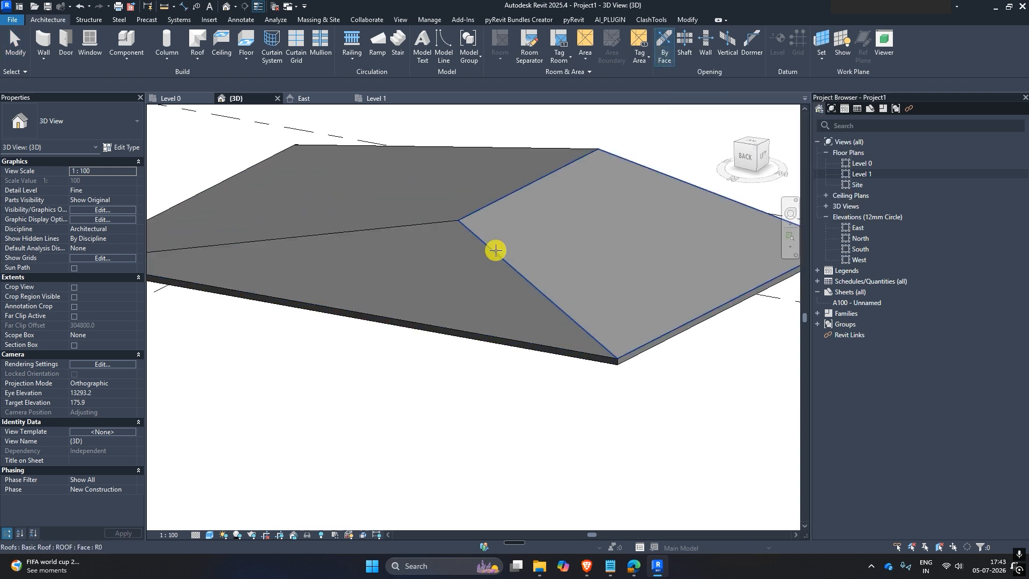
click(496, 36)
click(590, 243)
click(704, 237)
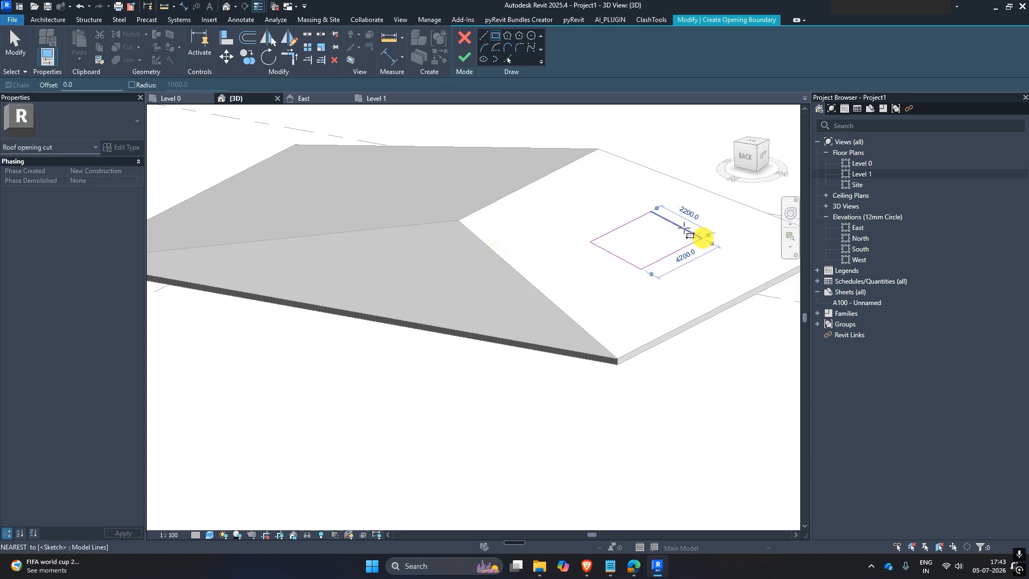
click(456, 58)
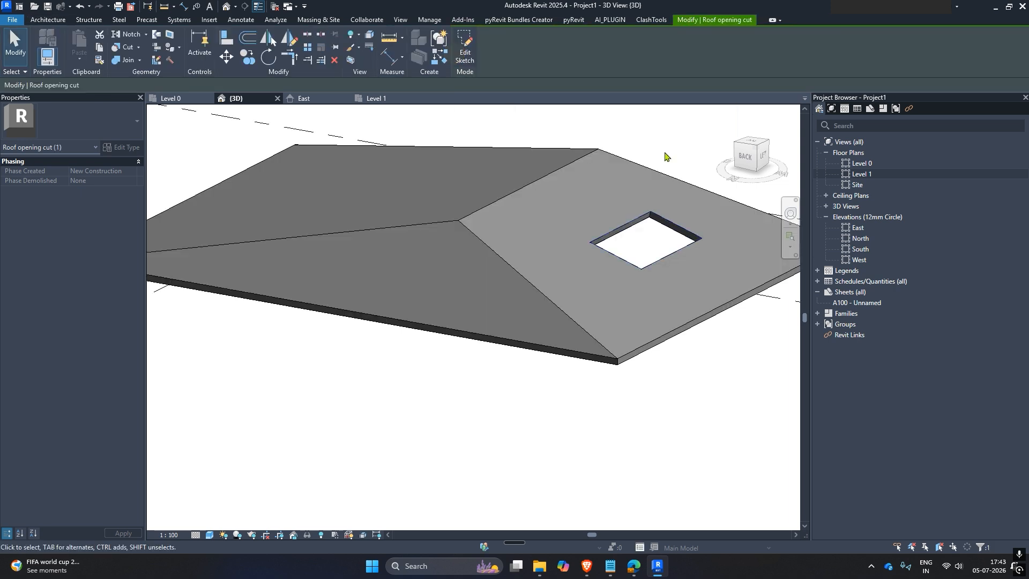
double_click(635, 219)
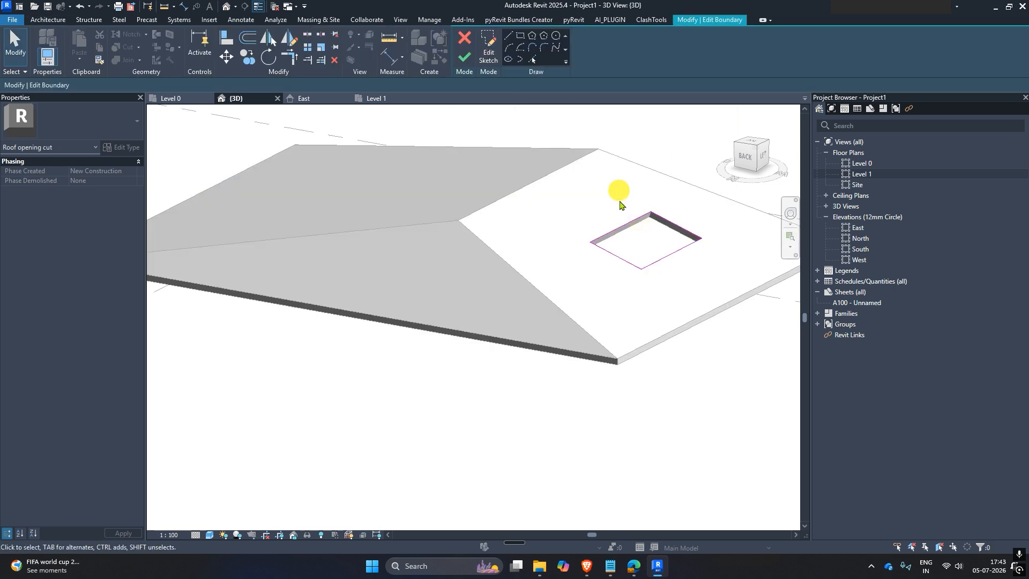
click(461, 39)
click(607, 196)
Try to move the opening over the ridge onto the adjoining face, and place it slightly closer to the ridge on its own face
shift+middle_drag(471, 169, 497, 195)
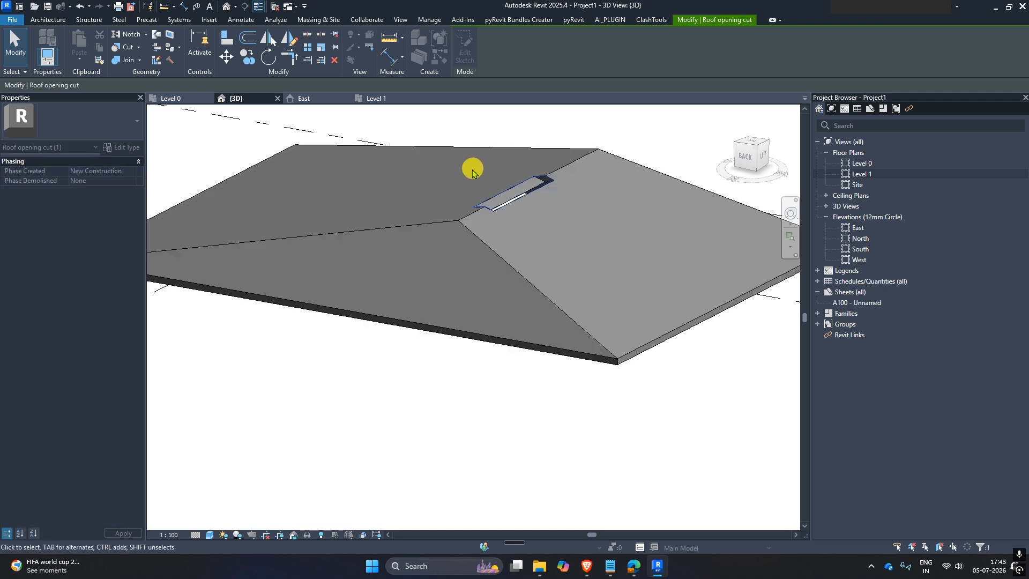
scroll(496, 192, up, 2)
drag(490, 194, 434, 165)
scroll(525, 284, down, 2)
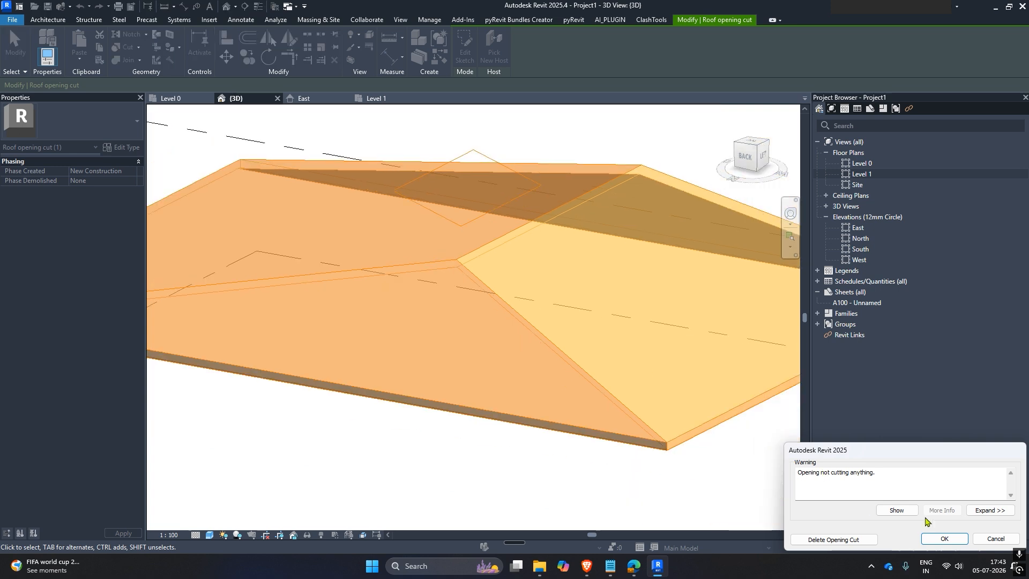
click(995, 539)
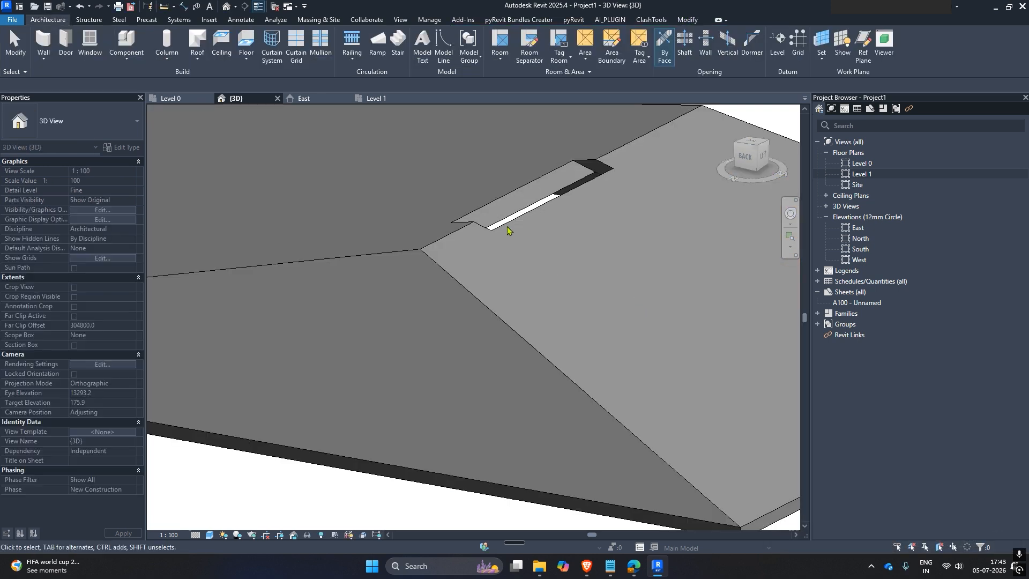
scroll(505, 223, down, 2)
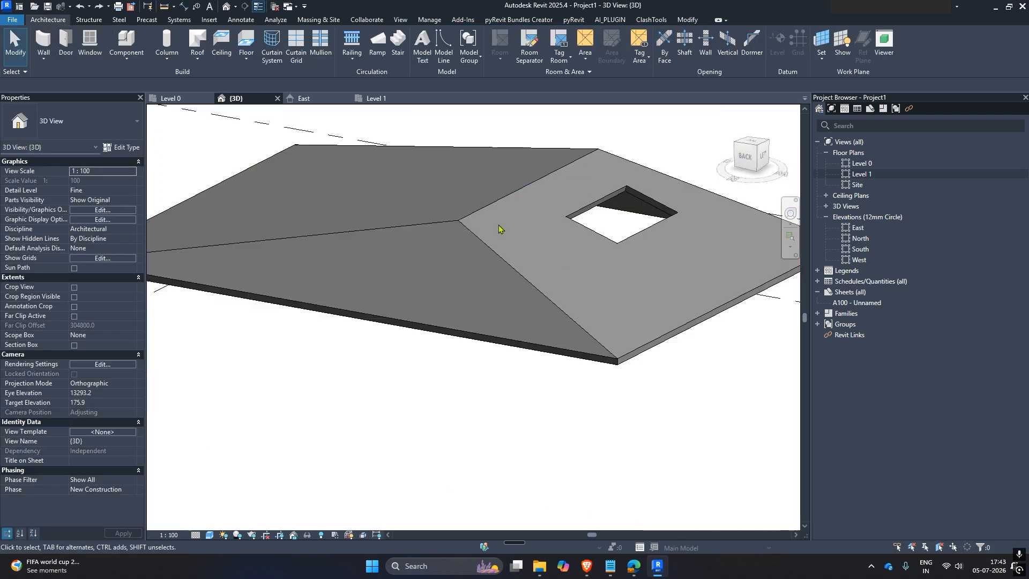
Create a rectangular shaft opening of about 3000 by 4000 over the roof's east slope in the Level 1 plan
click(688, 46)
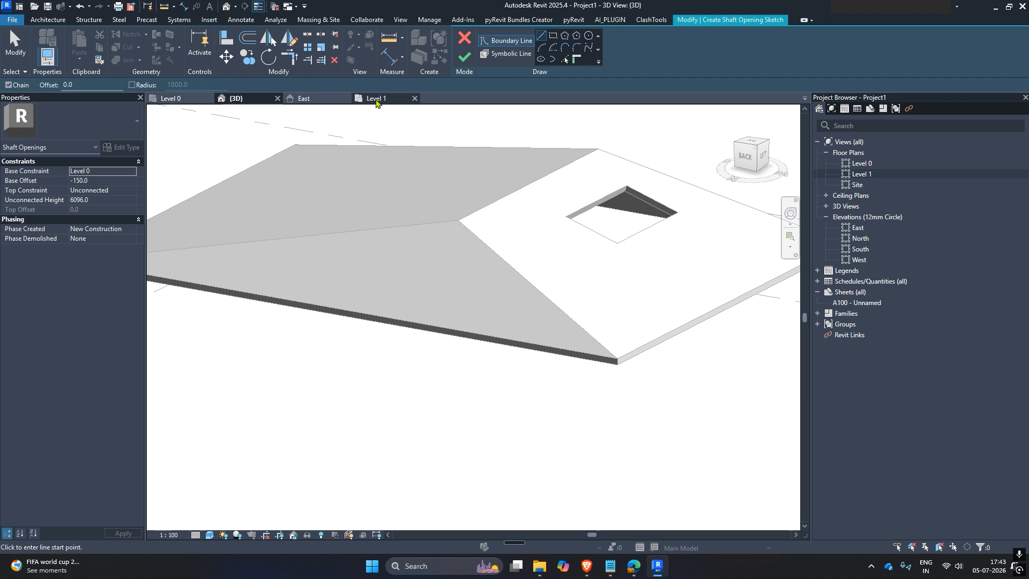
click(375, 98)
click(552, 36)
click(468, 236)
click(495, 267)
click(464, 56)
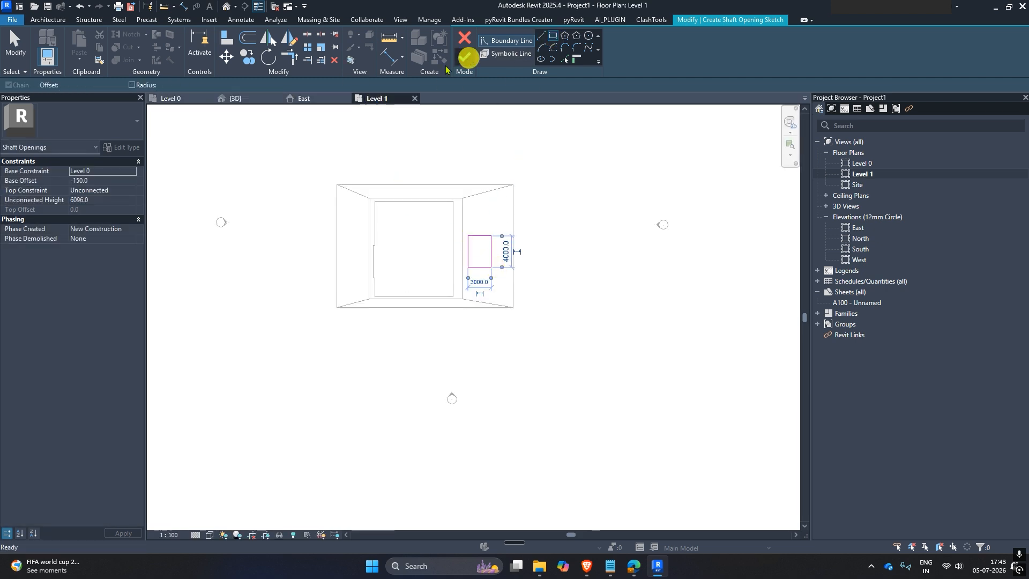
In the 3D view, move the shaft opening freehand up the slope towards the roof's ridge
click(234, 98)
click(419, 176)
shift+middle_drag(408, 231, 532, 303)
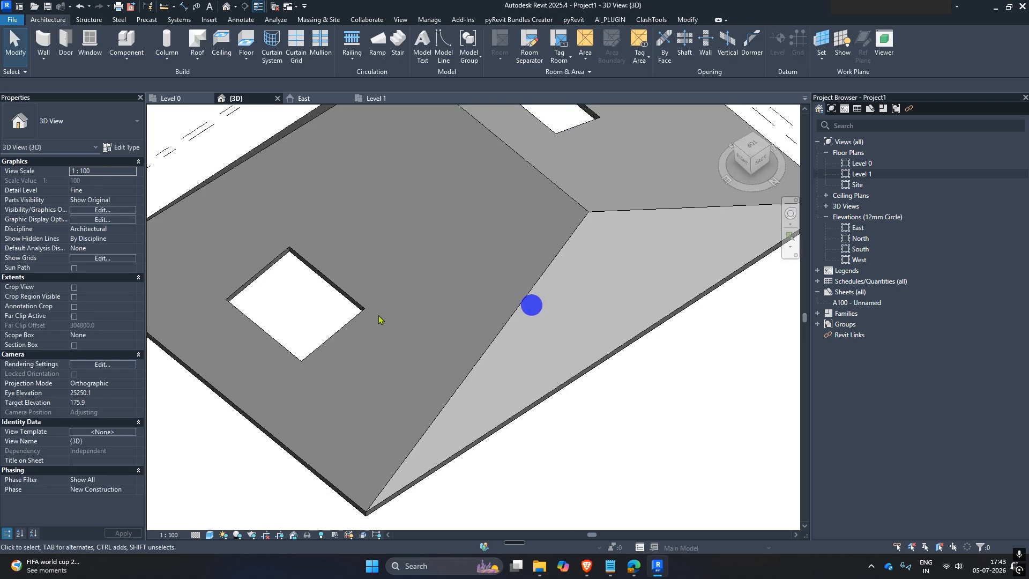
click(363, 306)
drag(364, 307, 601, 198)
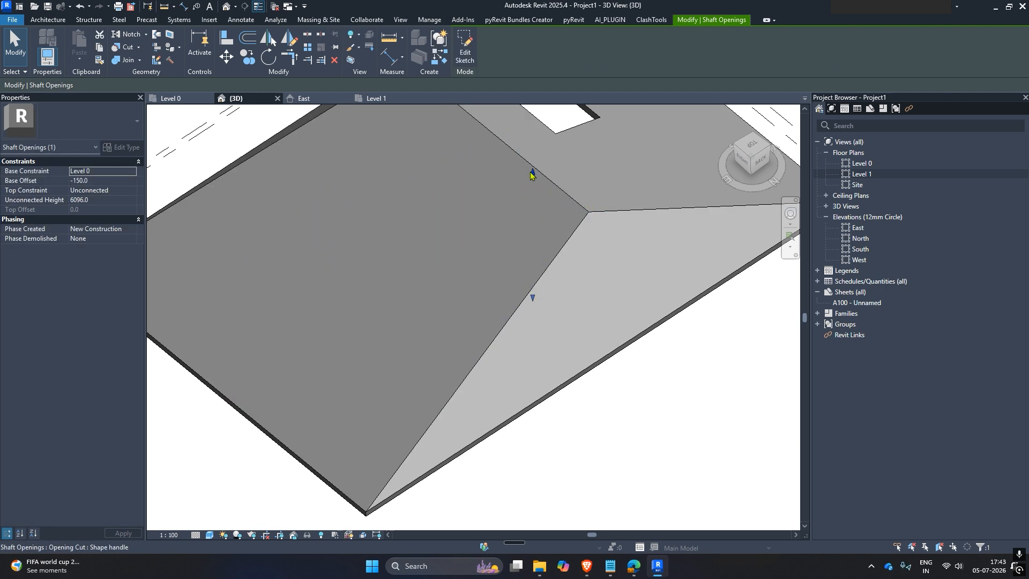